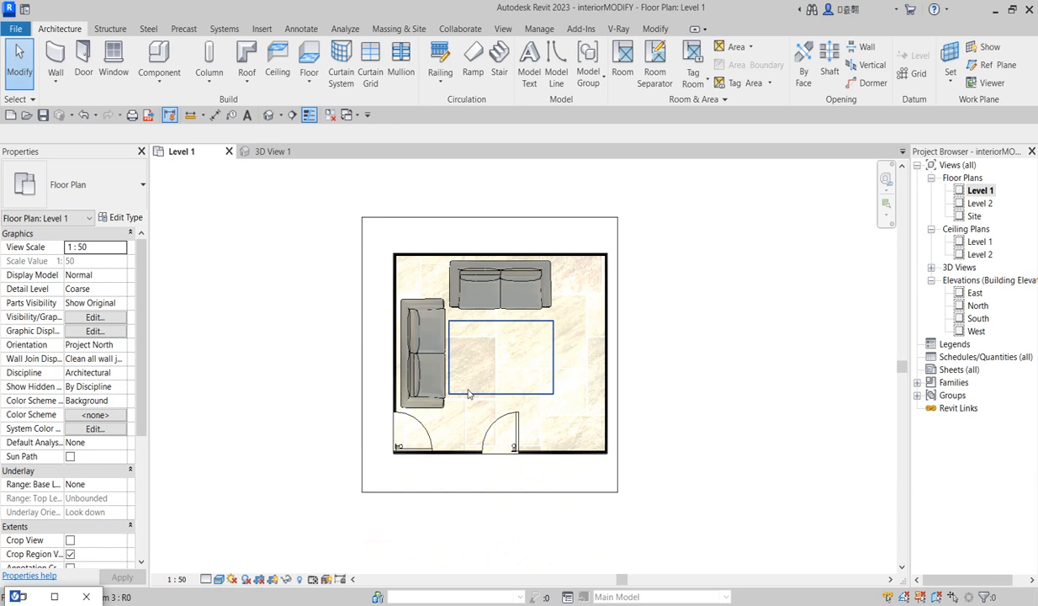
pyautogui.scroll(-3, 522, 320)
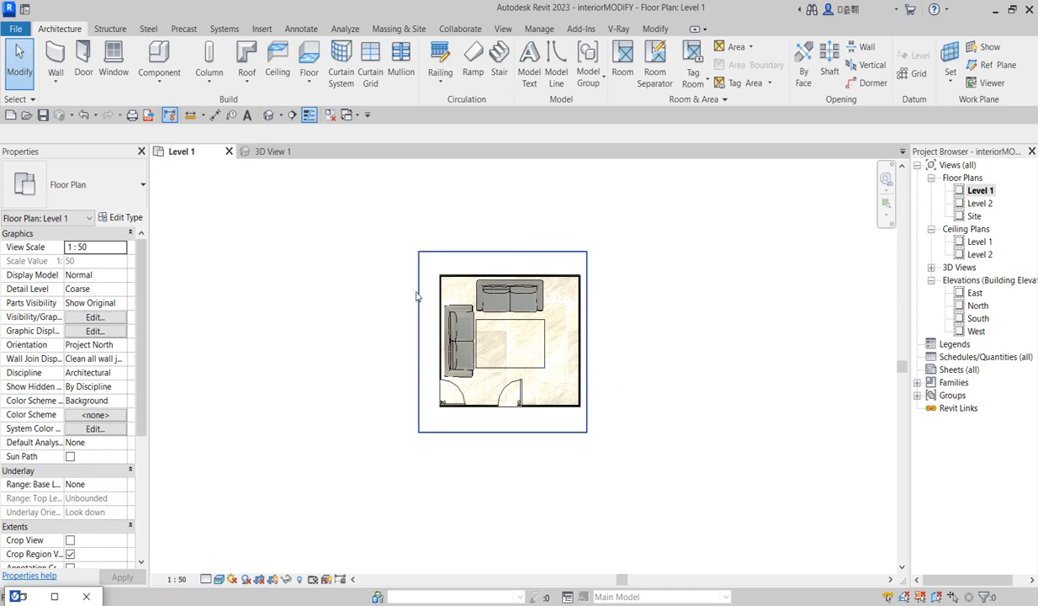
pyautogui.scroll(2, 418, 290)
pyautogui.click(417, 280)
pyautogui.click(381, 281)
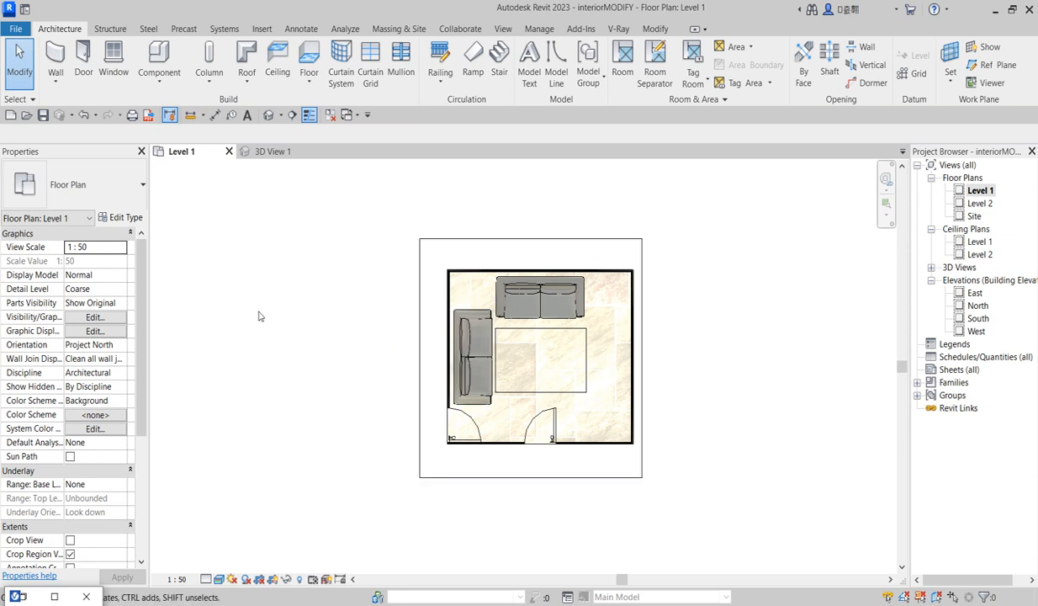
pyautogui.scroll(3, 587, 278)
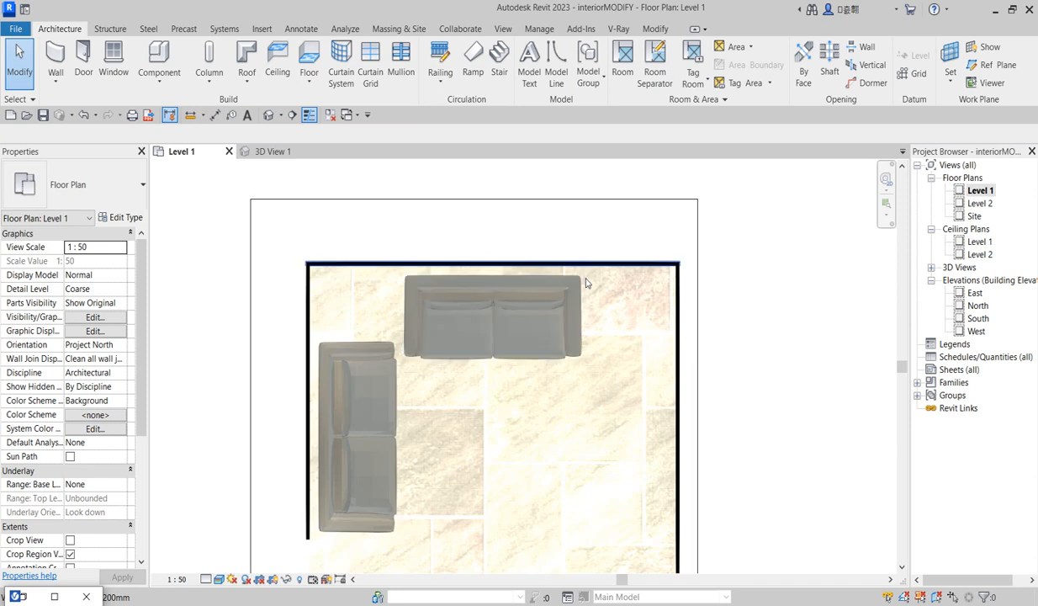
pyautogui.scroll(-2, 509, 240)
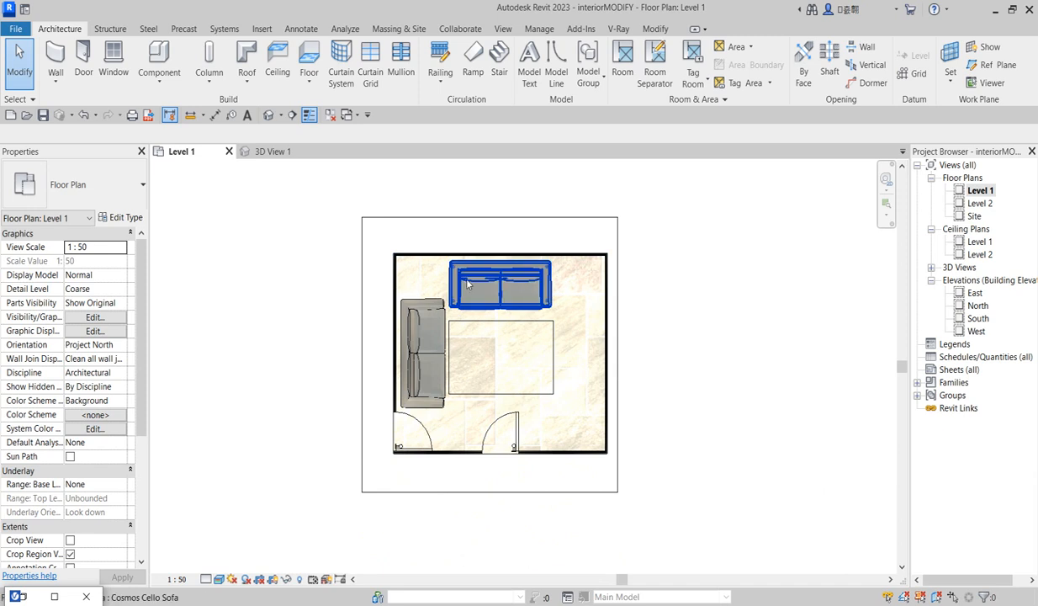
pyautogui.scroll(2, 451, 352)
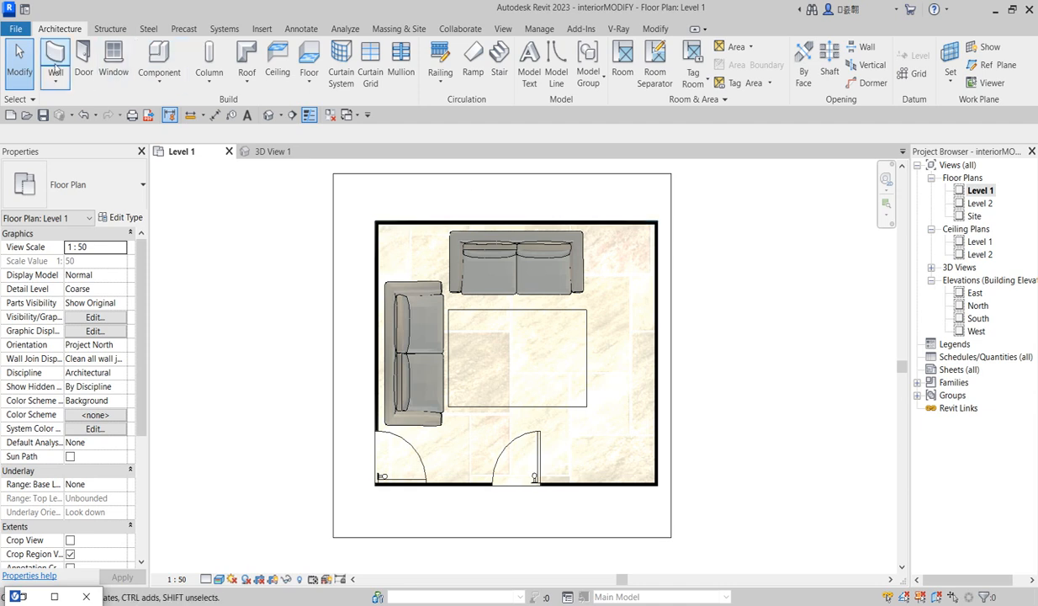
# Prepare a new window of type M_Window-Double-Hung 700 x 1200mm with a head height of 2100
pyautogui.click(114, 60)
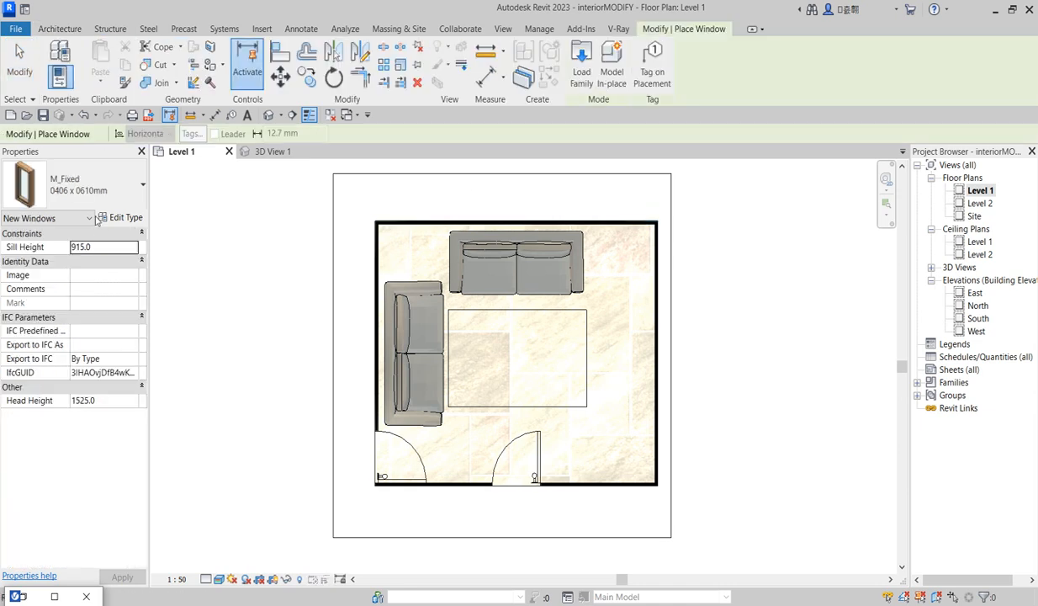
pyautogui.click(134, 183)
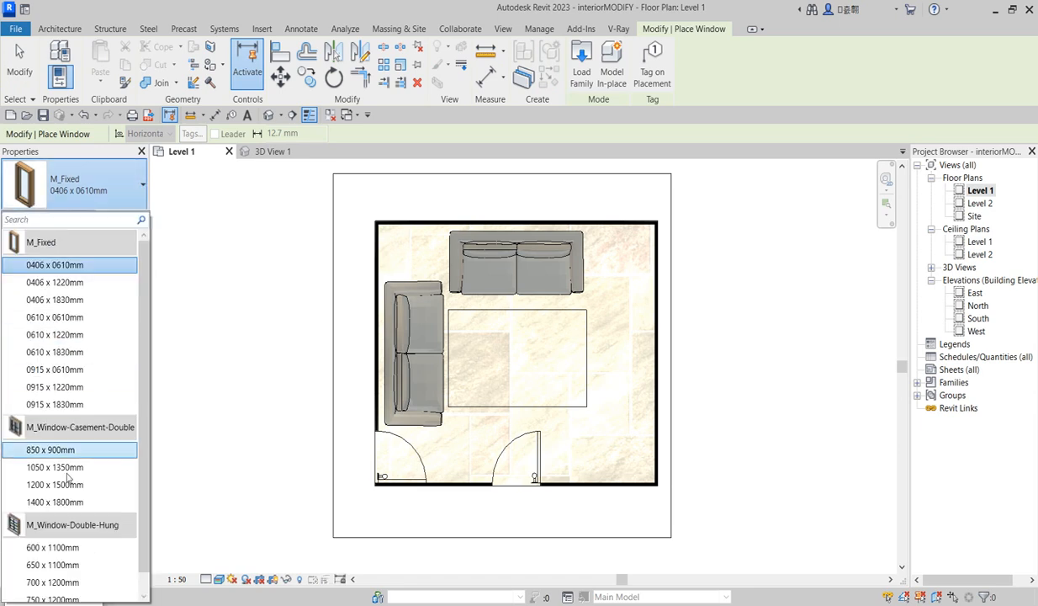
pyautogui.scroll(-1, 65, 572)
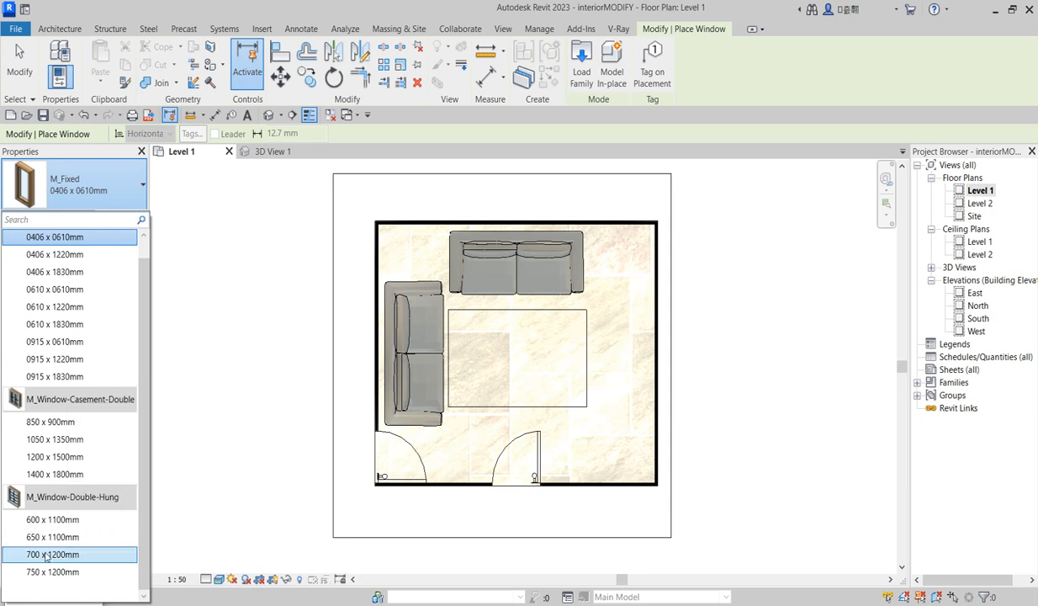
pyautogui.click(49, 555)
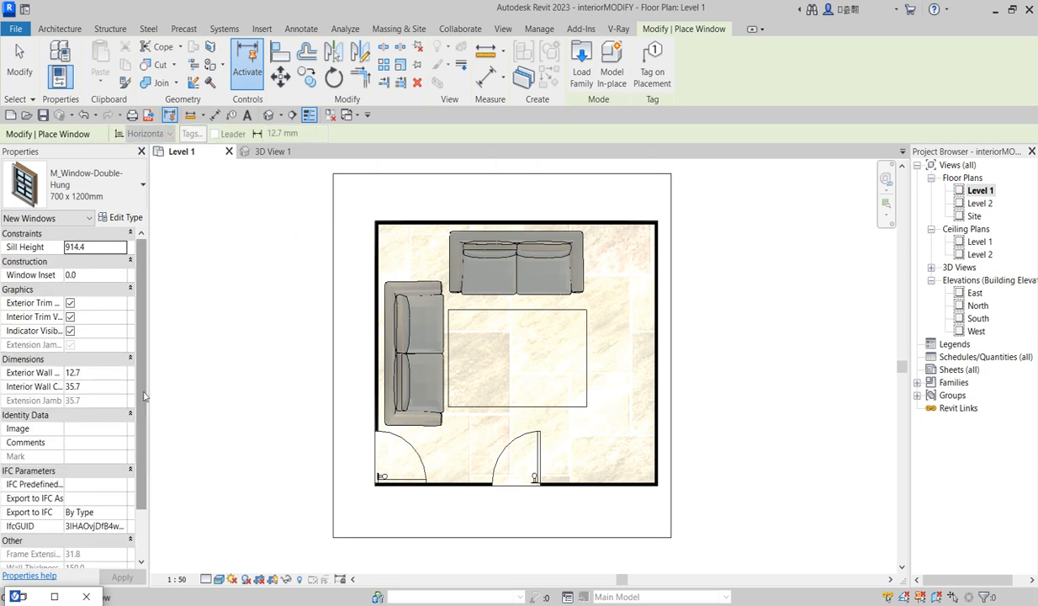
pyautogui.moveTo(143, 392); pyautogui.dragTo(143, 536)
pyautogui.click(99, 539)
pyautogui.write('21')
pyautogui.press('Return')
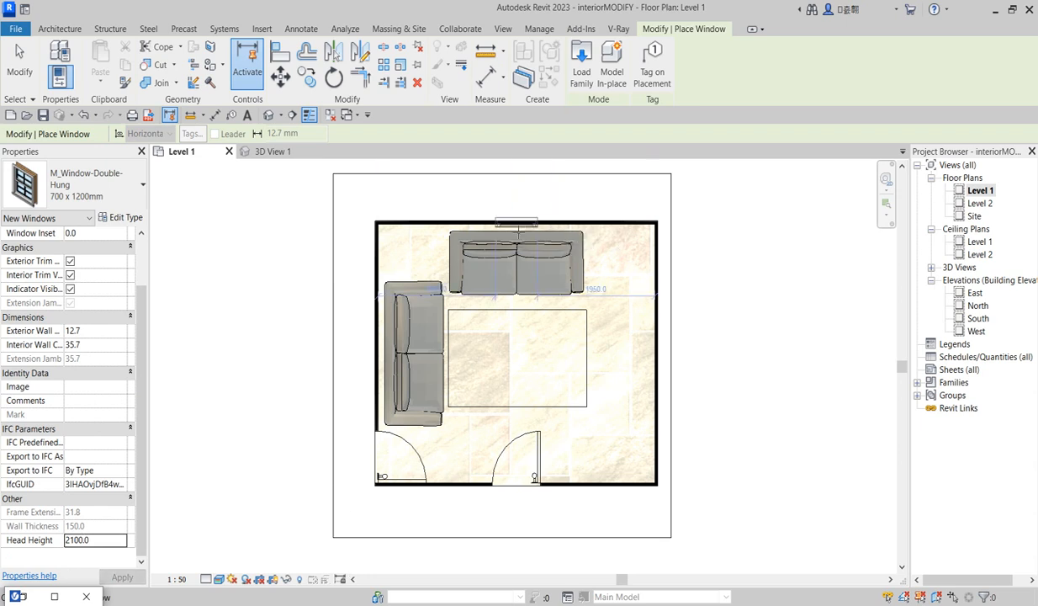
# Place the double-hung window at the middle of the room's upper wall, behind the sofa, and end window placement
pyautogui.click(515, 224)
pyautogui.scroll(2, 536, 235)
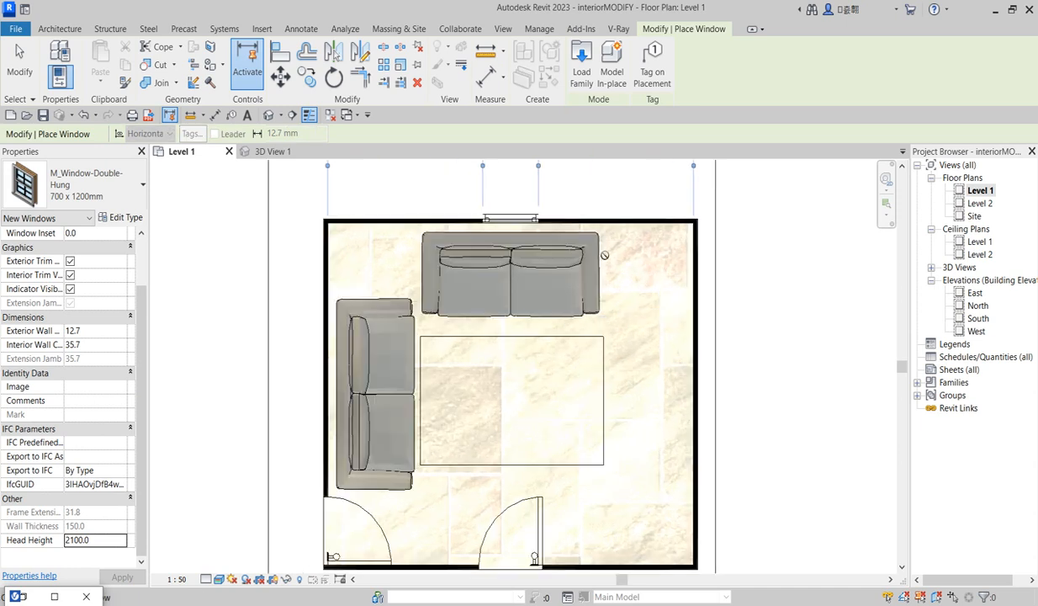
pyautogui.scroll(1, 551, 239)
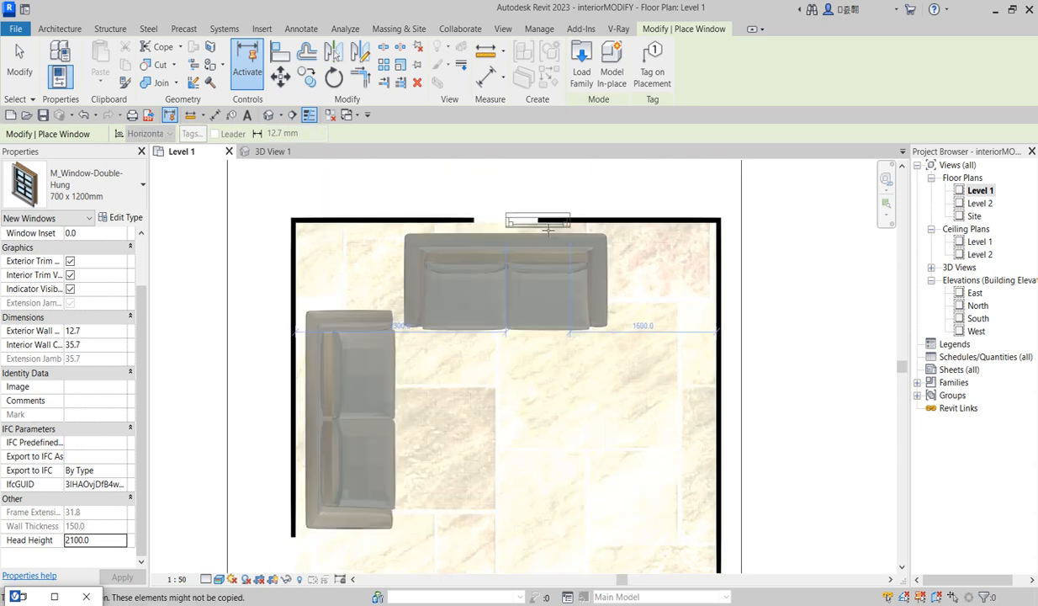
pyautogui.press('Escape')
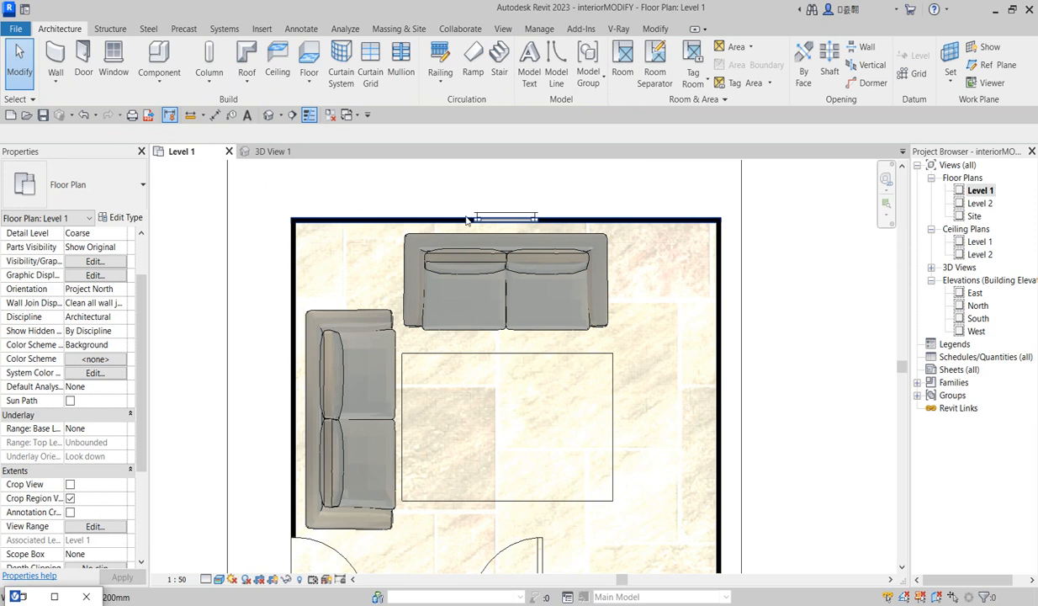
pyautogui.scroll(-1, 551, 226)
pyautogui.click(587, 261)
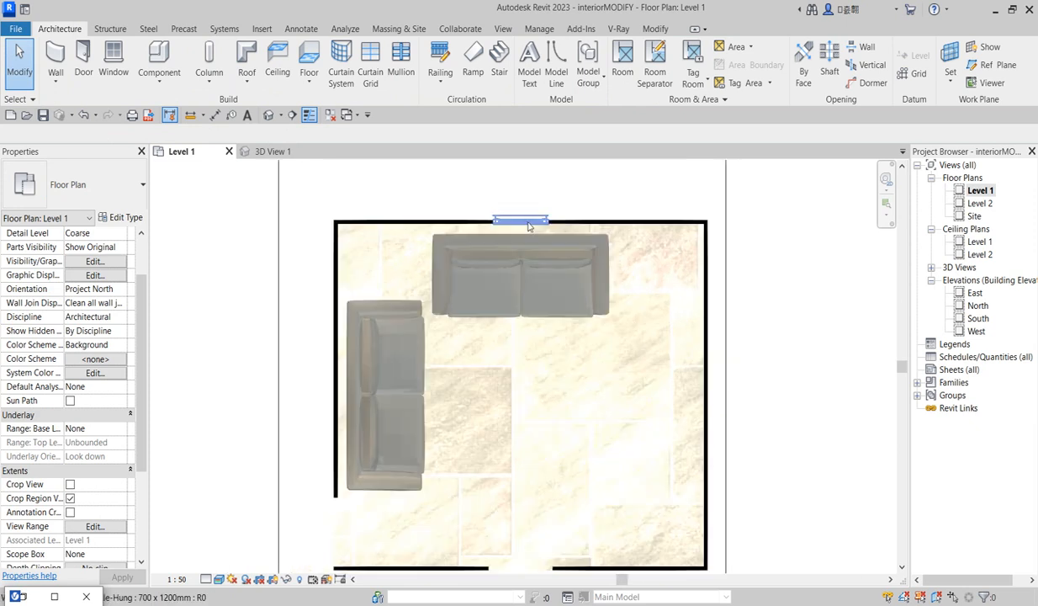
pyautogui.scroll(-1, 589, 261)
pyautogui.press('Escape')
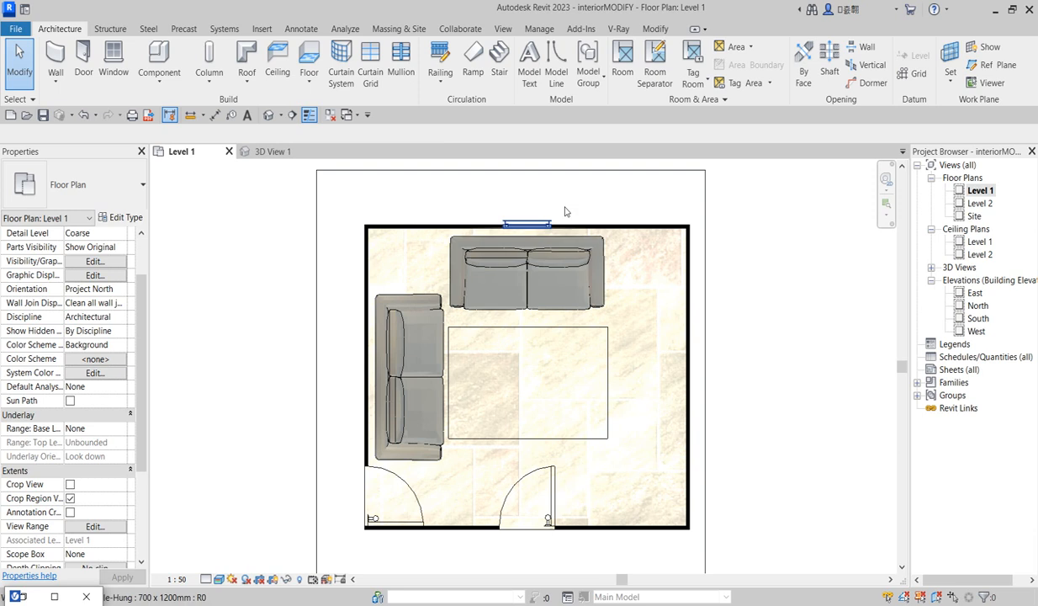
# Open the Chaos Cosmos library and leave the Cello Sofa details for the list of all downloaded assets
pyautogui.click(614, 28)
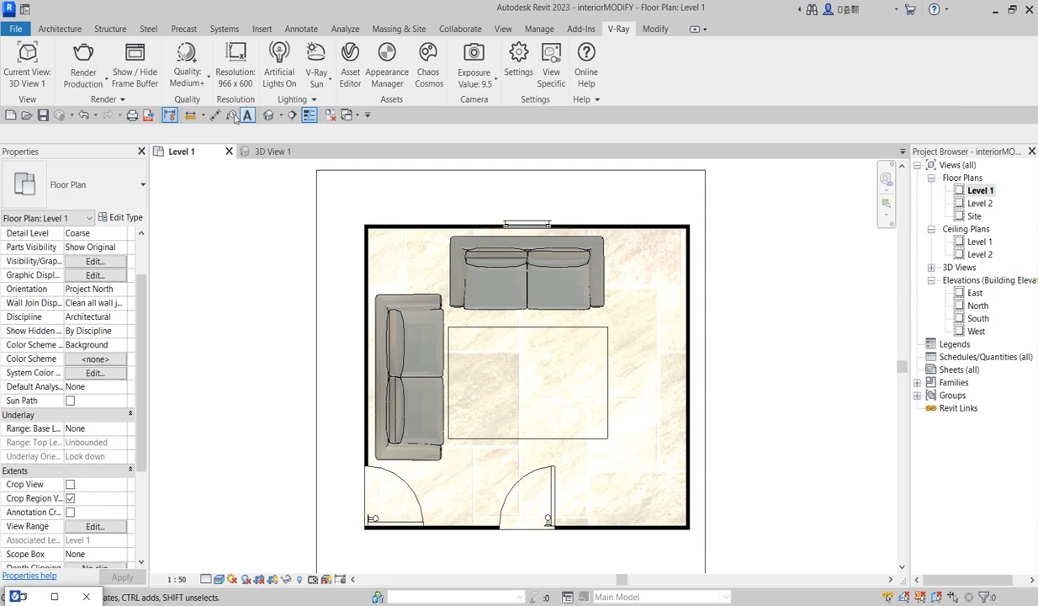
pyautogui.click(430, 81)
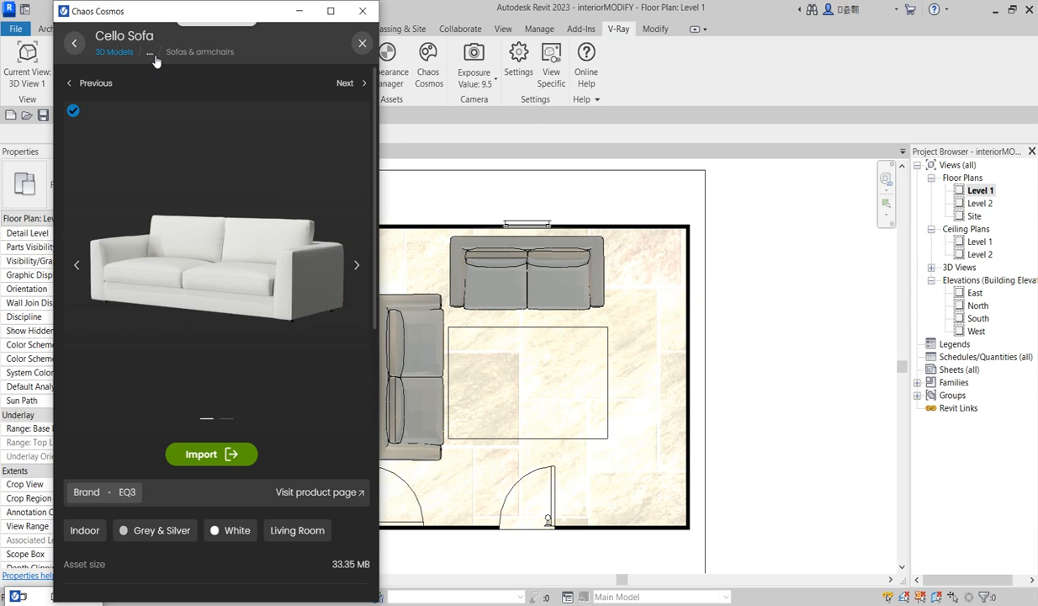
pyautogui.click(362, 44)
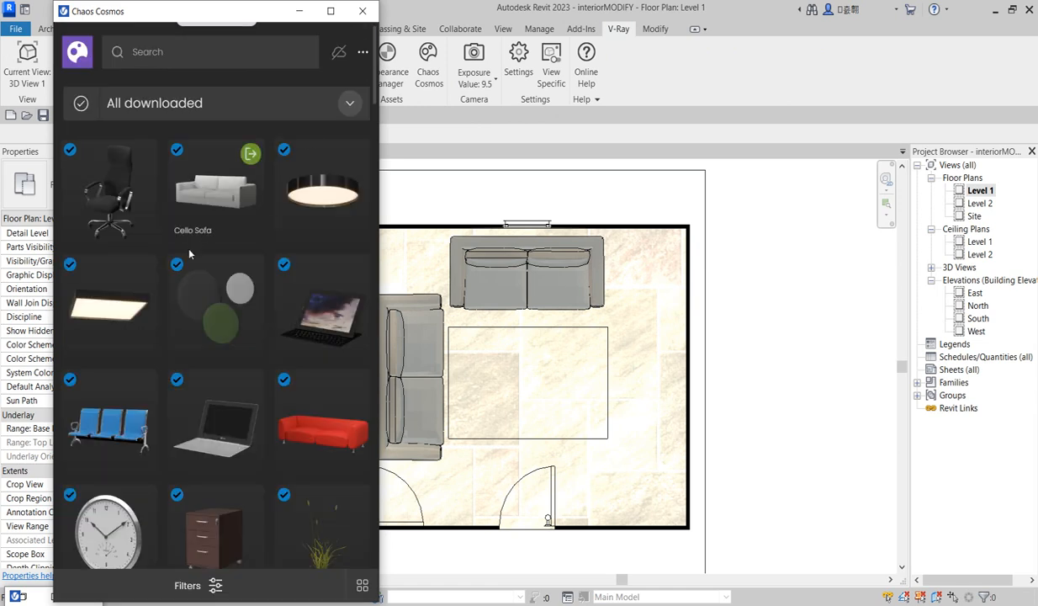
# Find the Table Coffee 005 model among the downloaded Cosmos assets and import it into the project
pyautogui.scroll(-1, 189, 278)
pyautogui.scroll(-6, 189, 286)
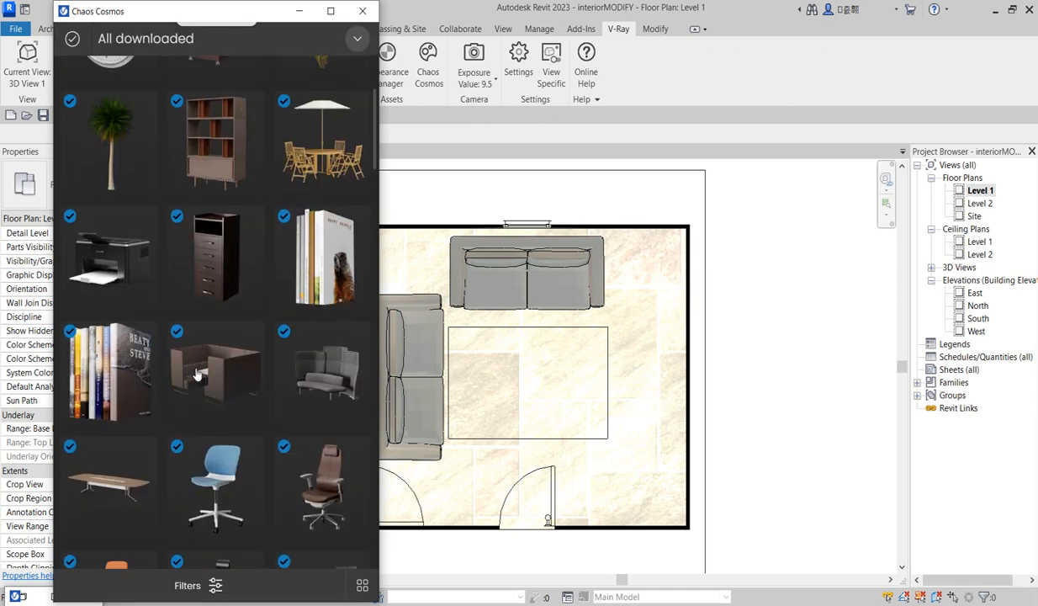
pyautogui.moveTo(92, 287)
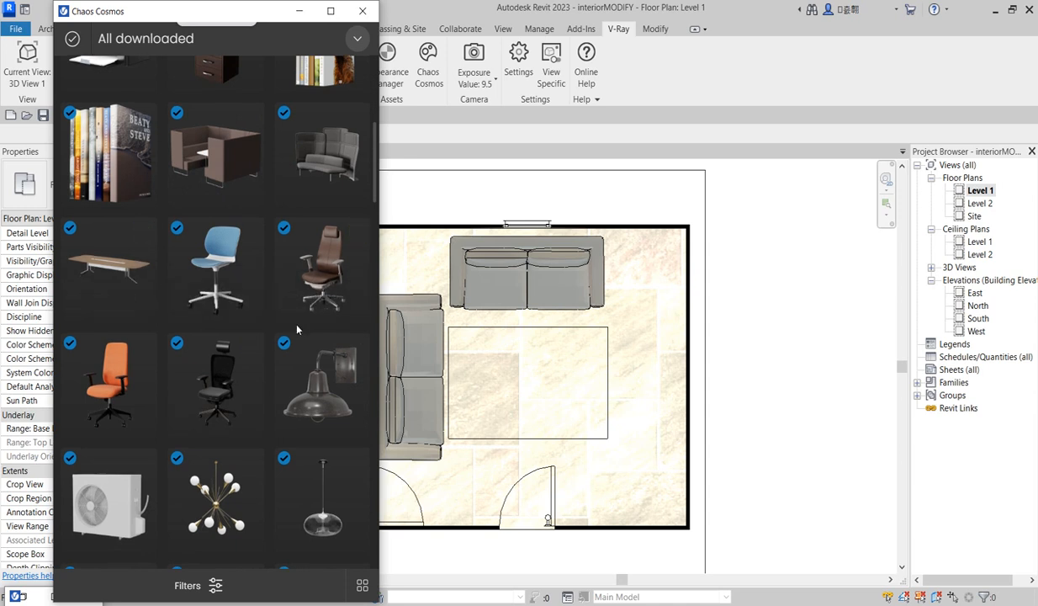
pyautogui.scroll(-2, 285, 311)
pyautogui.scroll(-5, 271, 411)
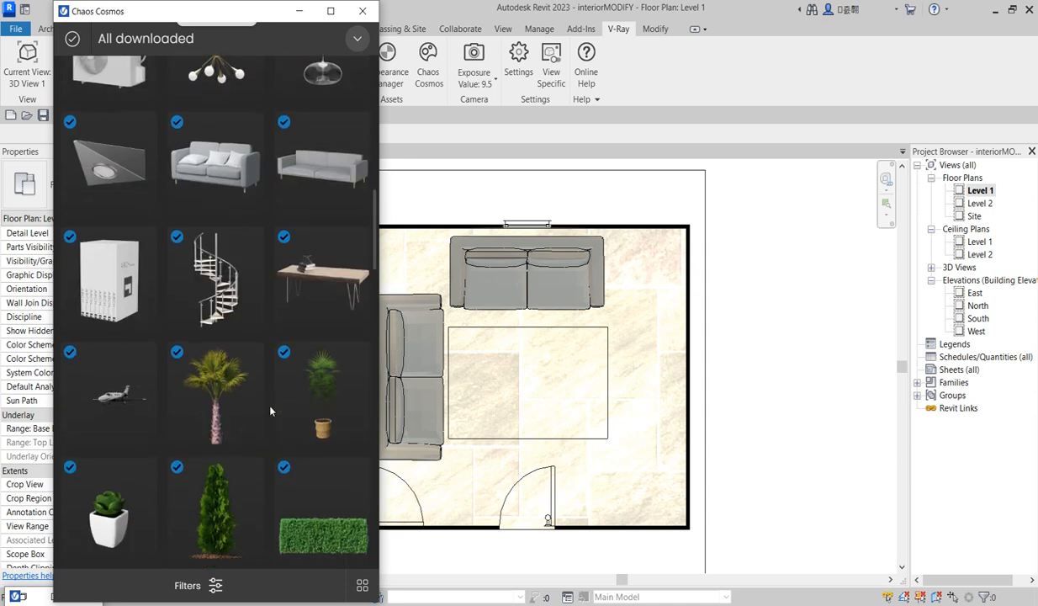
pyautogui.scroll(-9, 271, 410)
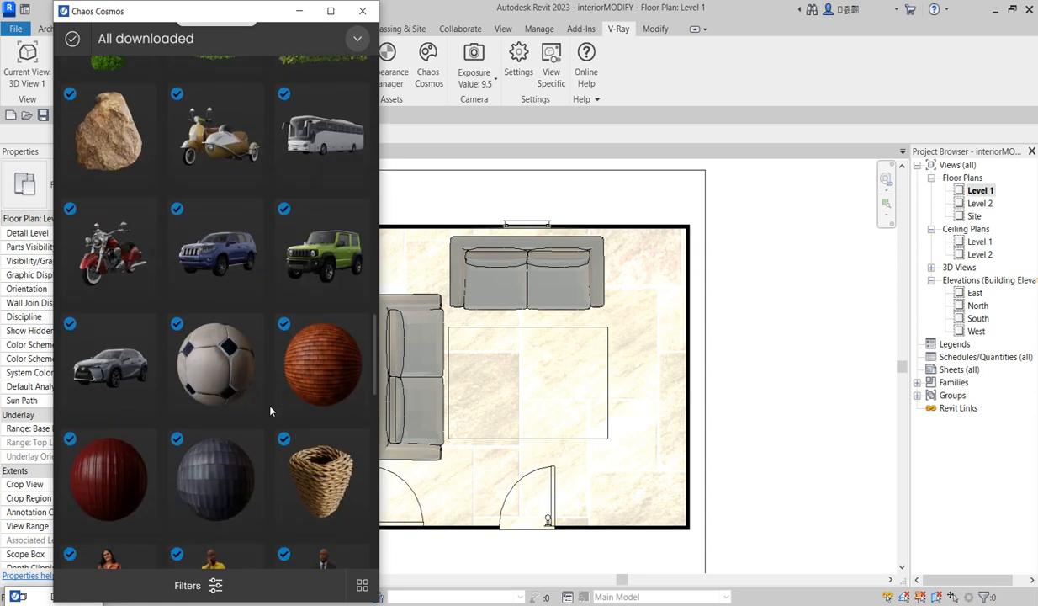
pyautogui.scroll(-7, 271, 411)
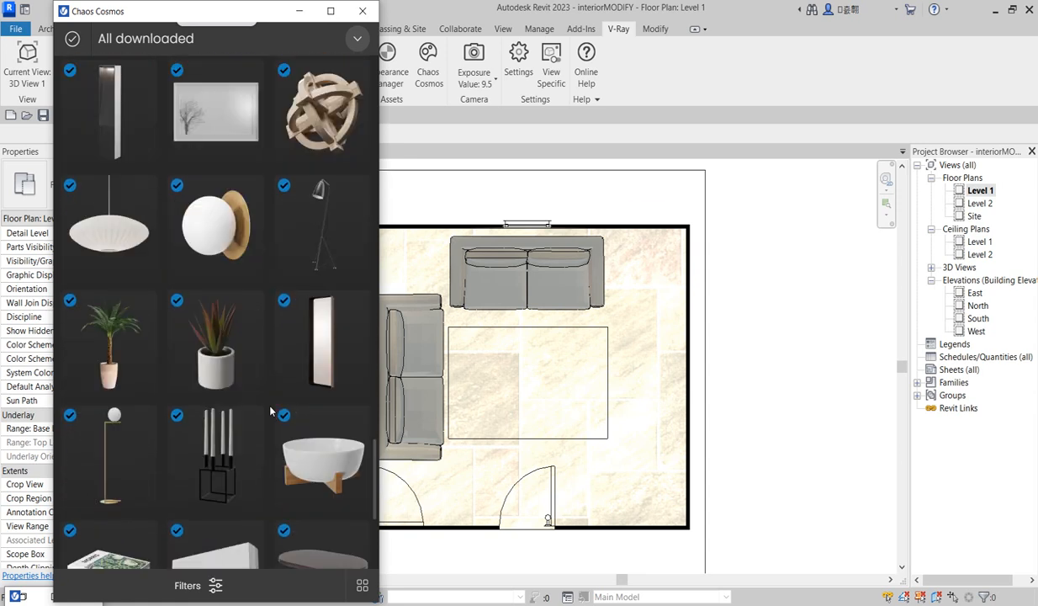
pyautogui.moveTo(132, 334)
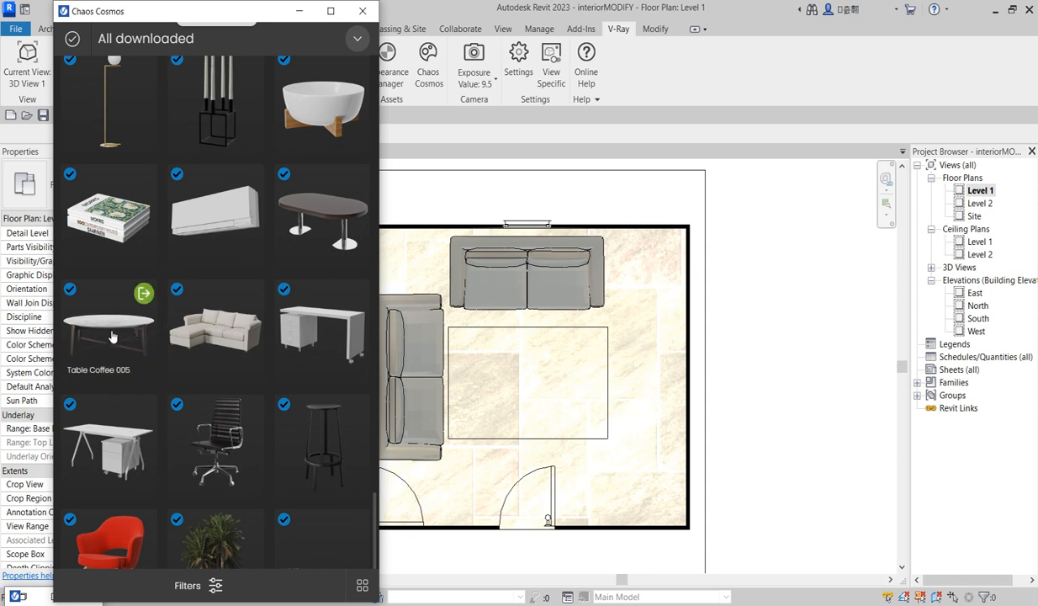
pyautogui.scroll(-2, 112, 336)
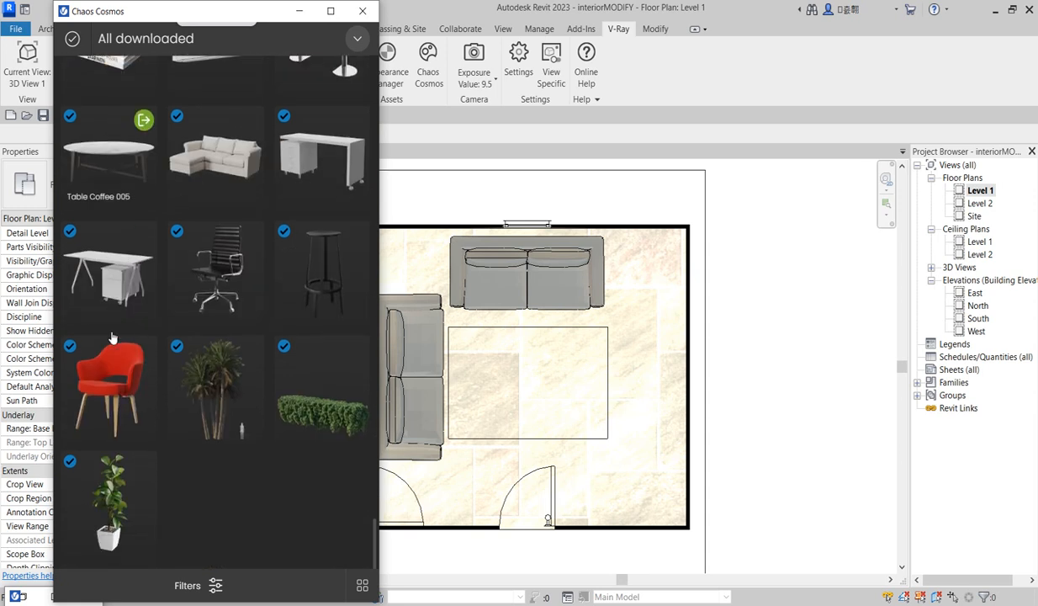
pyautogui.scroll(3, 109, 265)
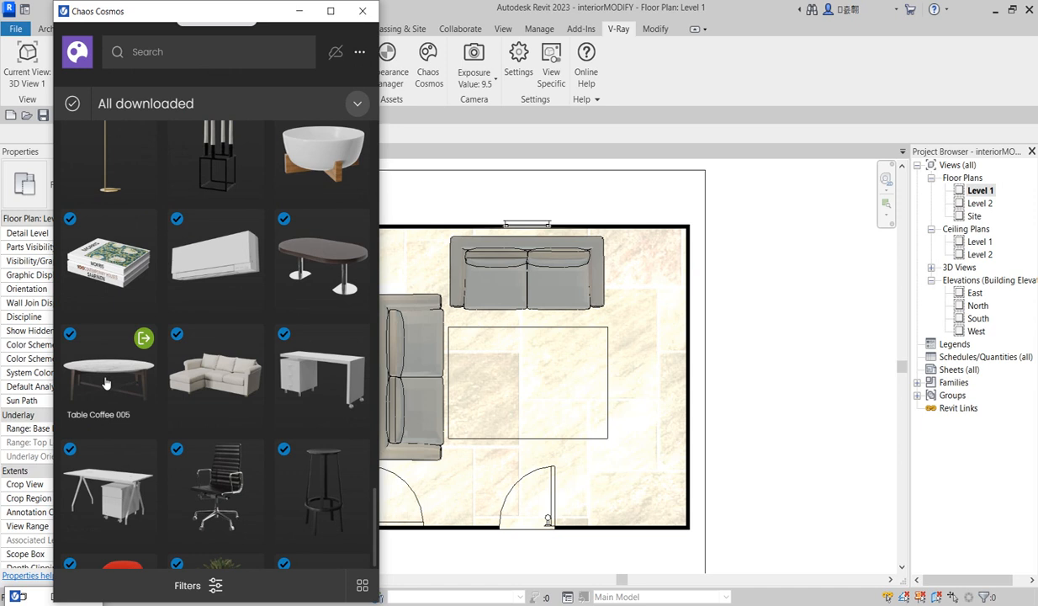
pyautogui.click(143, 339)
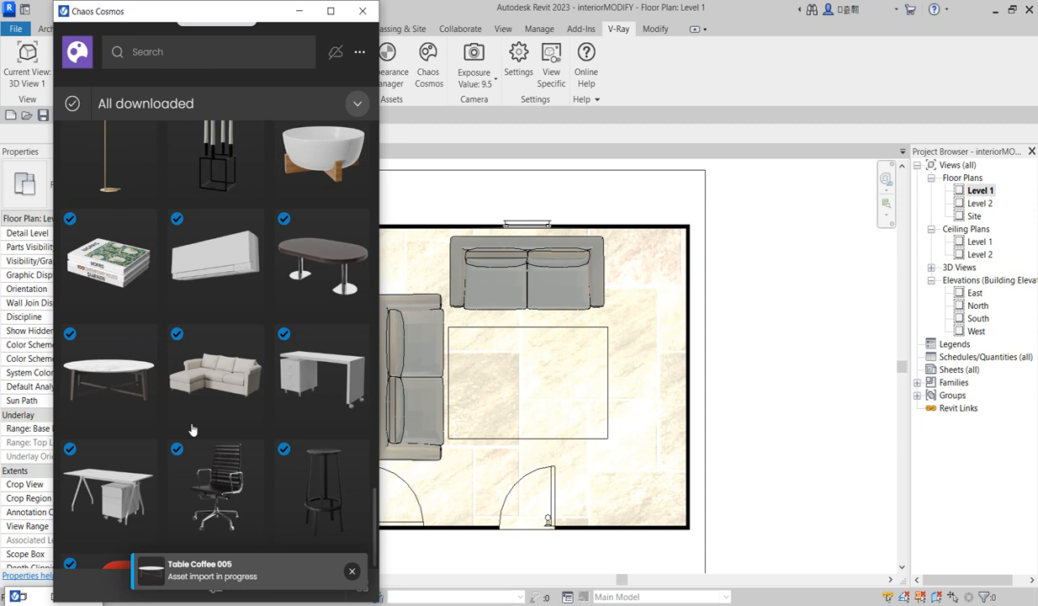
pyautogui.moveTo(146, 344)
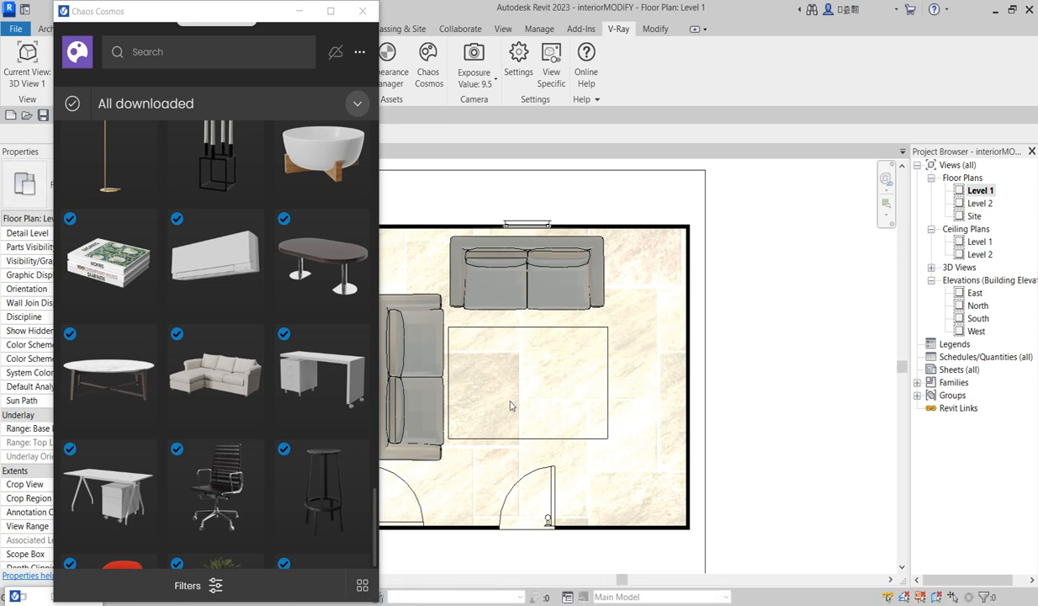
# Place one Table Coffee 005 at the centre of the rectangle between the two sofas and end the placement
pyautogui.scroll(2, 526, 390)
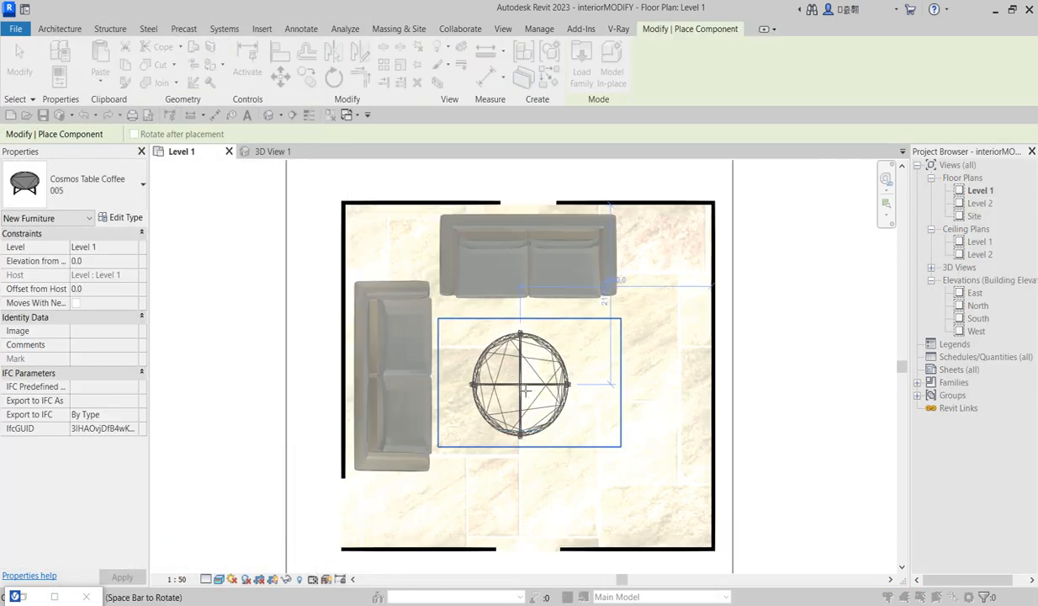
pyautogui.scroll(1, 526, 390)
pyautogui.click(524, 380)
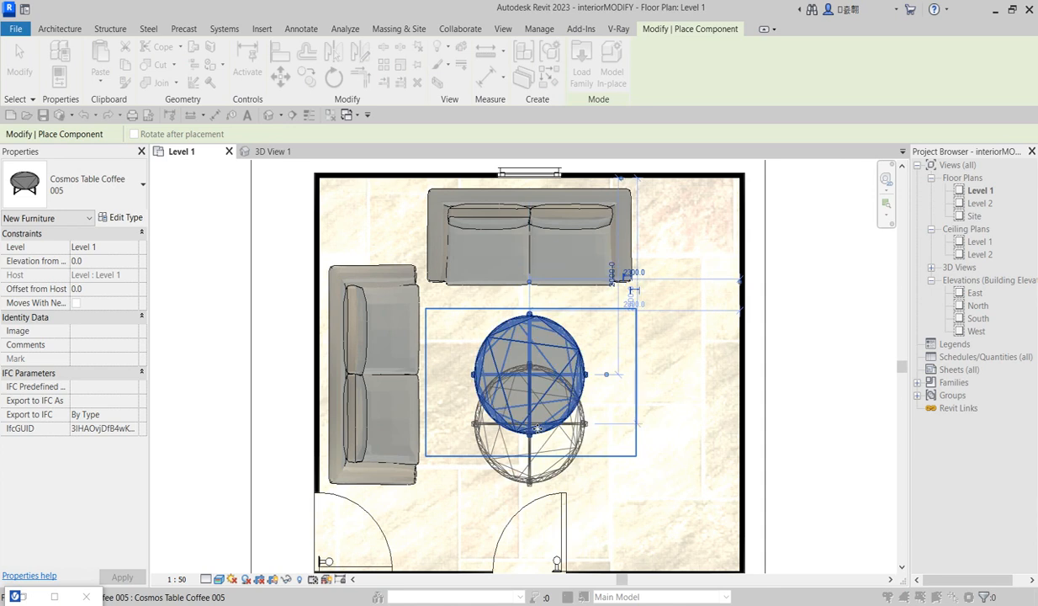
pyautogui.rightClick(590, 404)
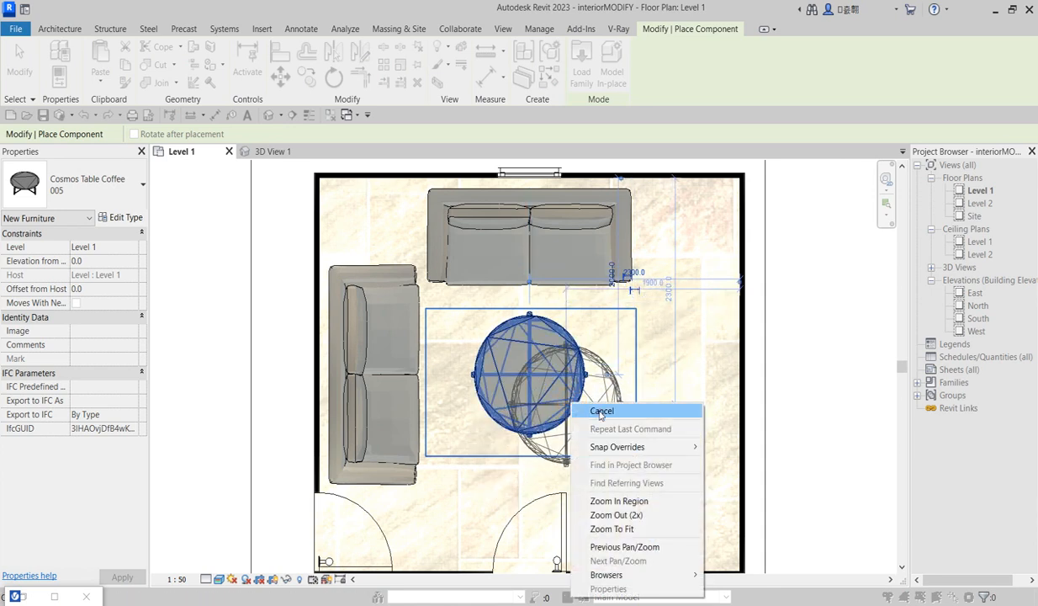
pyautogui.scroll(-3, 557, 380)
pyautogui.rightClick(573, 390)
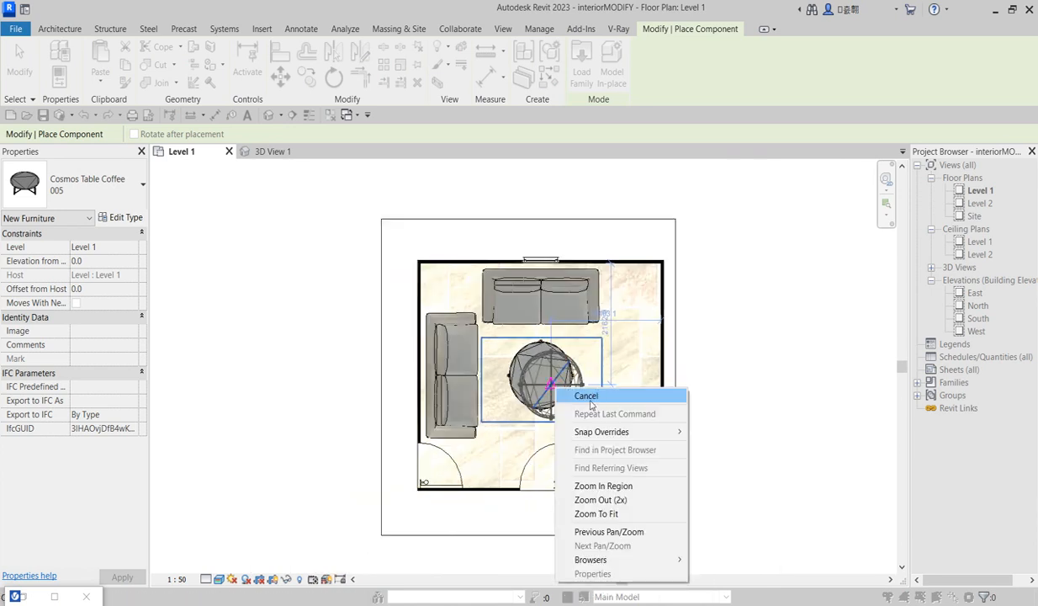
pyautogui.click(589, 398)
# Import the potted Ficus Elastica 002 plant from the downloaded Cosmos assets
pyautogui.moveTo(227, 402)
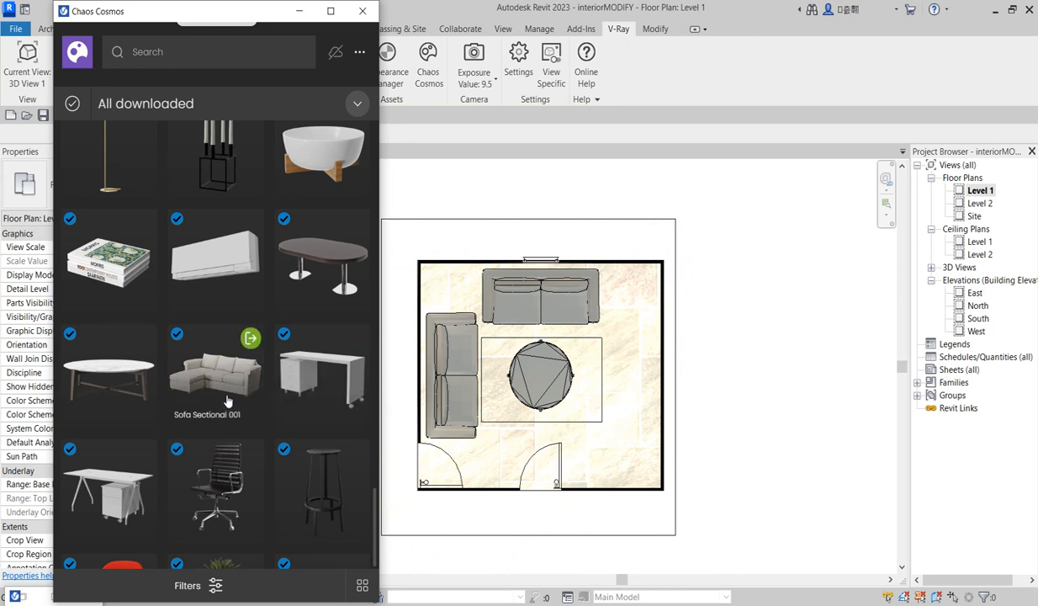
pyautogui.scroll(-3, 220, 450)
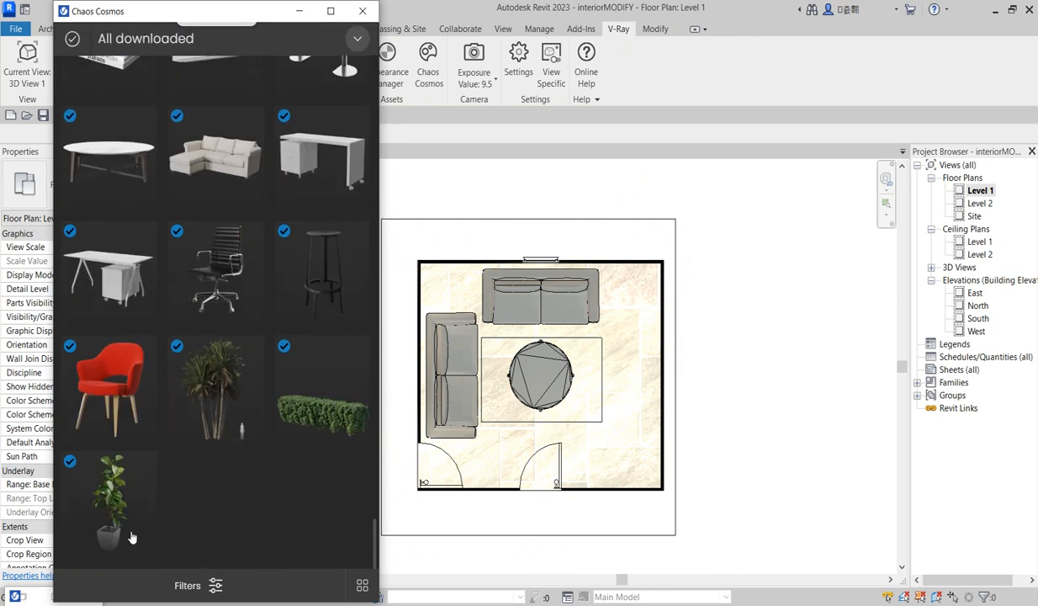
pyautogui.moveTo(120, 531)
pyautogui.click(145, 466)
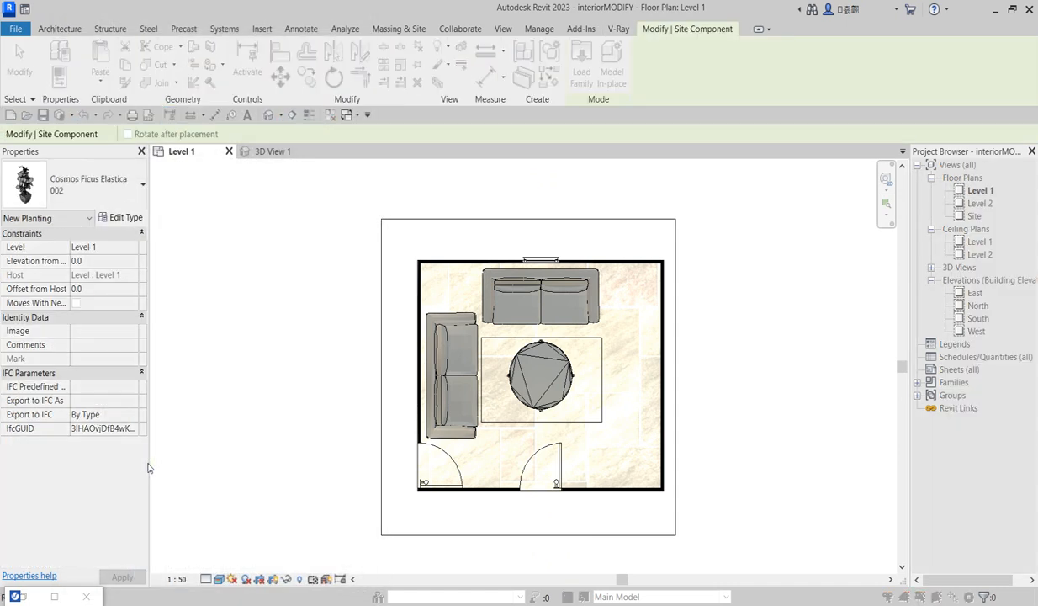
# Place the Ficus Elastica 002 in the room's upper-left corner, about 300 mm from the upper wall and 4300 mm from the right wall
pyautogui.scroll(4, 446, 282)
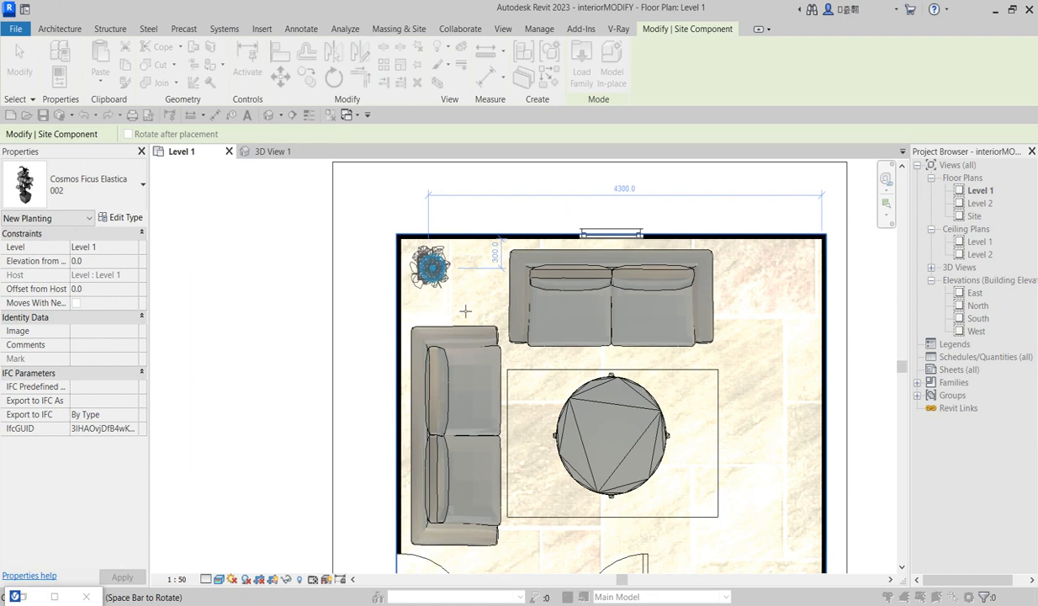
pyautogui.click(431, 267)
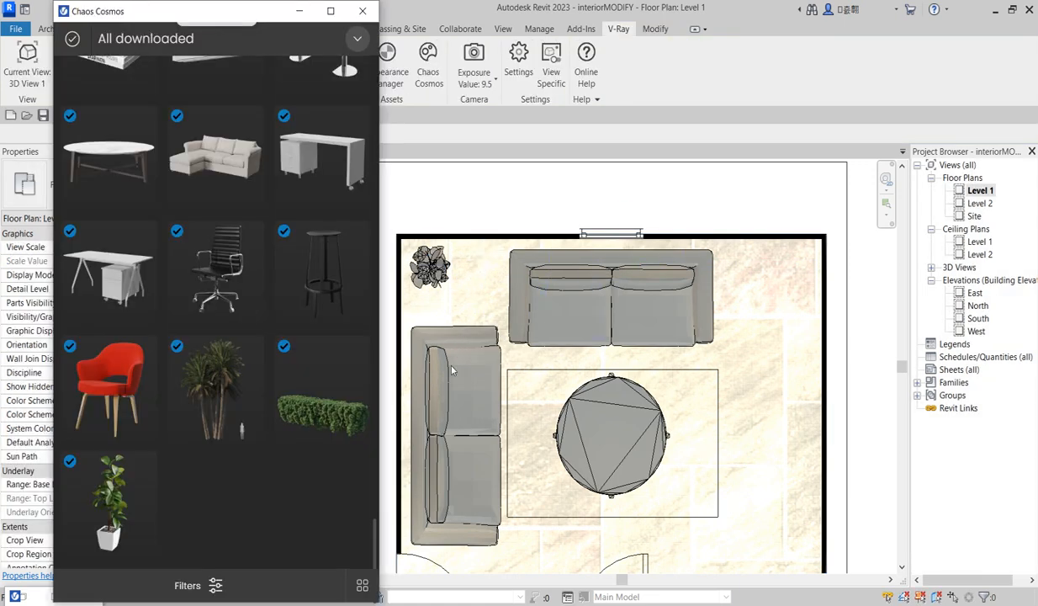
# Import Print Art 004 from the downloaded Cosmos assets and place it on the left wall behind the sofa
pyautogui.moveTo(296, 372)
pyautogui.scroll(5, 291, 370)
pyautogui.scroll(1, 273, 374)
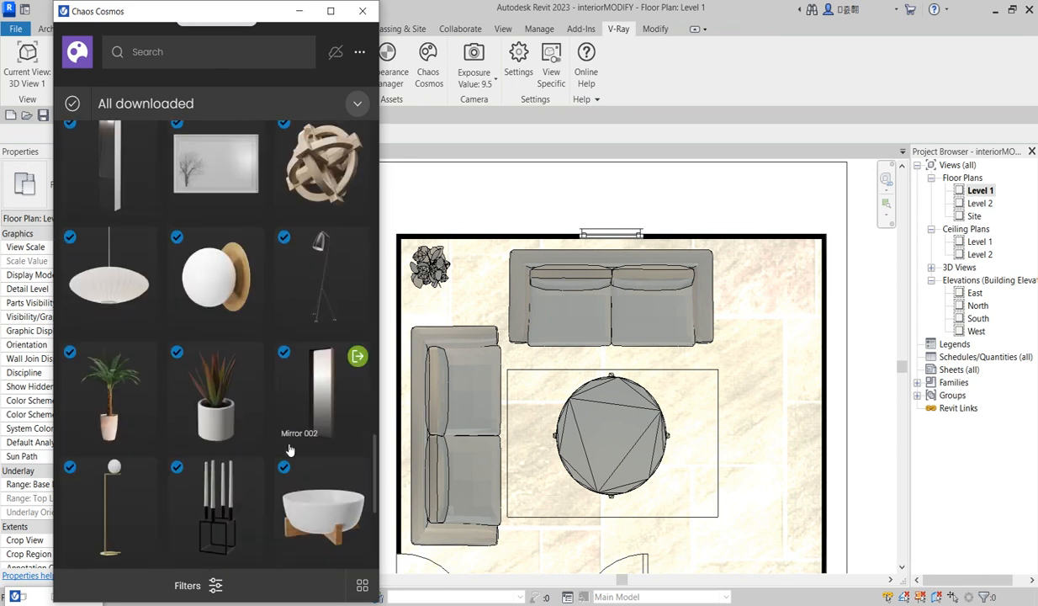
pyautogui.scroll(3, 215, 383)
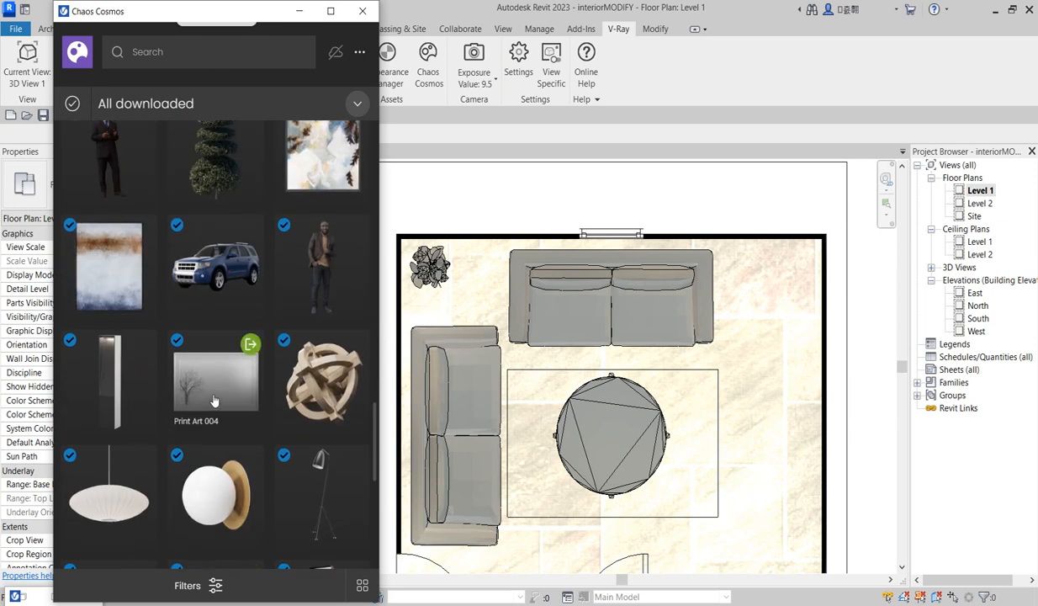
pyautogui.click(263, 394)
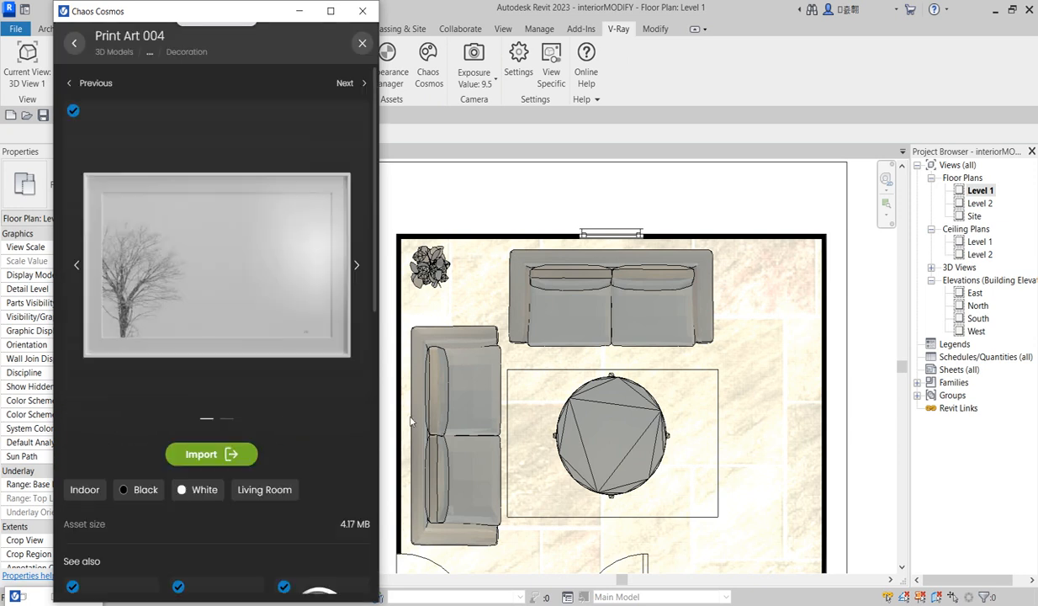
pyautogui.click(253, 455)
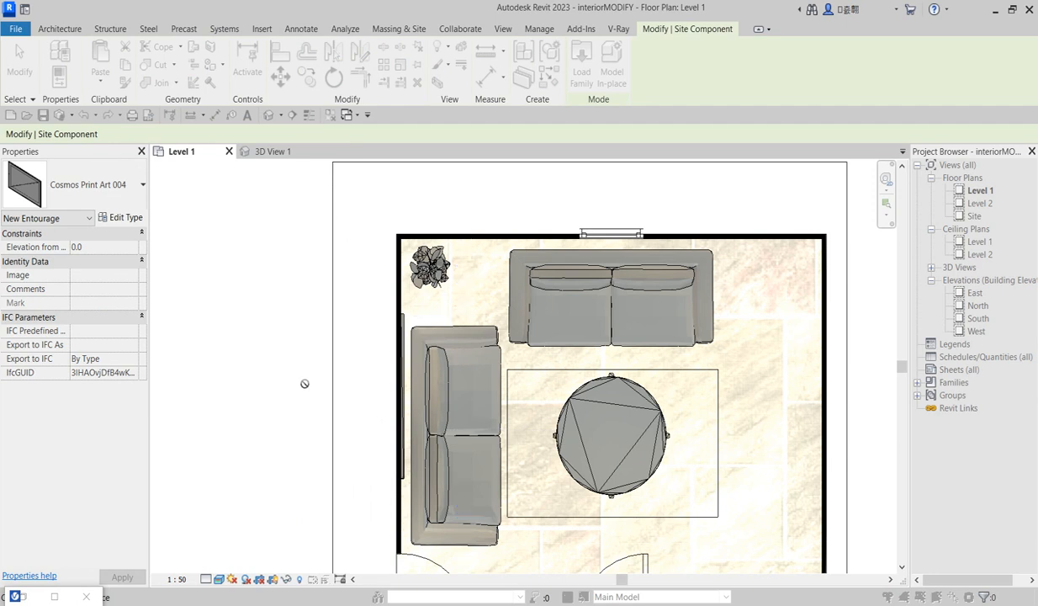
pyautogui.press('Escape')
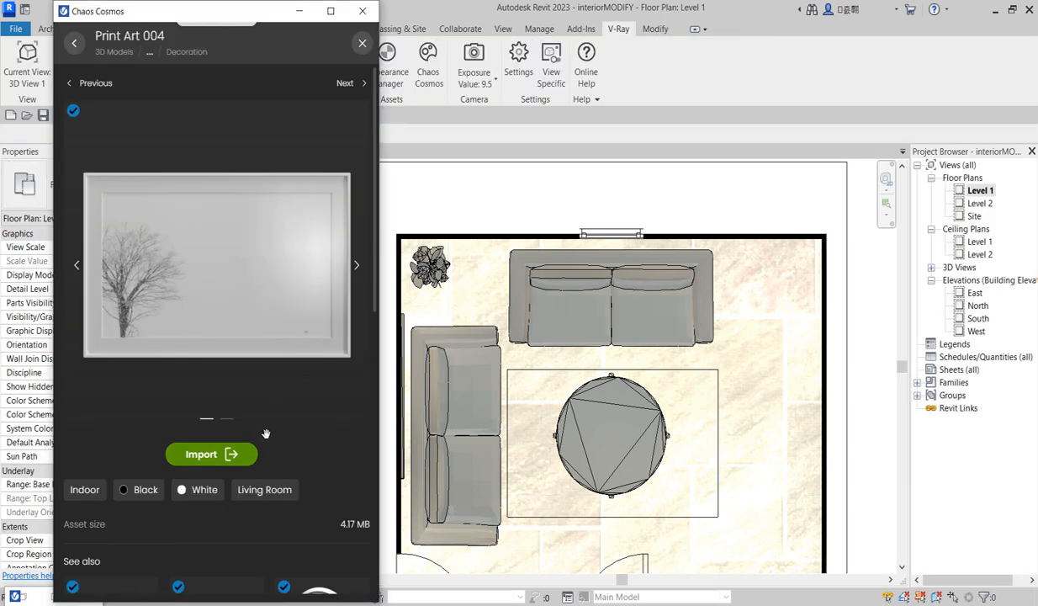
# Leave the Print Art 004 details, find Sofa 48-02 among the downloaded Cosmos assets and import it
pyautogui.click(363, 44)
pyautogui.scroll(3, 260, 324)
pyautogui.scroll(5, 260, 327)
pyautogui.scroll(3, 260, 324)
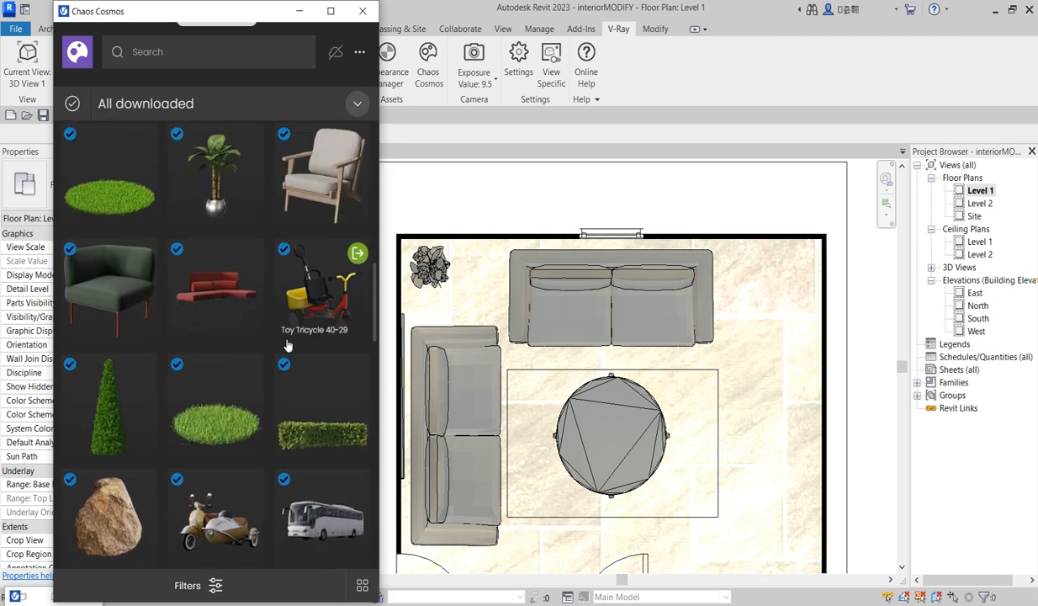
pyautogui.scroll(2, 178, 392)
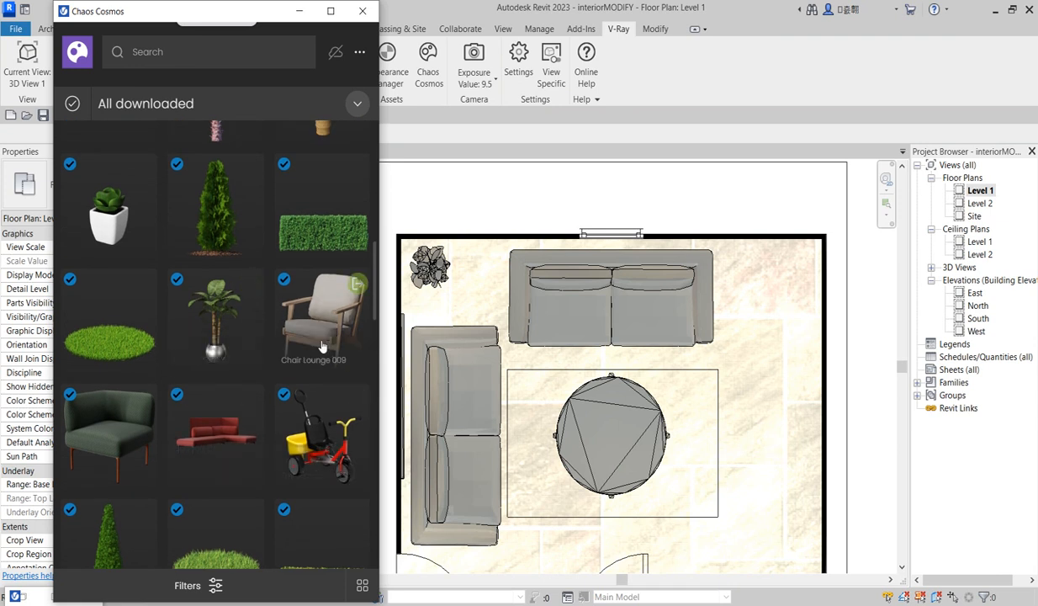
pyautogui.scroll(-2, 318, 317)
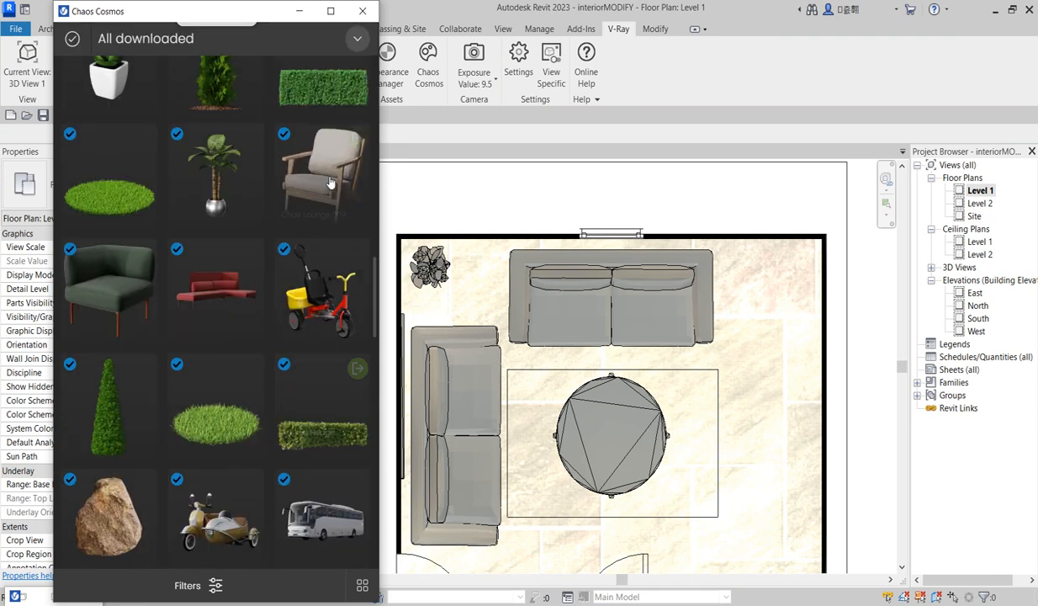
pyautogui.scroll(5, 291, 310)
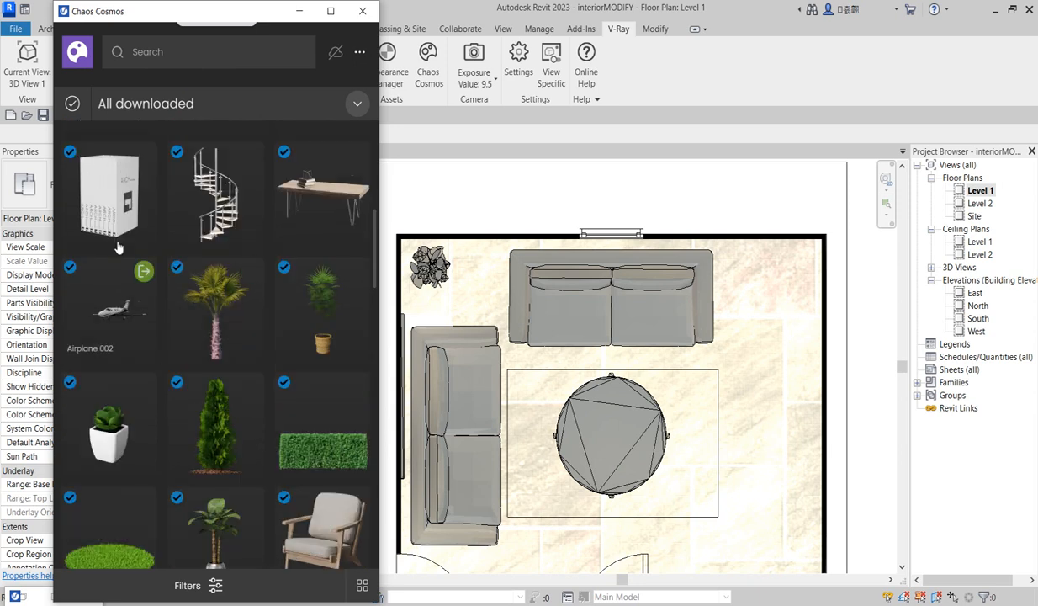
pyautogui.scroll(2, 119, 225)
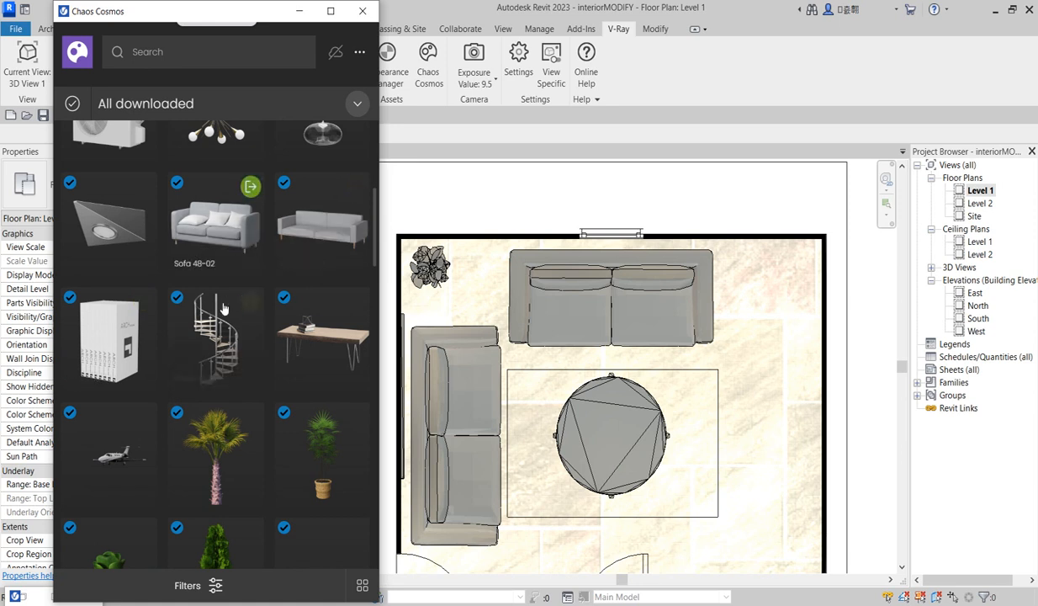
pyautogui.scroll(1, 244, 253)
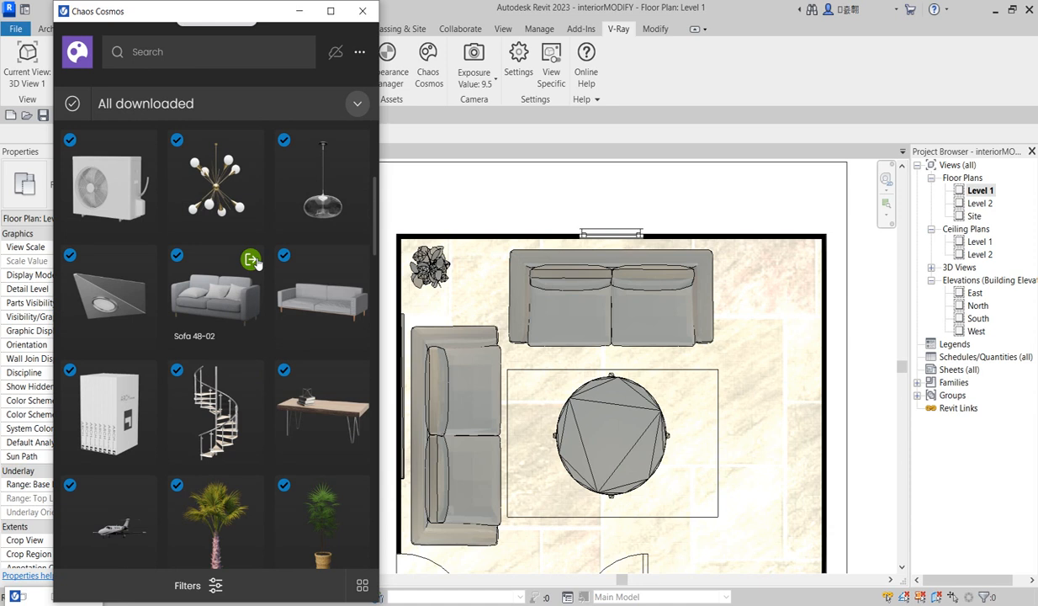
pyautogui.click(251, 259)
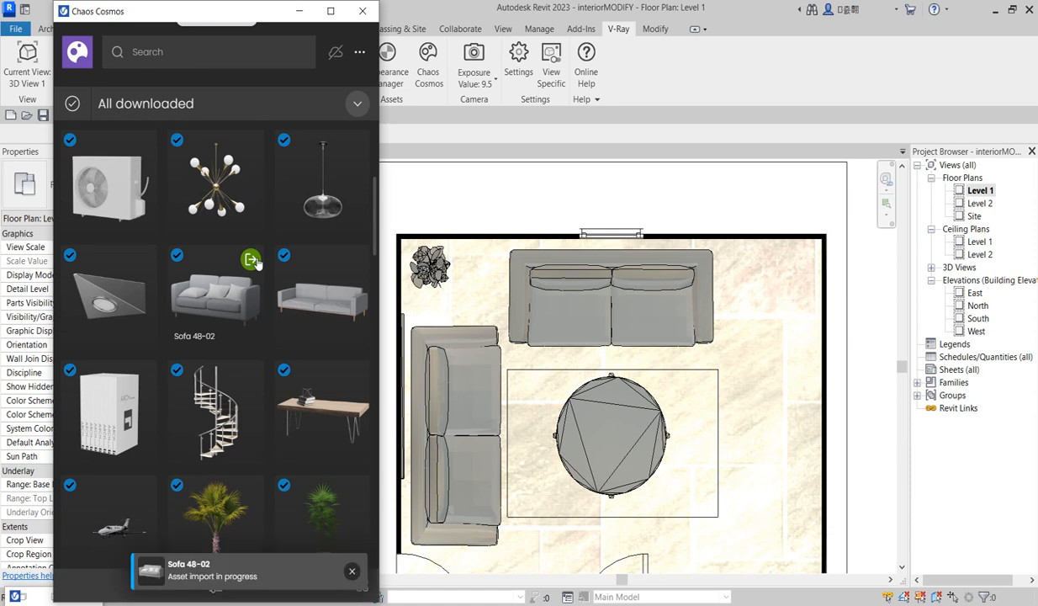
# Look through the other downloaded assets and request the import of Sofa 48-02 once more
pyautogui.scroll(10, 255, 282)
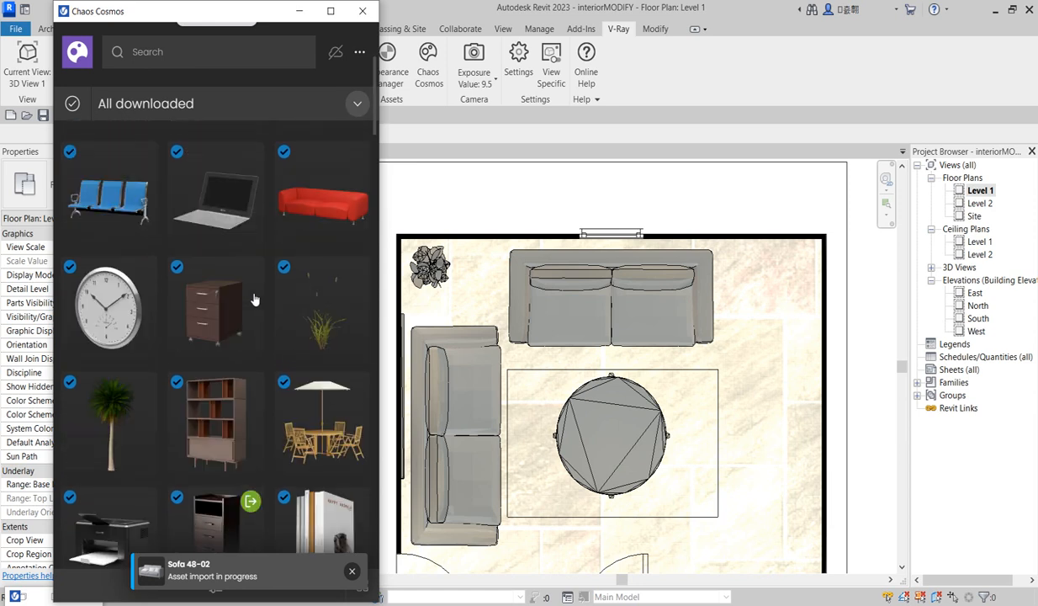
pyautogui.scroll(2, 255, 300)
pyautogui.scroll(-5, 251, 286)
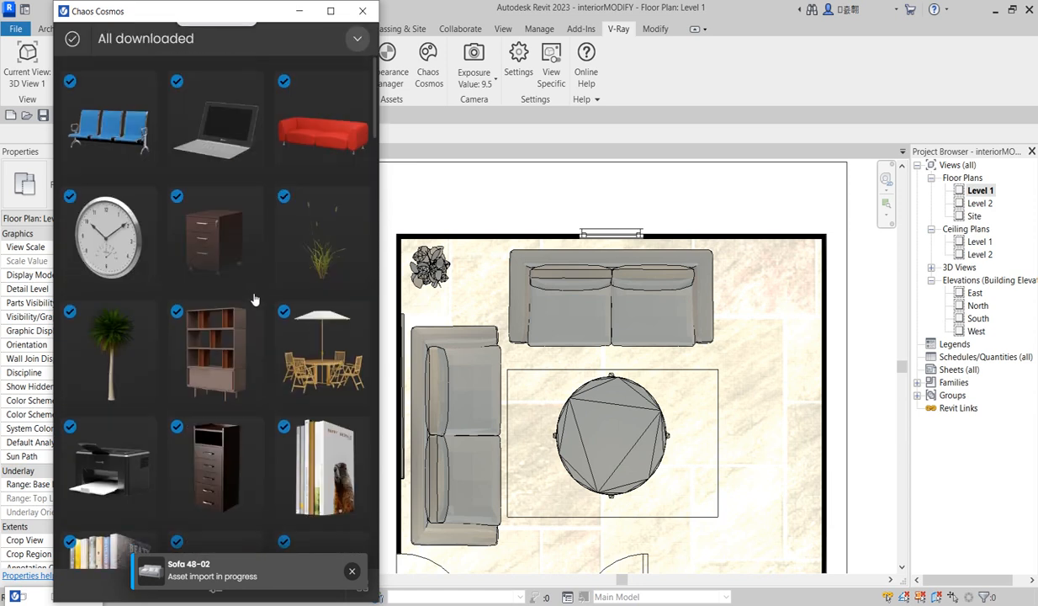
pyautogui.scroll(-3, 251, 316)
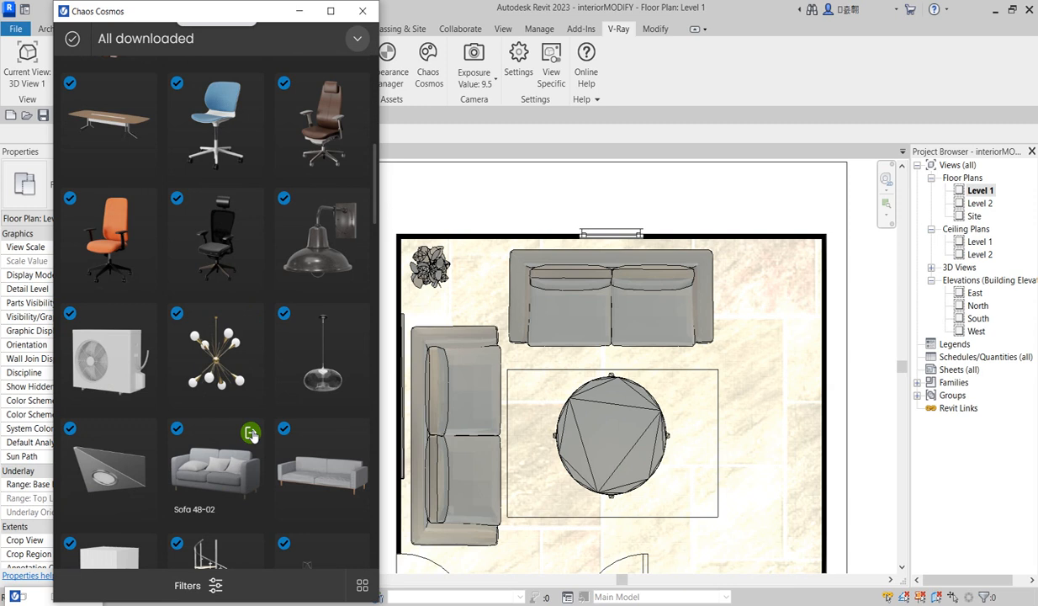
pyautogui.click(251, 433)
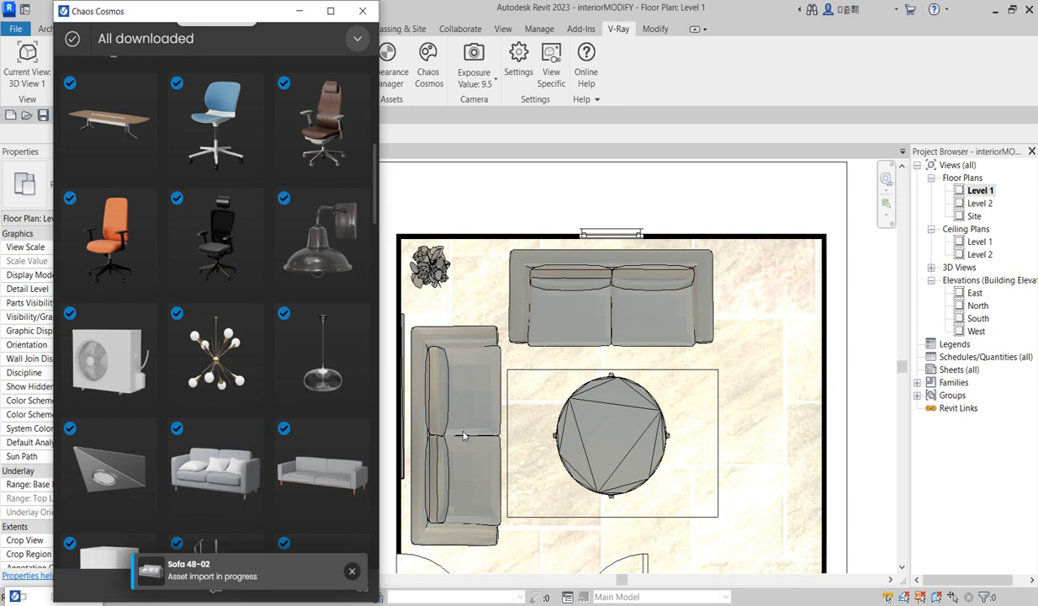
# Place one Sofa 48-02 across the existing left-hand sofa, end the placement and close the Cosmos library
pyautogui.click(464, 435)
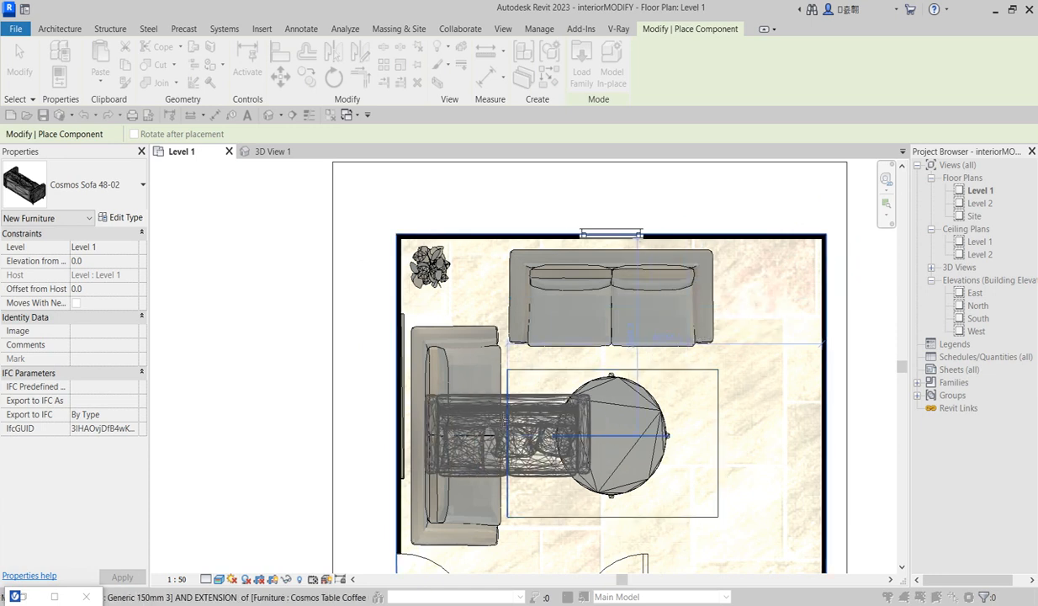
pyautogui.click(491, 412)
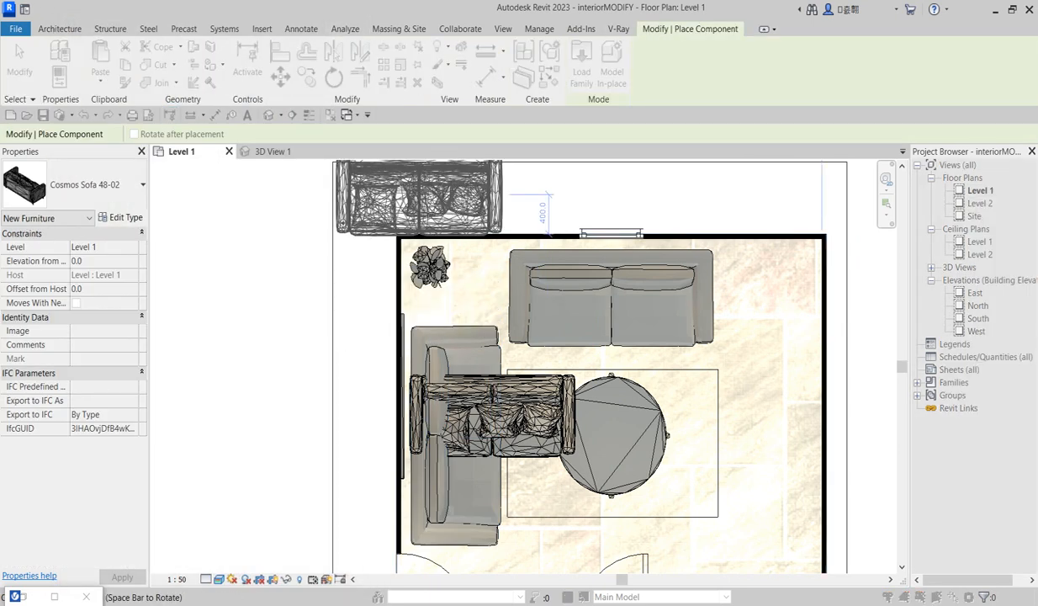
pyautogui.press('Escape')
pyautogui.click(362, 7)
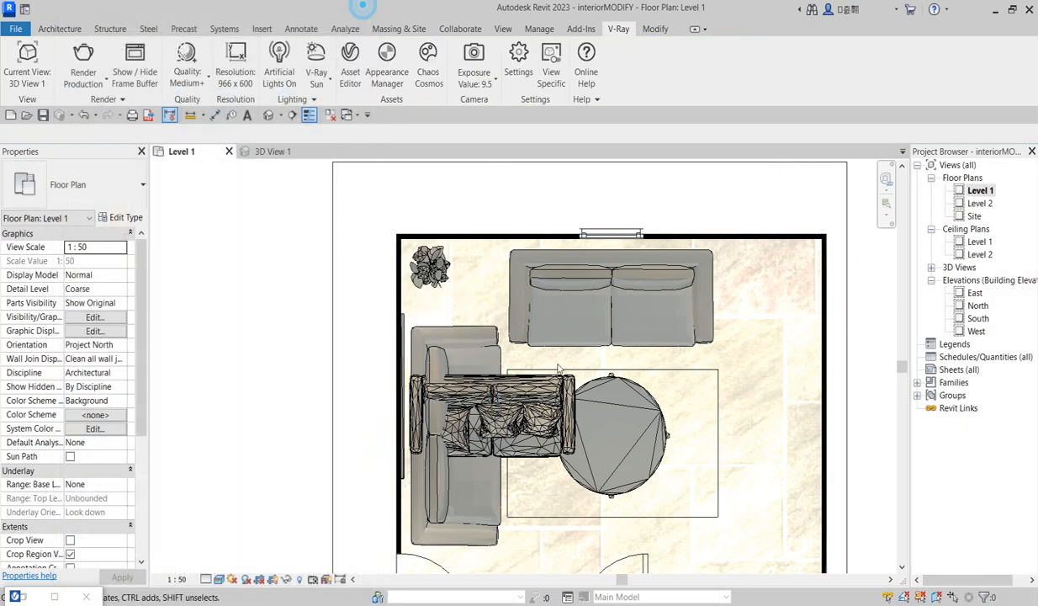
# Replace the Cello Sofa along the left wall with Sofa 48-02, turned 90 degrees and moved close to that wall
pyautogui.click(467, 354)
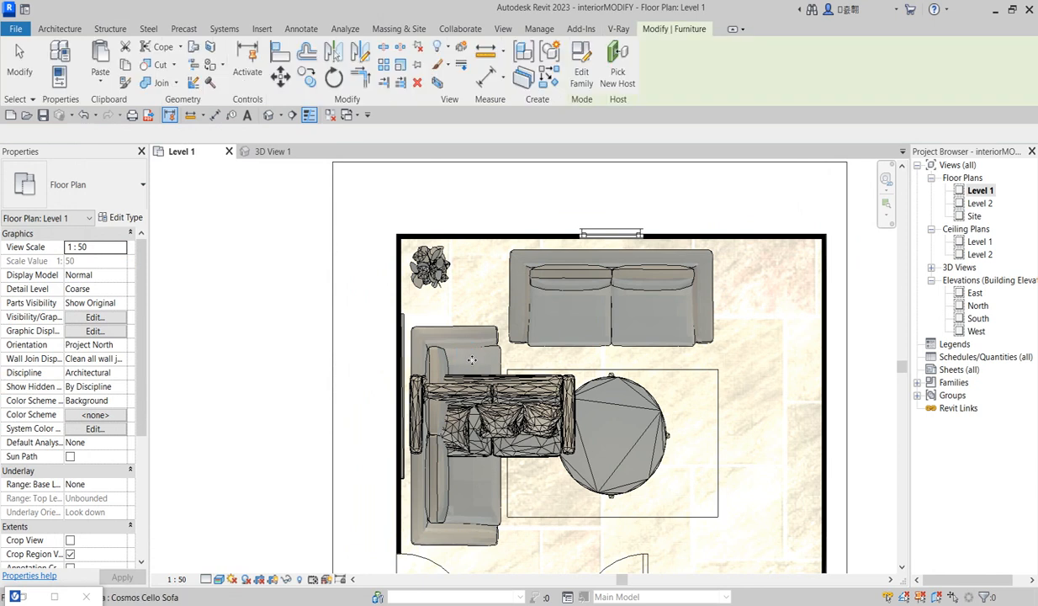
pyautogui.press('Delete')
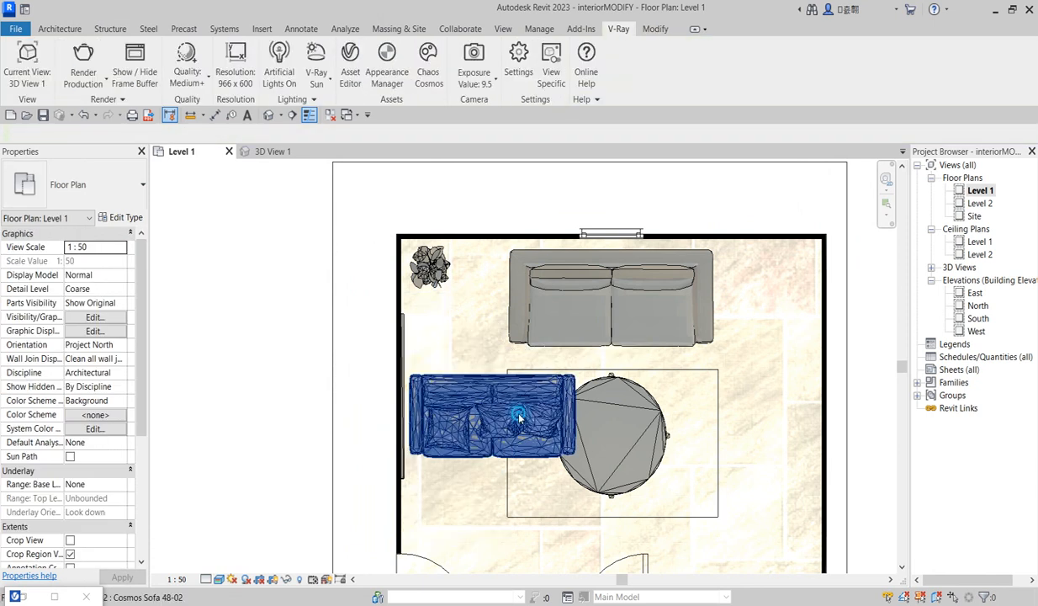
pyautogui.click(521, 418)
pyautogui.press('space')
pyautogui.moveTo(505, 429); pyautogui.dragTo(455, 429)
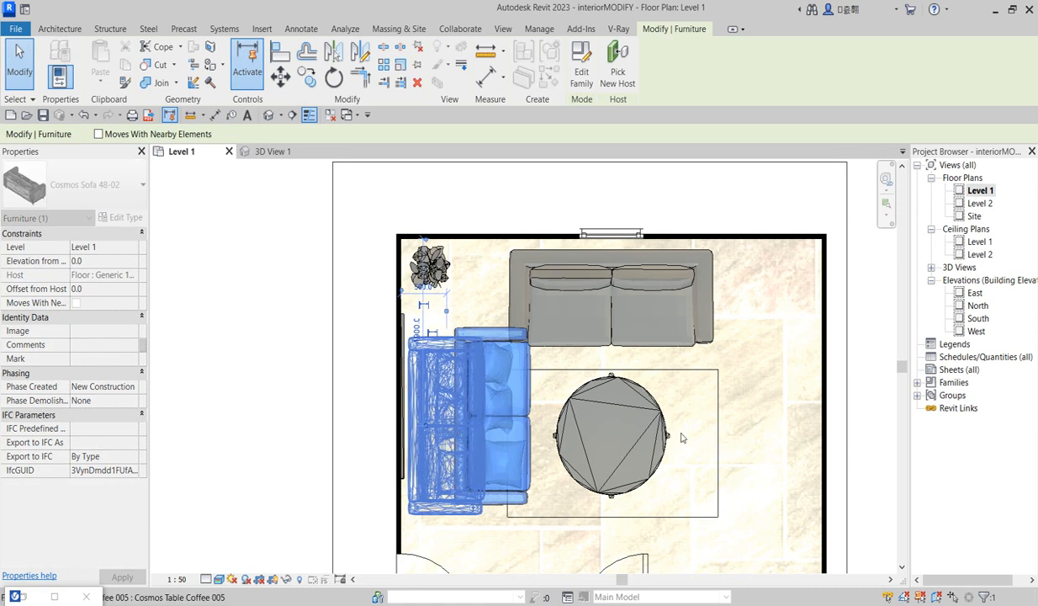
# Select the rectangular floor under the coffee table and check it with the new furniture in the perspective 3D View 1
pyautogui.click(718, 372)
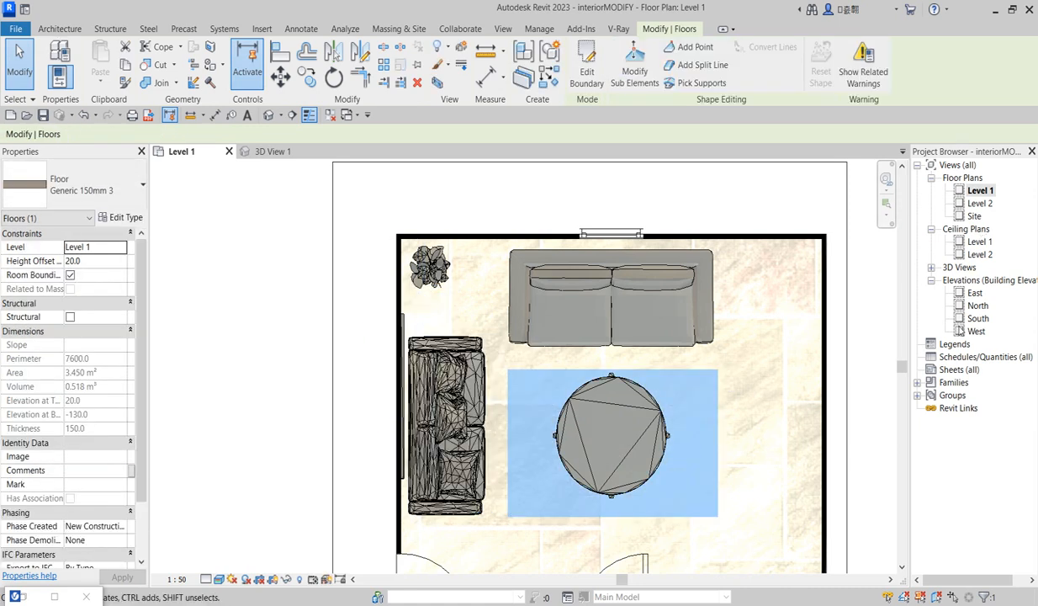
pyautogui.click(932, 269)
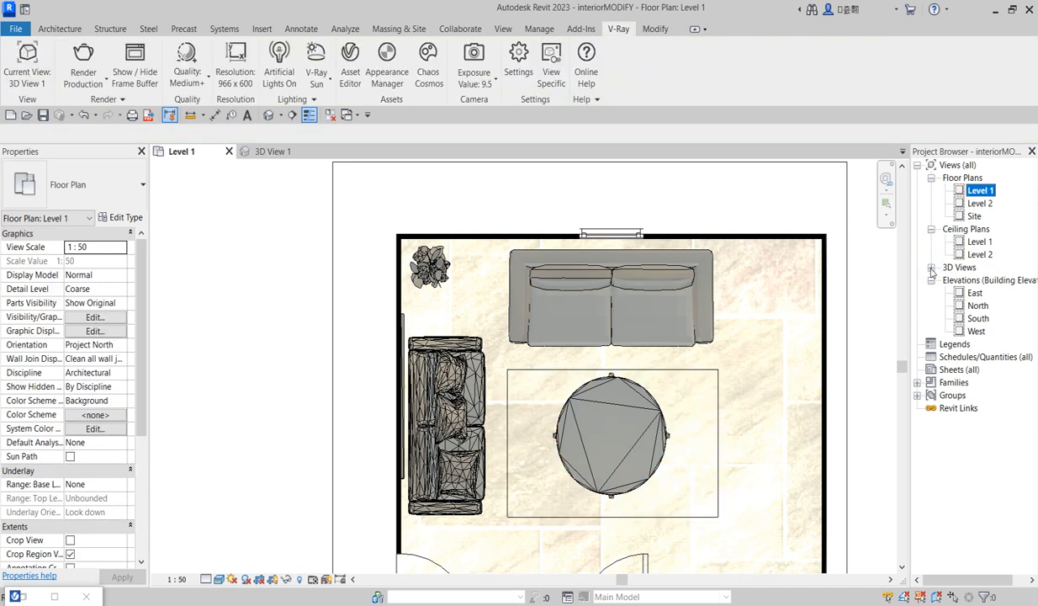
pyautogui.click(932, 268)
pyautogui.doubleClick(985, 281)
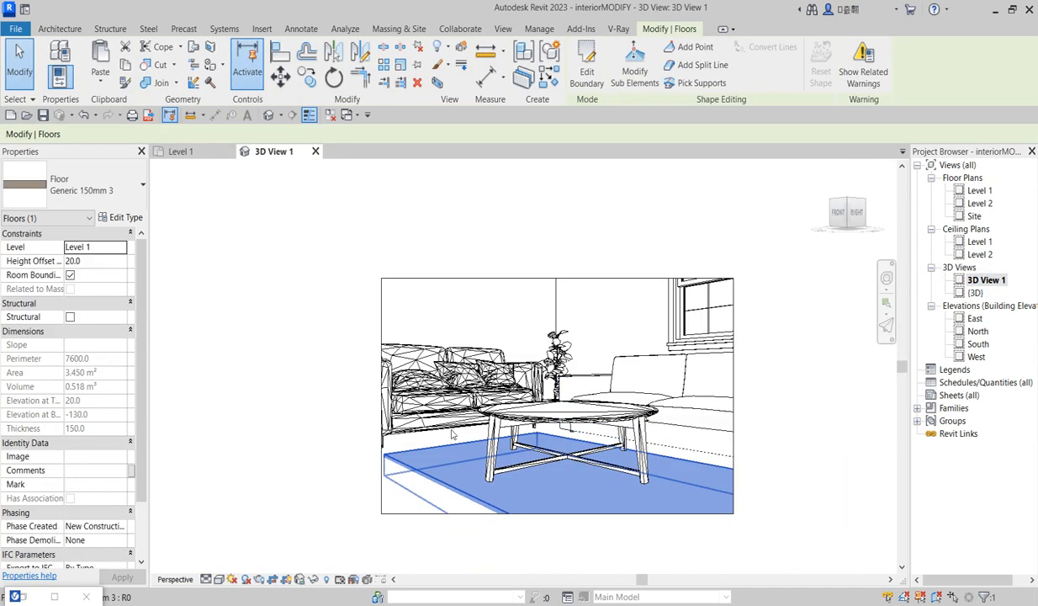
pyautogui.click(630, 320)
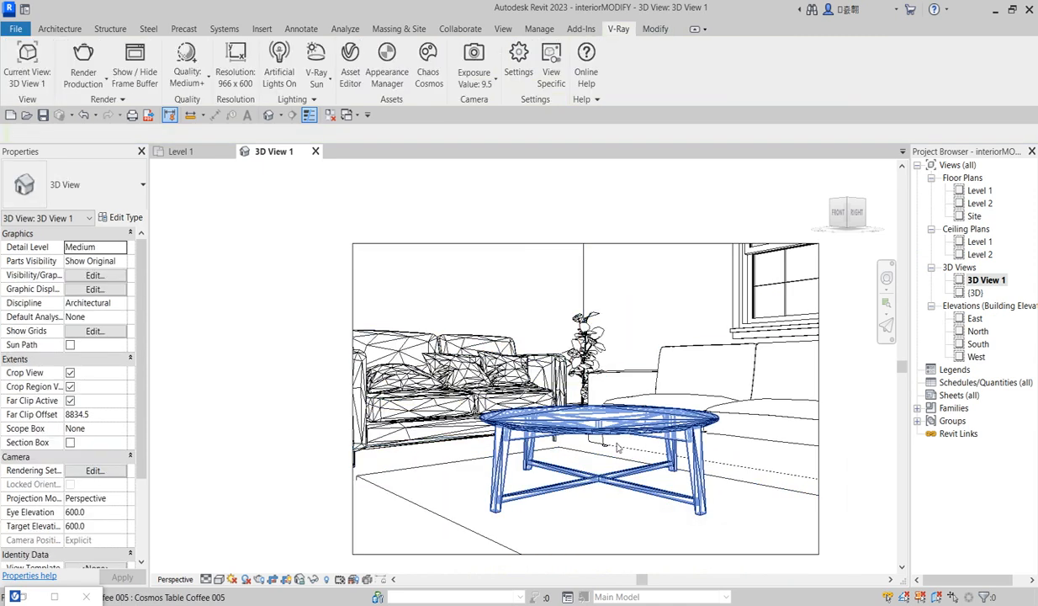
pyautogui.scroll(-2, 601, 420)
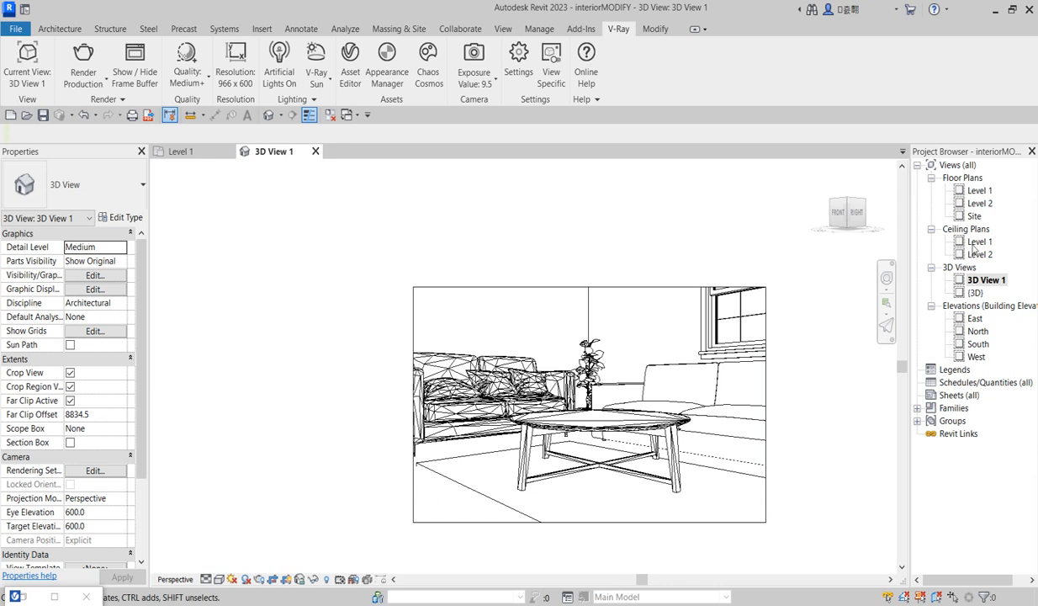
# Examine the furniture and print art in the Level 1 floor plan, compare with 3D View 1, and return to the plan
pyautogui.doubleClick(981, 192)
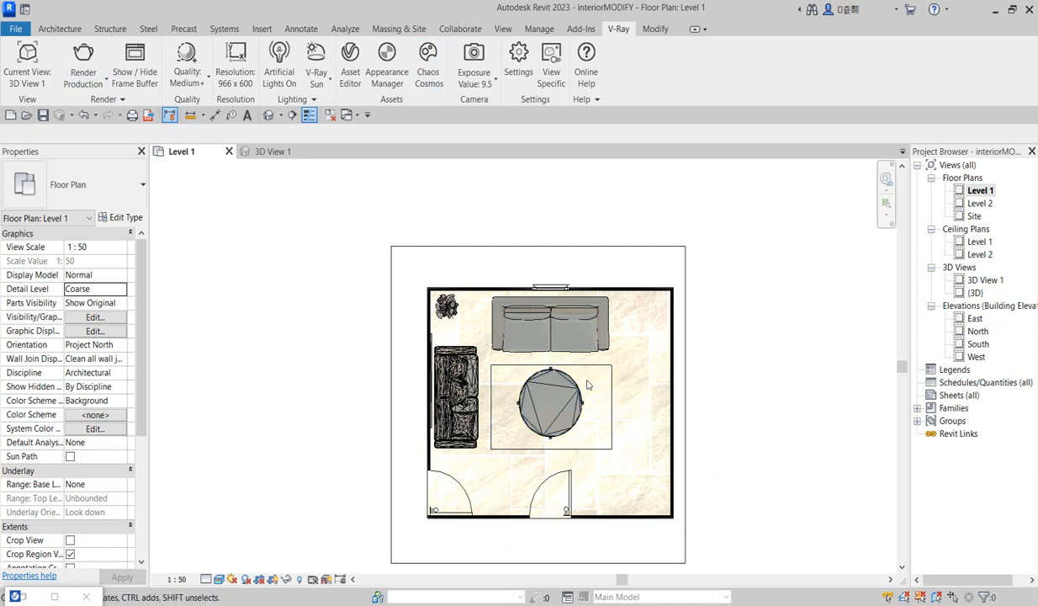
pyautogui.scroll(2, 527, 360)
pyautogui.scroll(2, 410, 362)
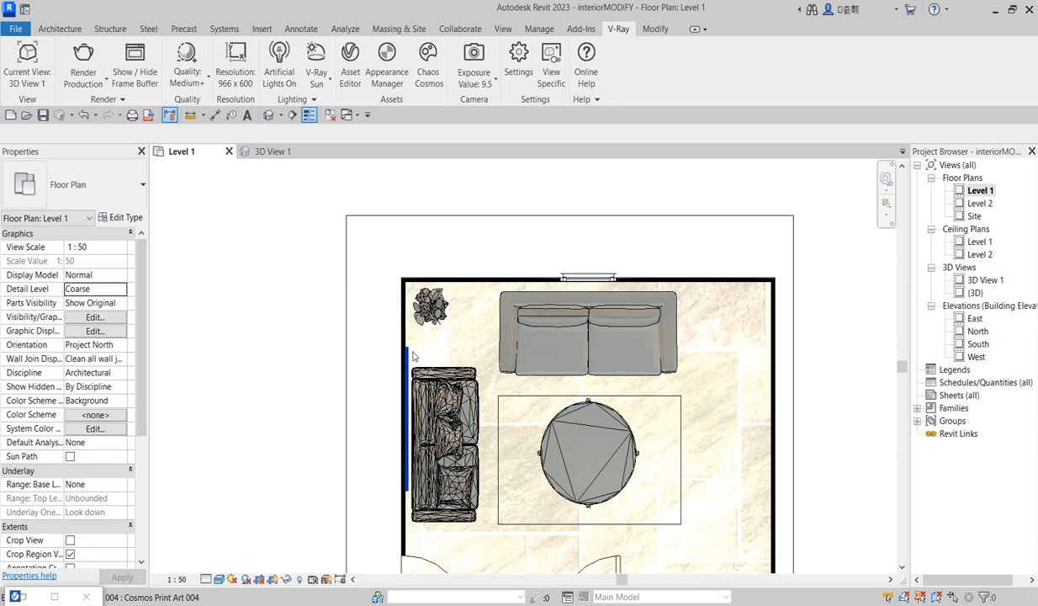
pyautogui.scroll(-2, 412, 353)
pyautogui.scroll(2, 454, 310)
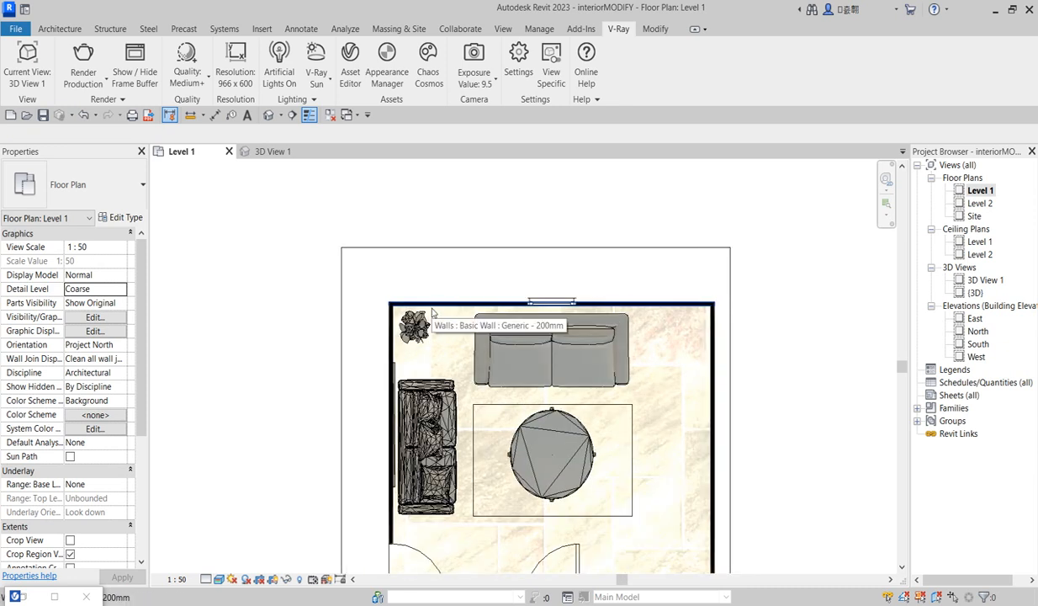
pyautogui.scroll(-2, 446, 320)
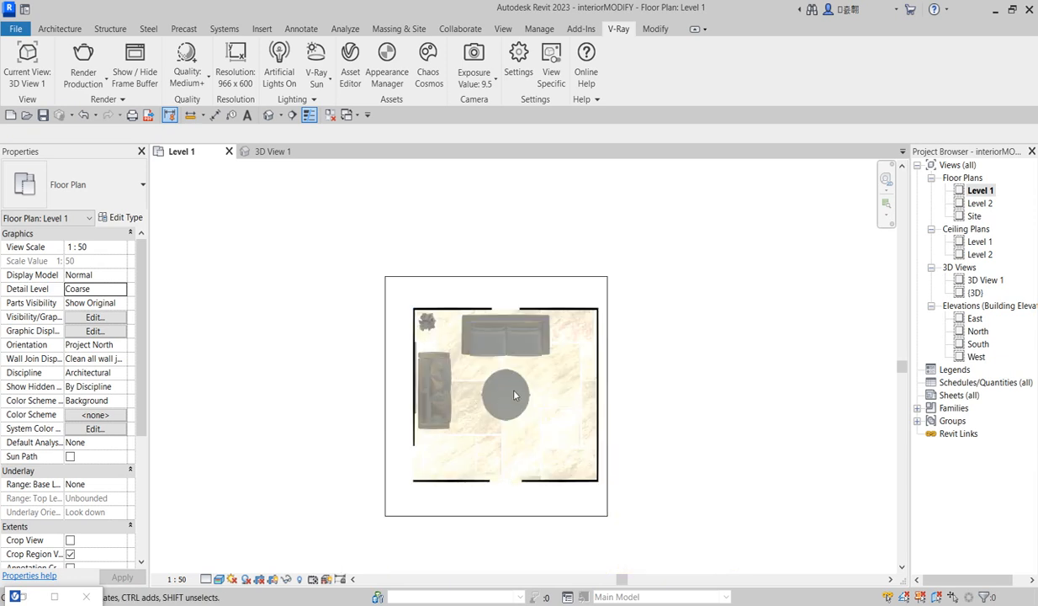
pyautogui.doubleClick(983, 281)
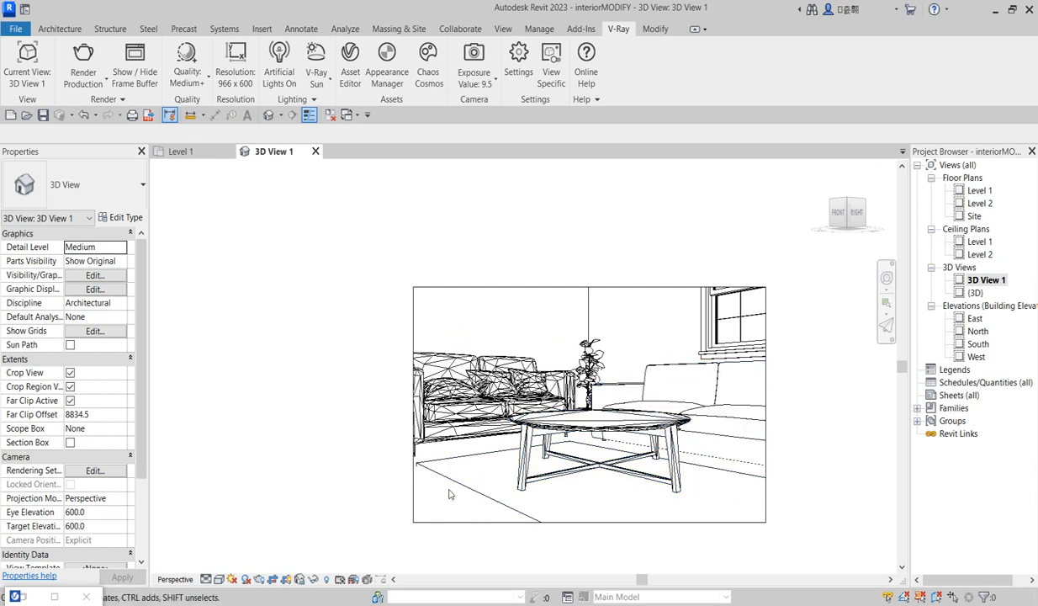
pyautogui.doubleClick(951, 191)
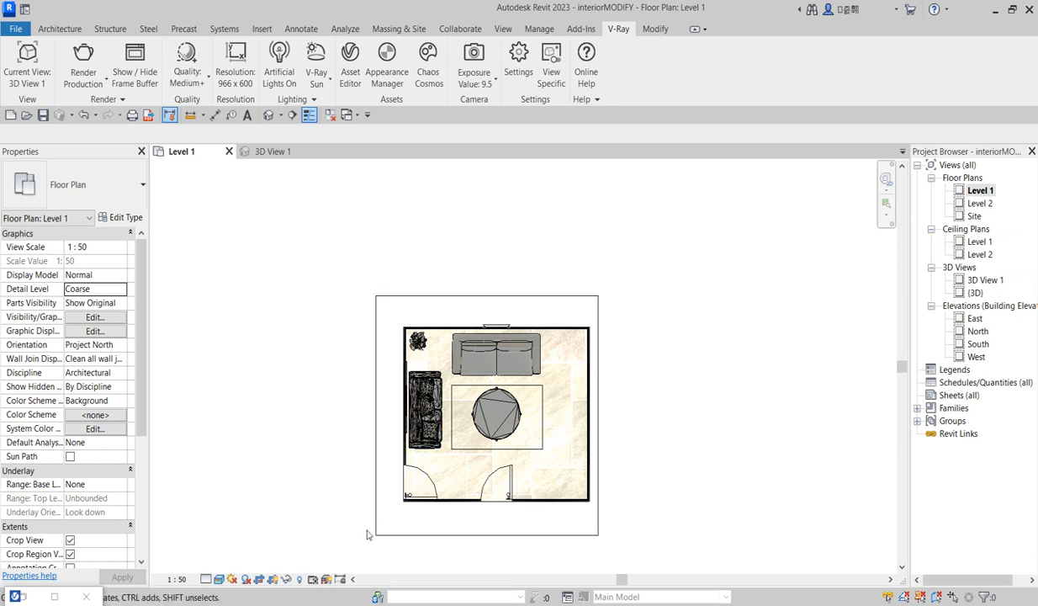
# Switch the Level 1 floor plan to the Wireframe visual style
pyautogui.scroll(1, 419, 453)
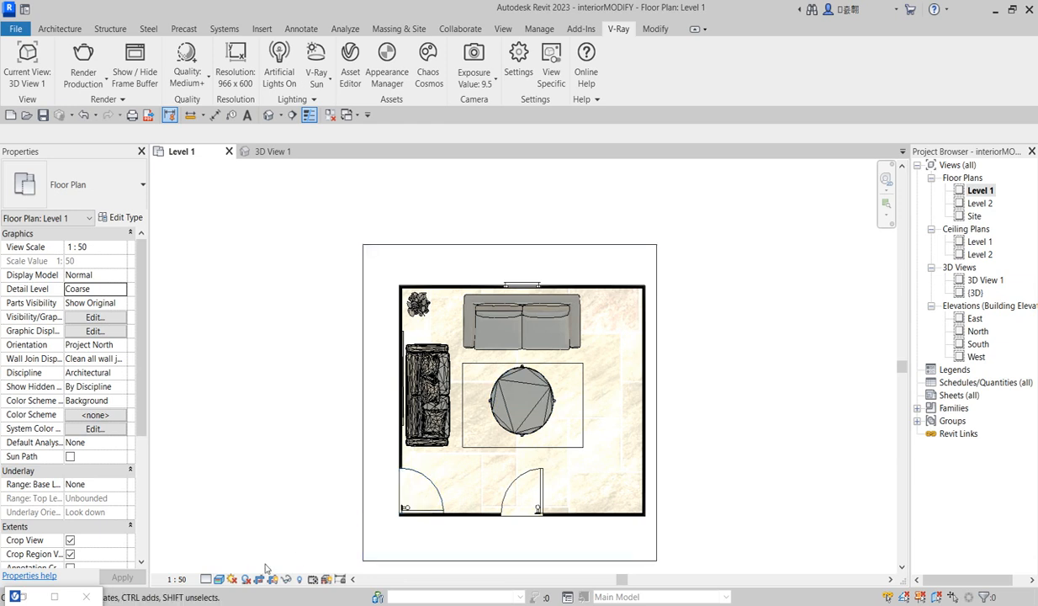
pyautogui.click(219, 580)
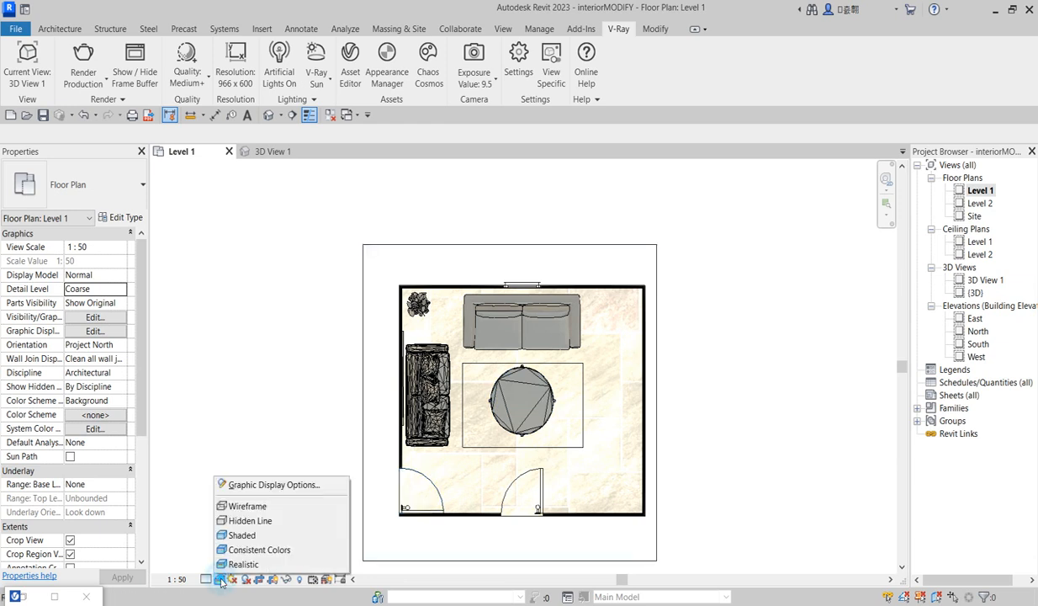
pyautogui.click(243, 505)
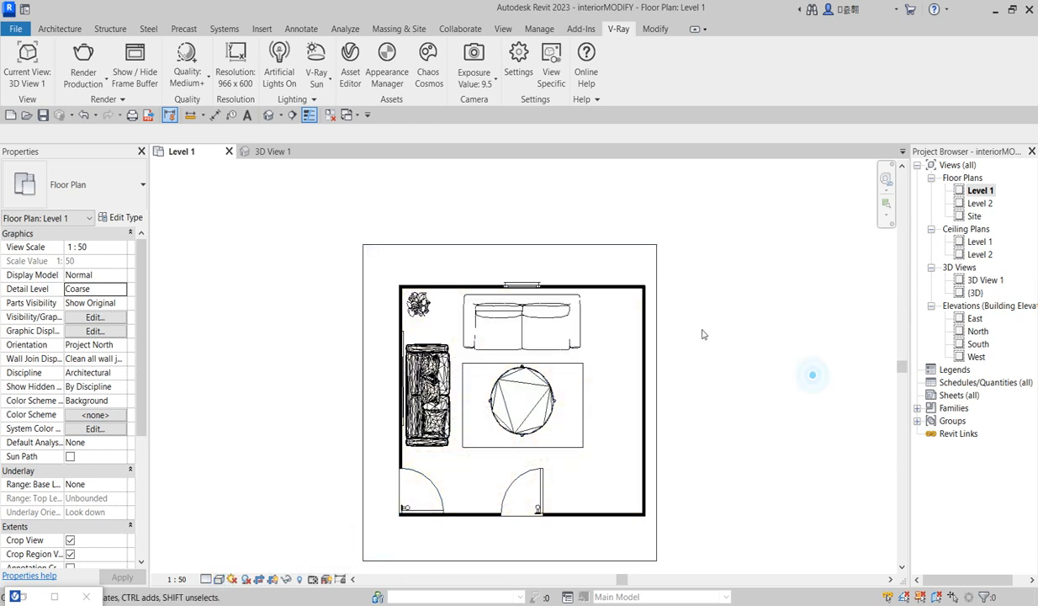
pyautogui.scroll(1, 627, 518)
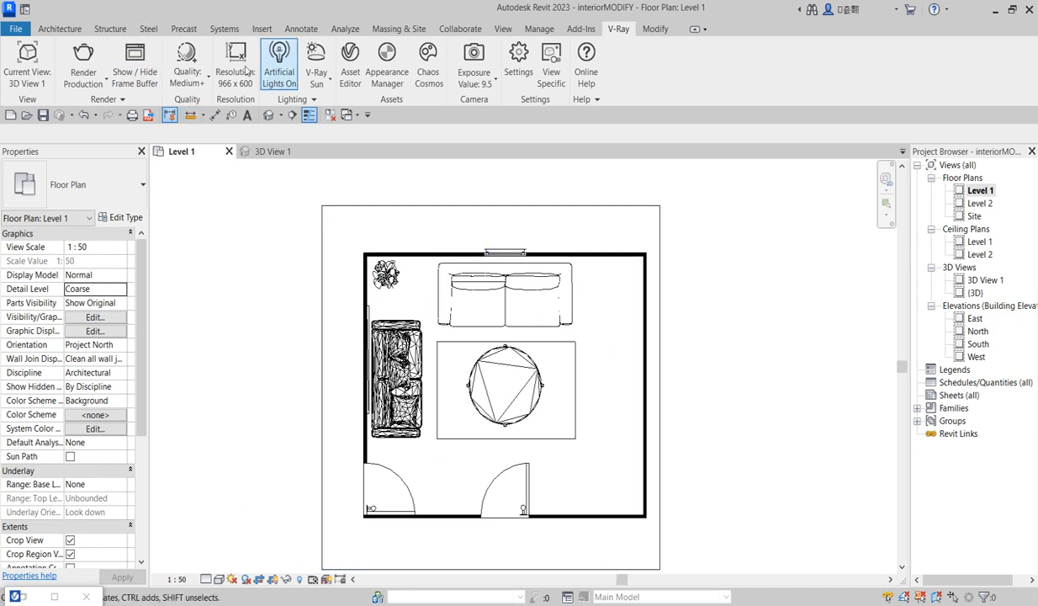
# Add an aligned dimension between the room's left and right walls, placed above the window wall
pyautogui.click(64, 30)
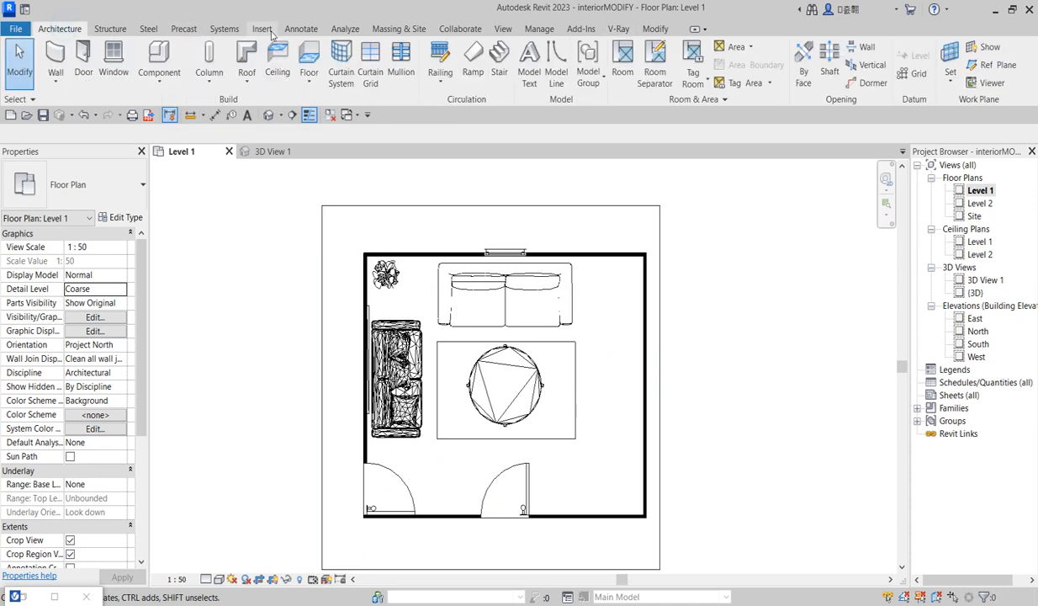
pyautogui.click(658, 29)
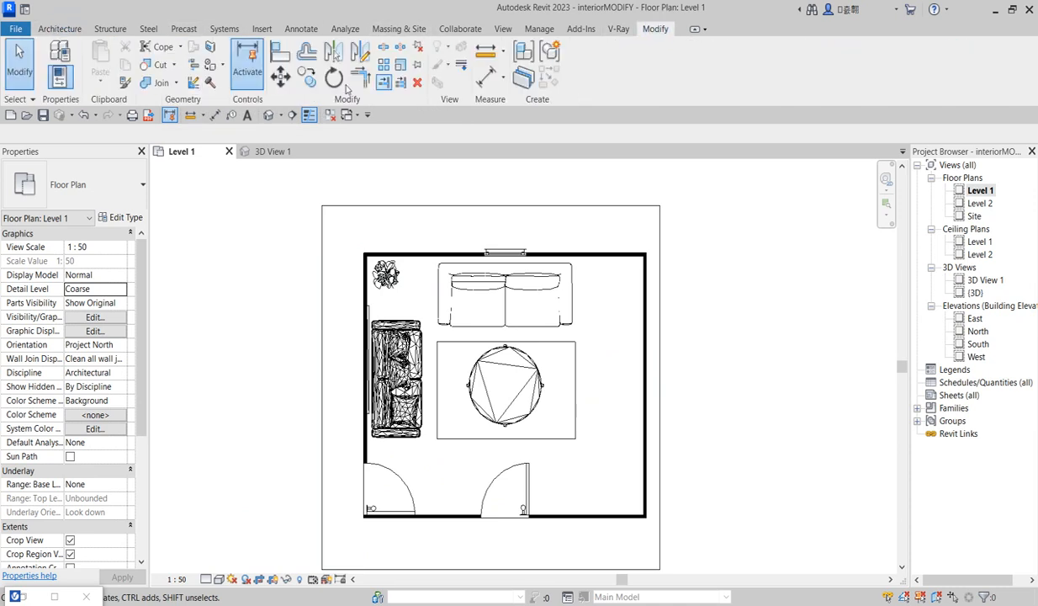
pyautogui.click(486, 78)
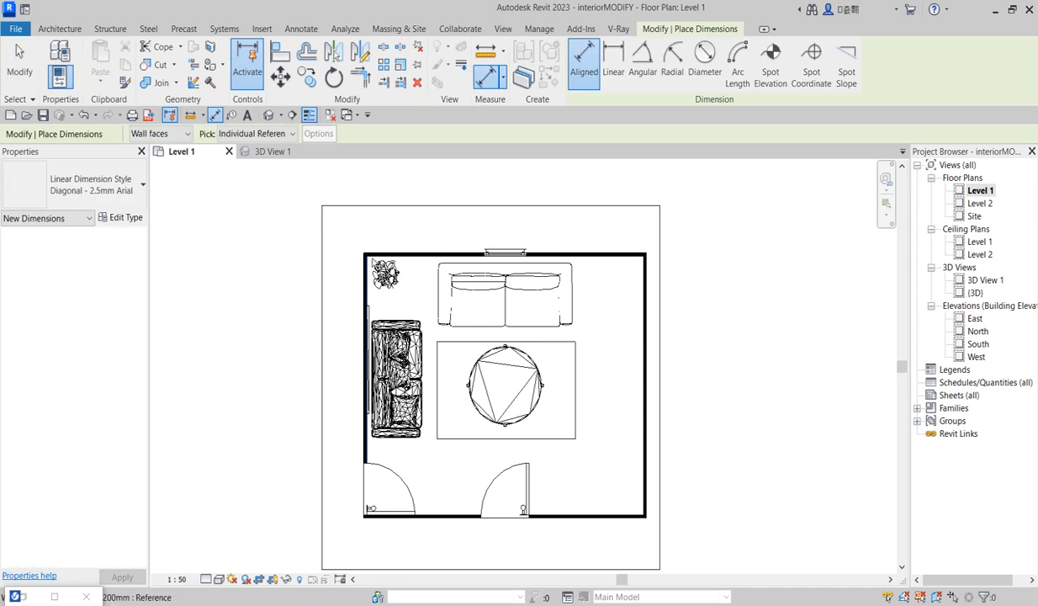
pyautogui.scroll(2, 368, 280)
pyautogui.scroll(4, 368, 280)
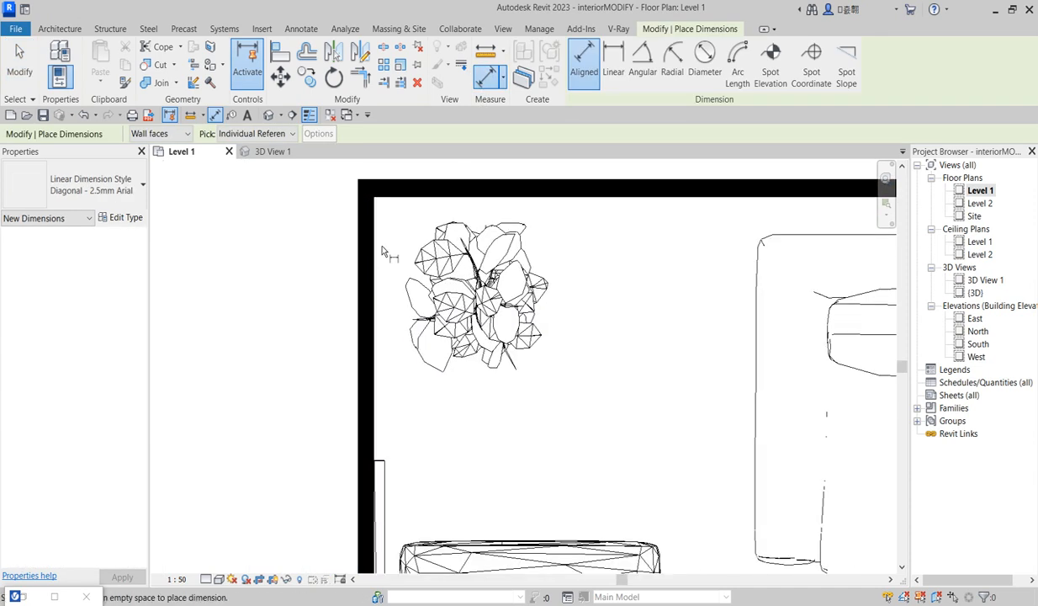
pyautogui.scroll(-5, 374, 269)
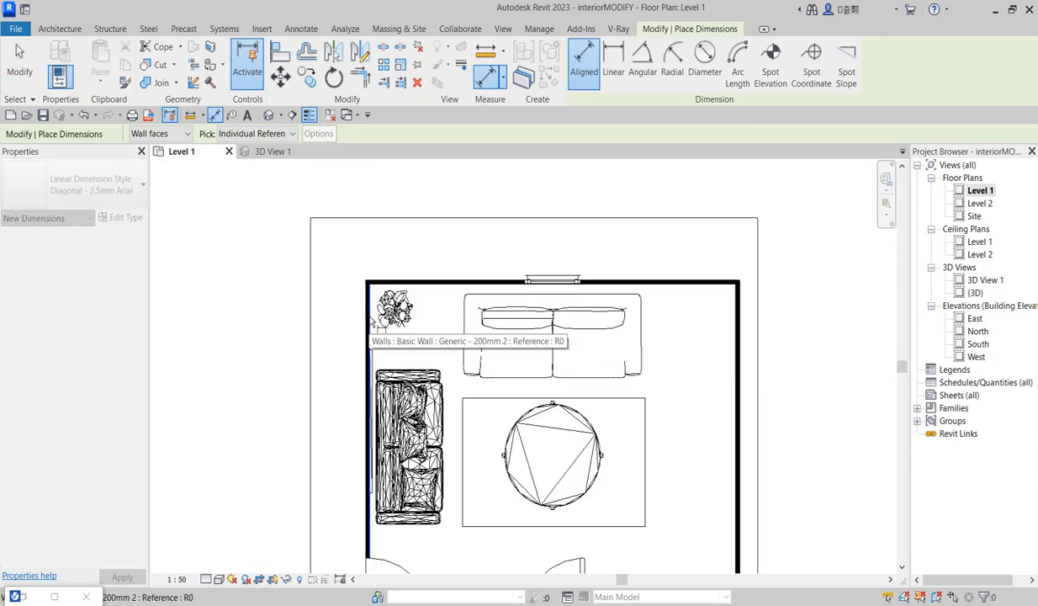
pyautogui.scroll(4, 644, 307)
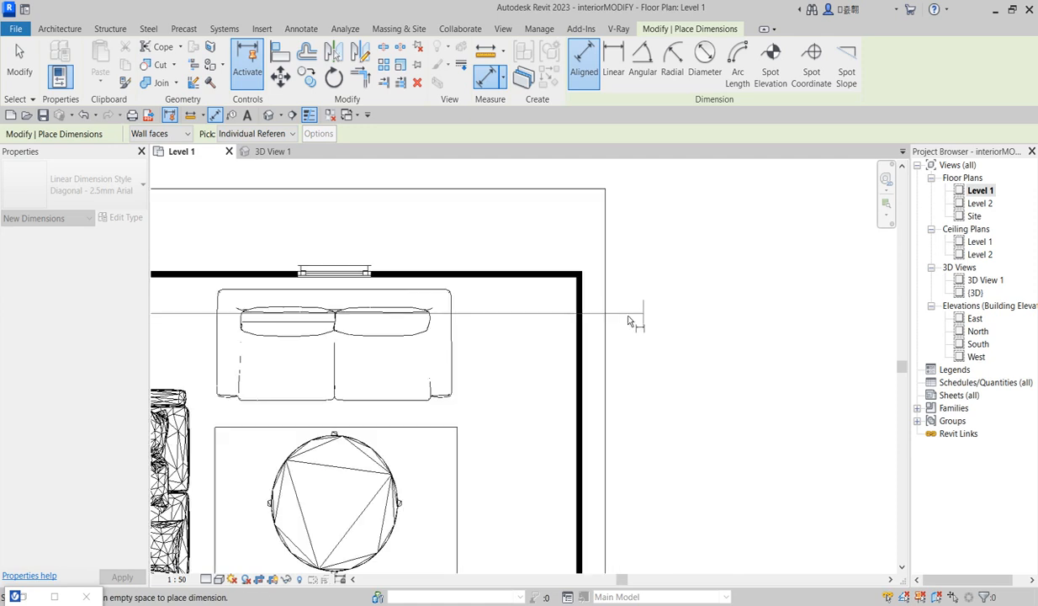
pyautogui.click(581, 332)
pyautogui.click(387, 226)
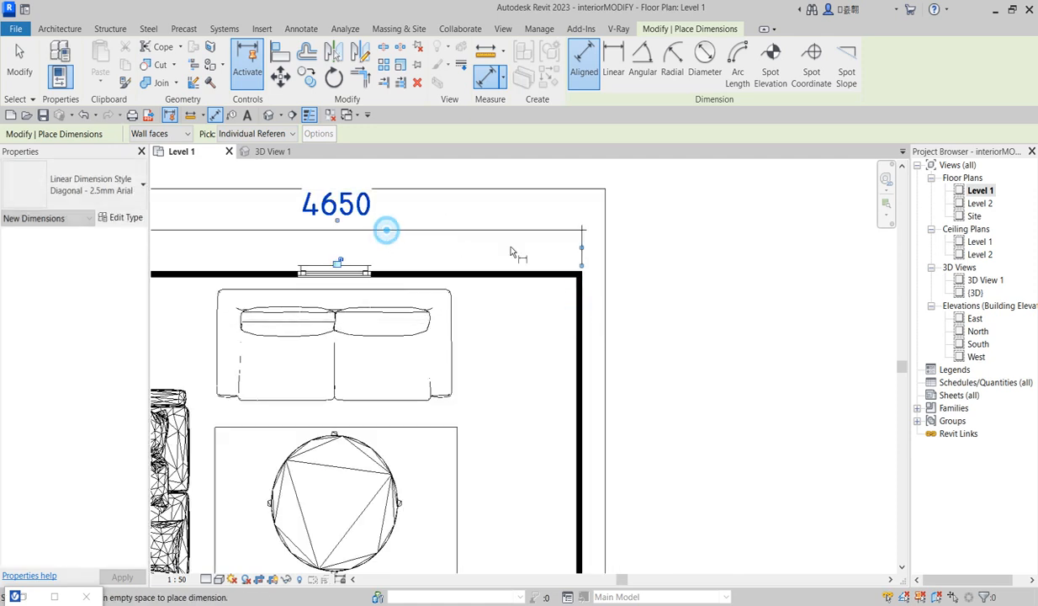
# Add an aligned dimension between the window wall and the door wall, placed outside the right wall
pyautogui.scroll(-5, 529, 268)
pyautogui.scroll(4, 528, 268)
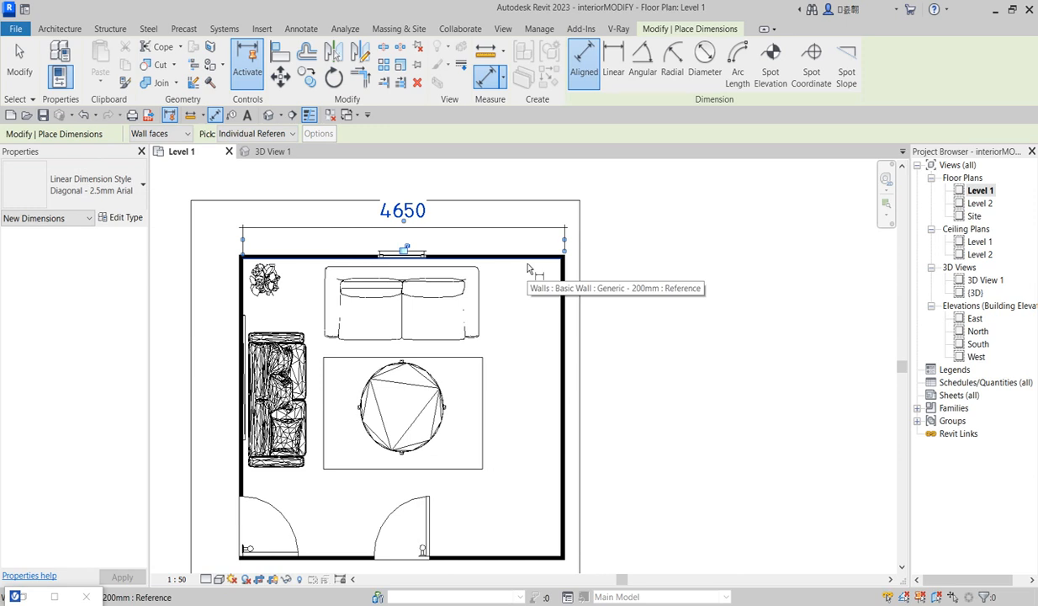
pyautogui.click(533, 260)
pyautogui.click(528, 553)
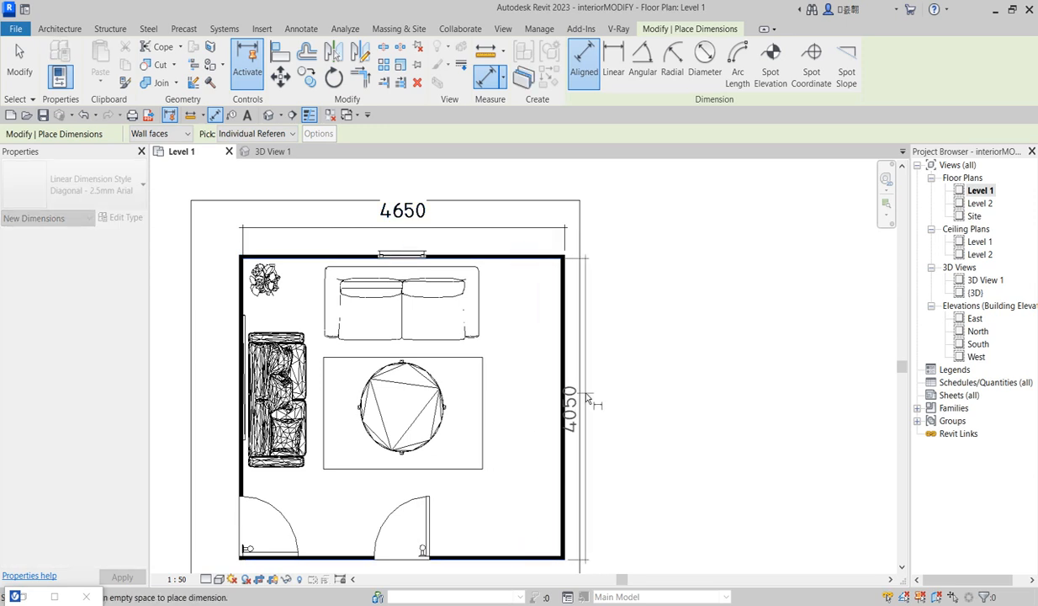
pyautogui.click(592, 396)
pyautogui.scroll(-3, 648, 370)
pyautogui.scroll(3, 517, 446)
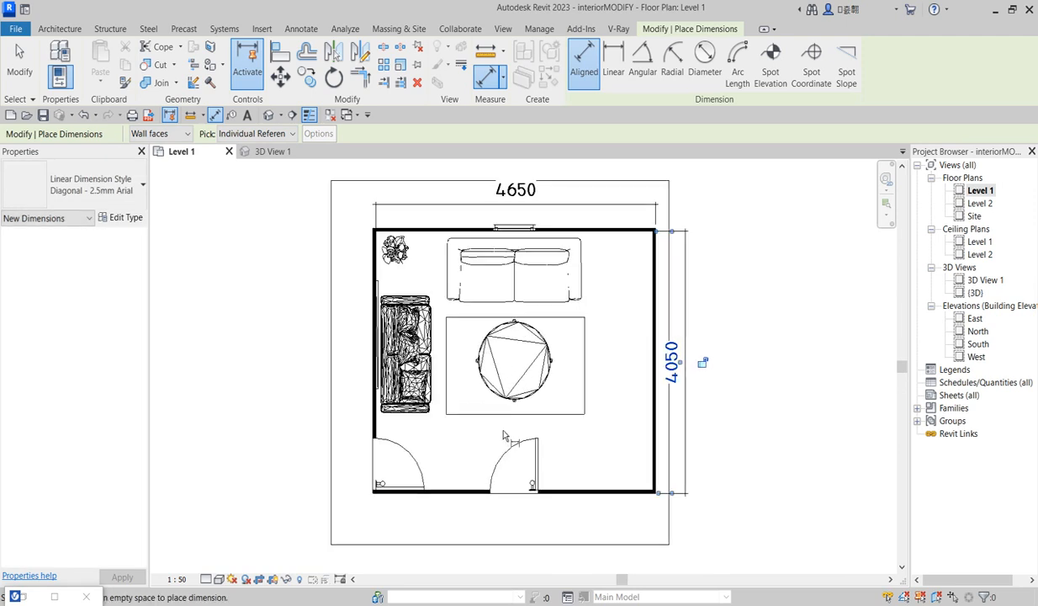
# Add a second aligned dimension across the room's width between the side walls, placed below the door wall
pyautogui.scroll(2, 551, 425)
pyautogui.scroll(-3, 555, 421)
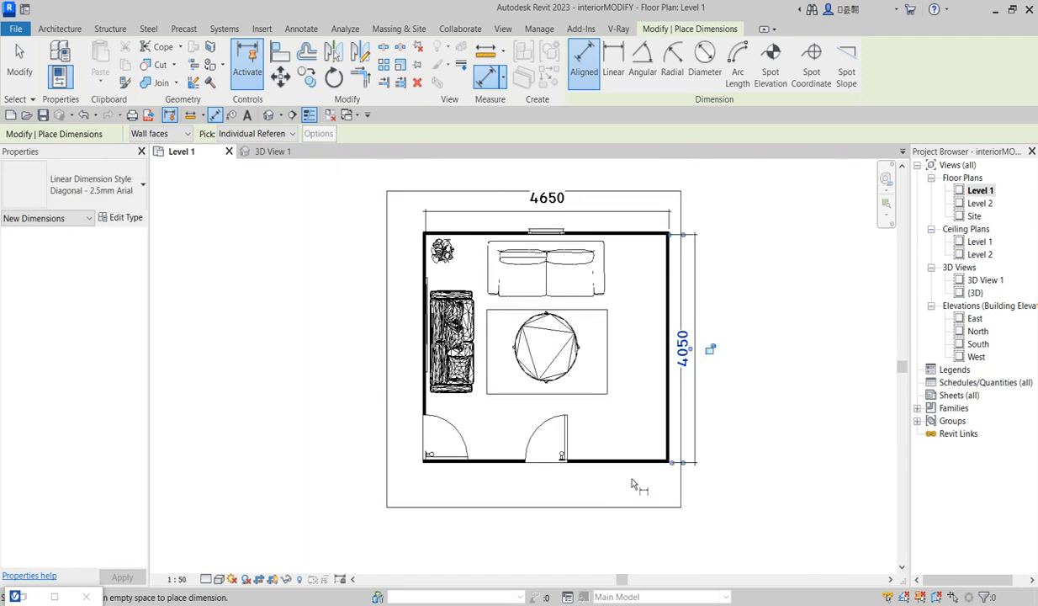
pyautogui.scroll(1, 673, 459)
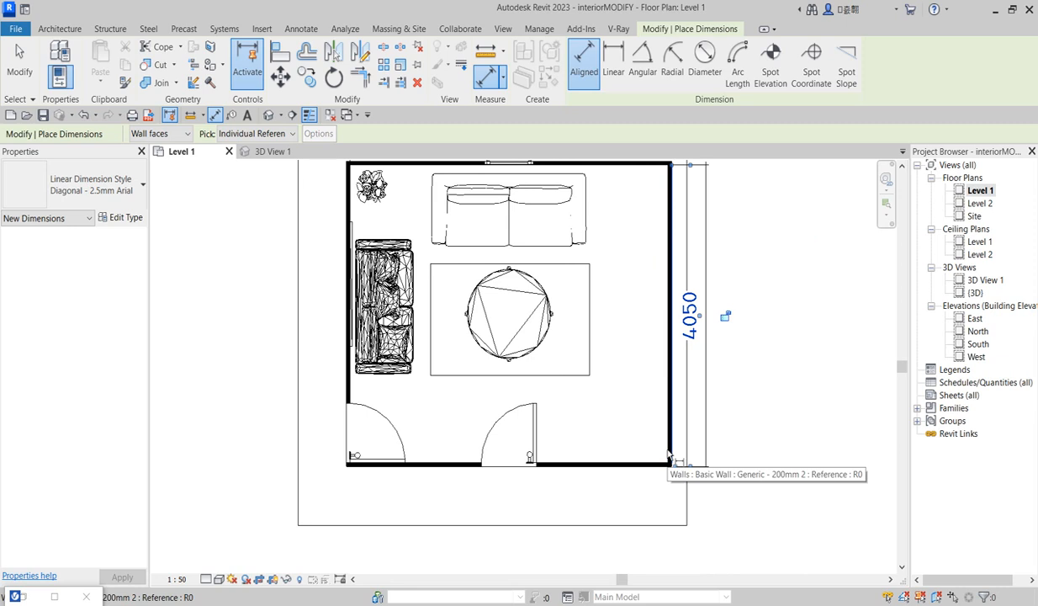
pyautogui.click(671, 454)
pyautogui.click(350, 392)
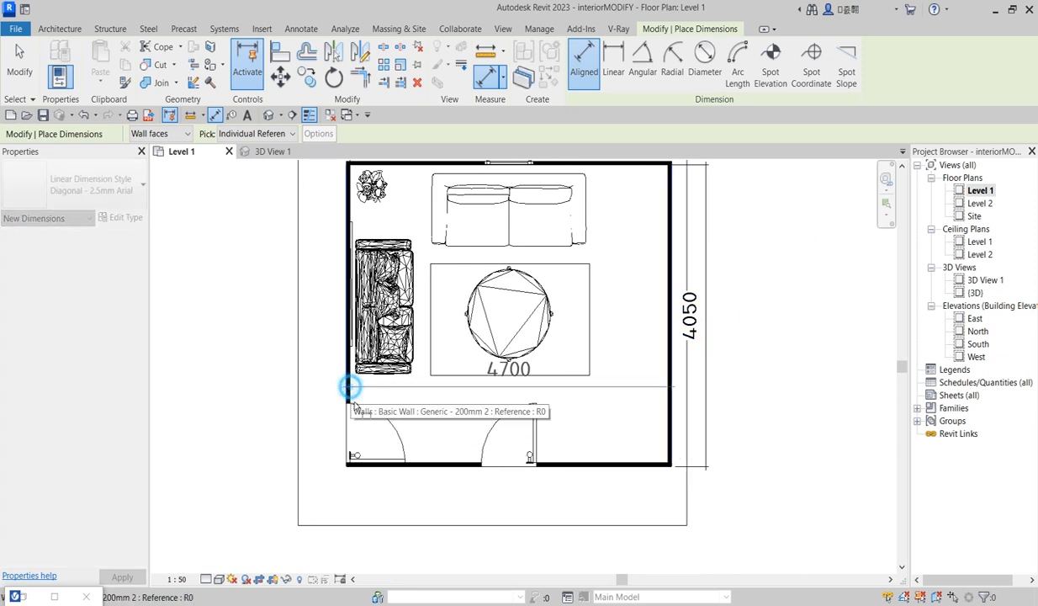
pyautogui.scroll(-2, 450, 559)
pyautogui.scroll(1, 450, 501)
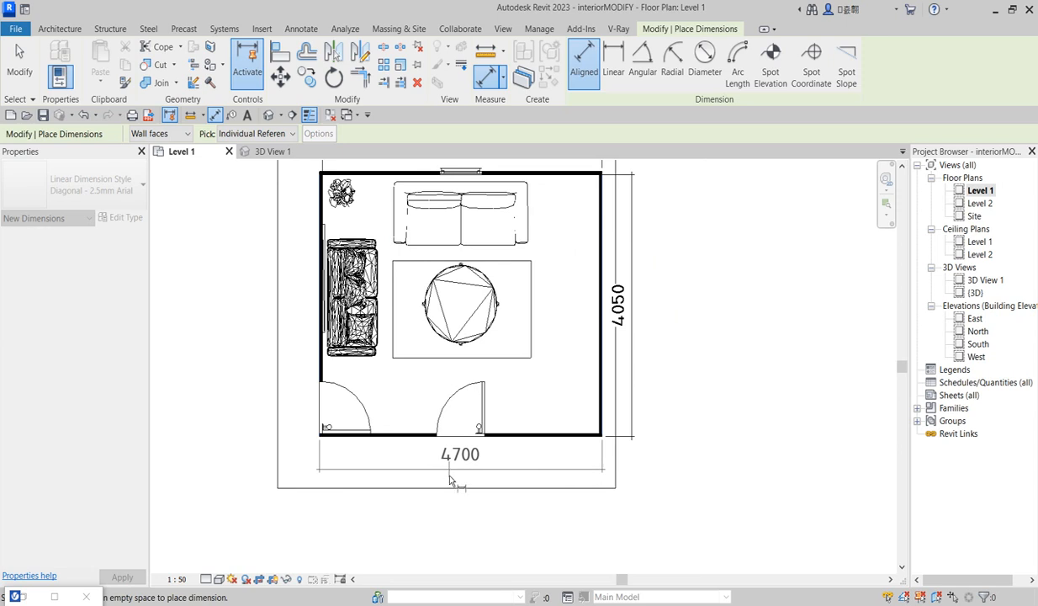
pyautogui.scroll(-1, 451, 479)
pyautogui.click(450, 478)
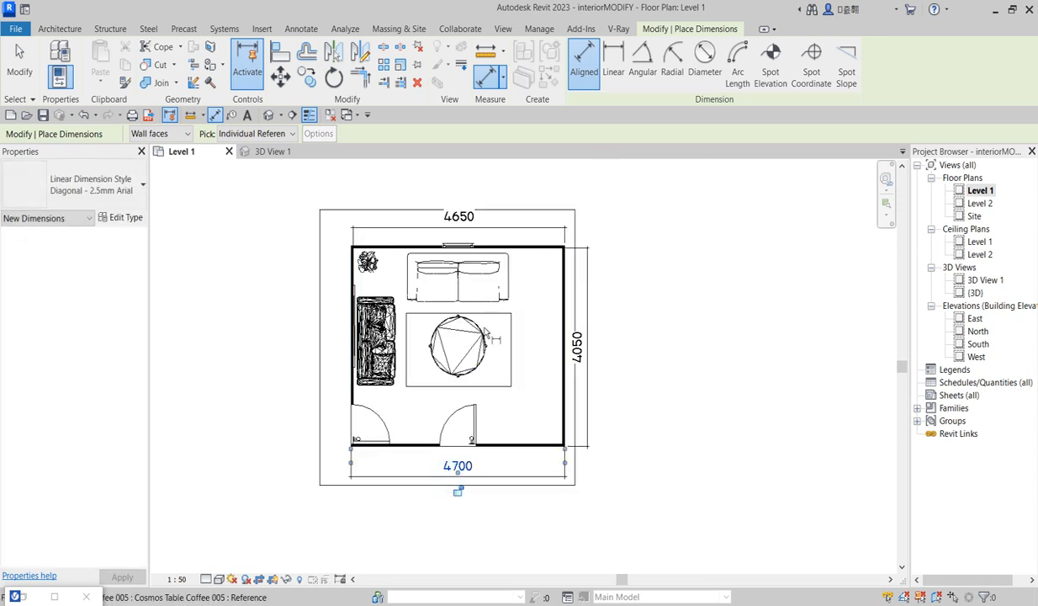
# Add a second aligned dimension across the room's depth between the window and door walls, placed outside the left wall
pyautogui.scroll(1, 532, 244)
pyautogui.click(534, 249)
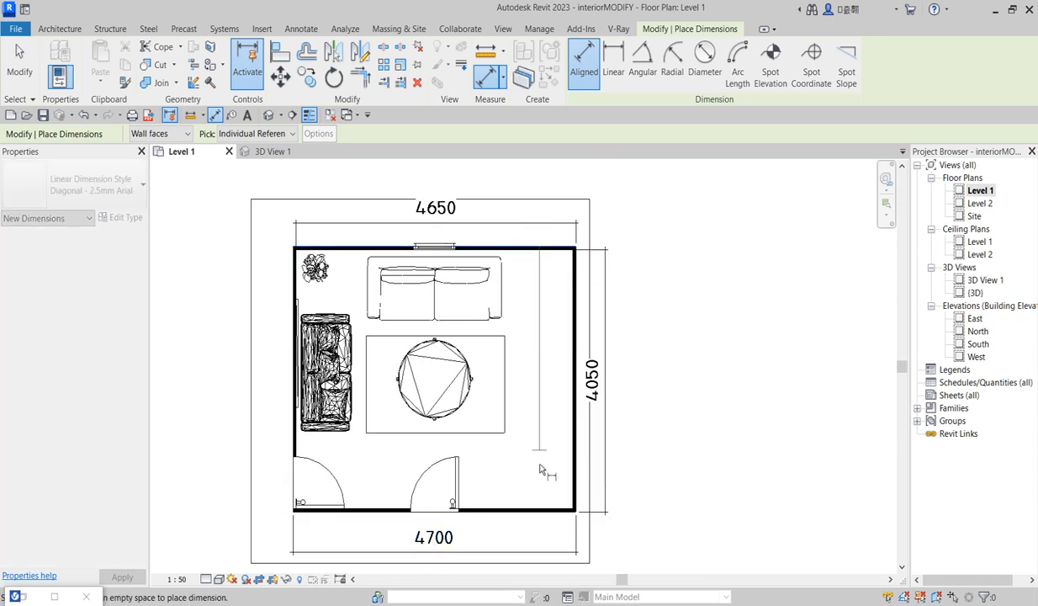
pyautogui.click(537, 508)
pyautogui.click(258, 418)
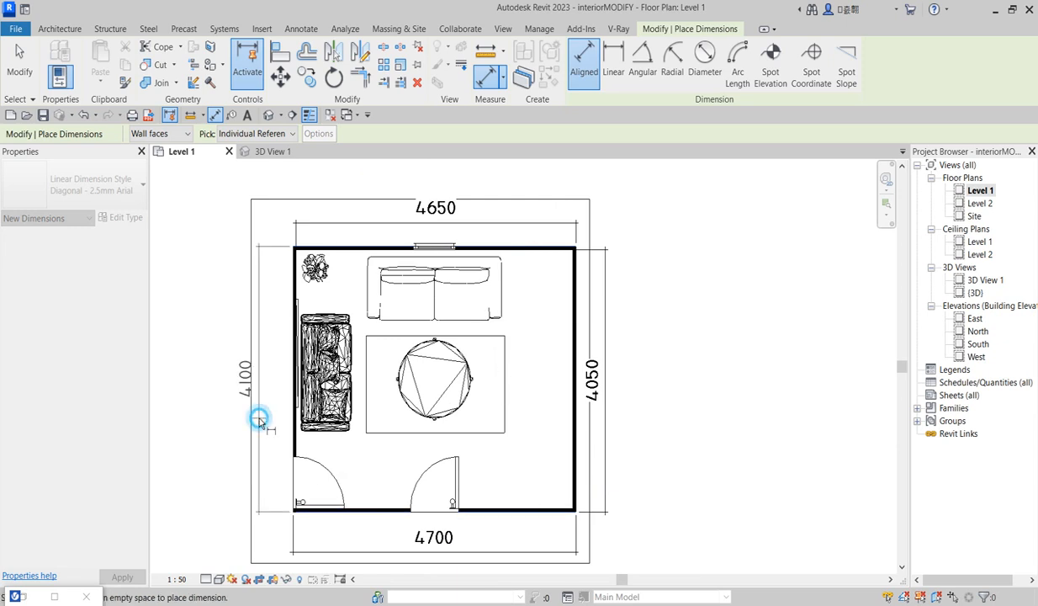
pyautogui.scroll(-1, 505, 336)
# Dimension the short side of the rectangular floor under the coffee table, placed to the floor's right
pyautogui.scroll(3, 519, 313)
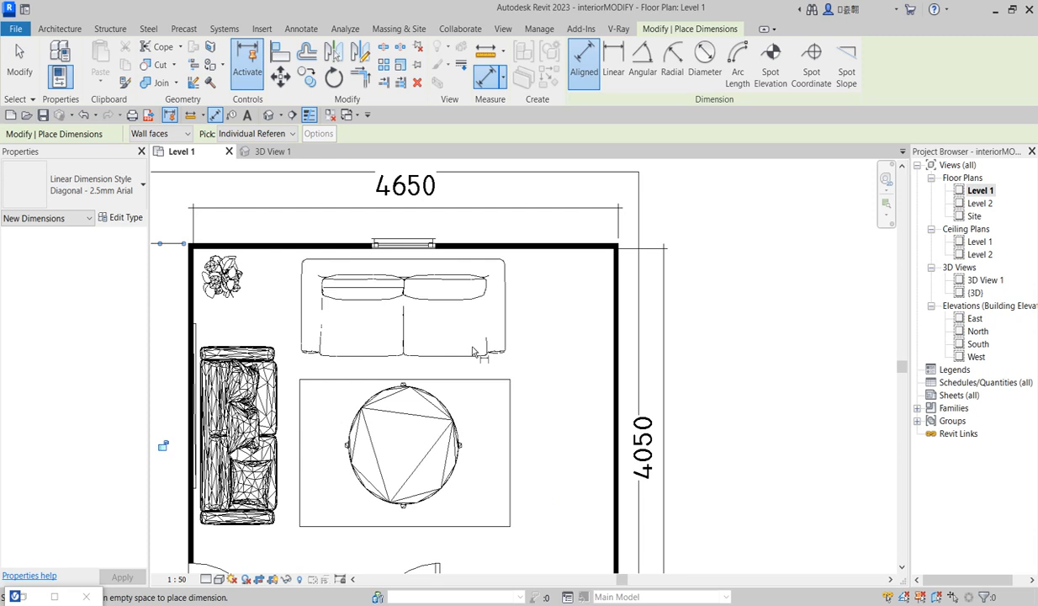
pyautogui.scroll(-1, 473, 352)
pyautogui.scroll(1, 492, 373)
pyautogui.click(493, 371)
pyautogui.click(483, 482)
pyautogui.click(539, 446)
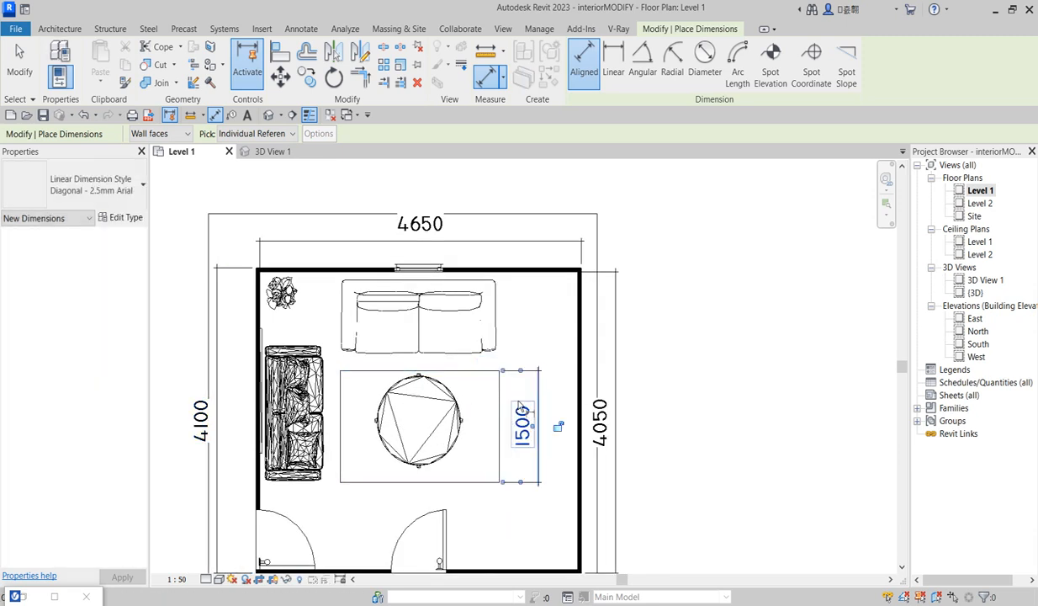
# Dimension the long side of the rectangular floor under the coffee table, placed below it, and end dimensioning
pyautogui.click(340, 423)
pyautogui.scroll(2, 400, 376)
pyautogui.scroll(-2, 400, 376)
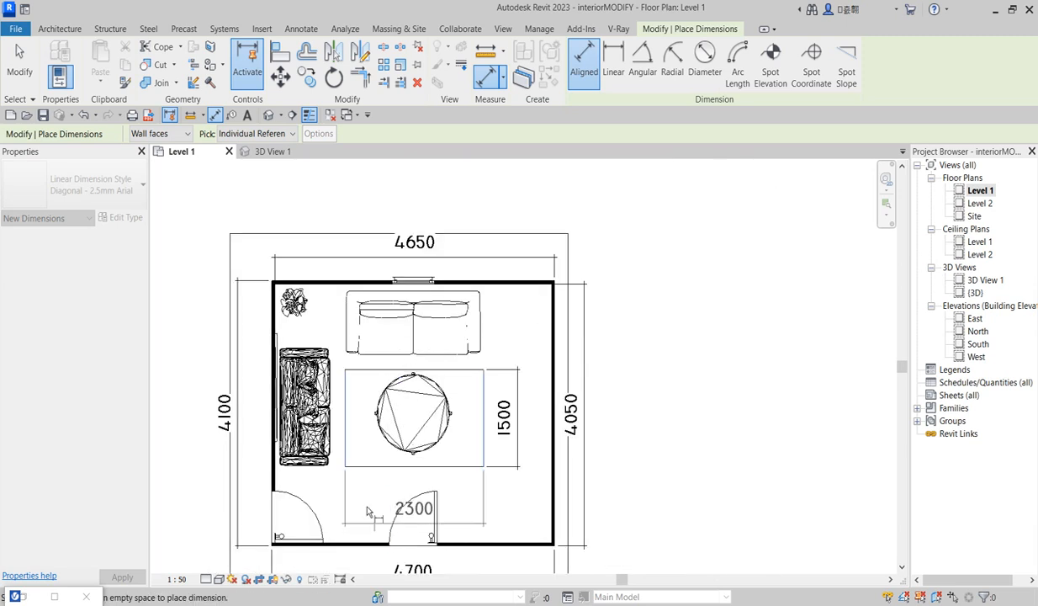
pyautogui.scroll(1, 364, 491)
pyautogui.click(348, 495)
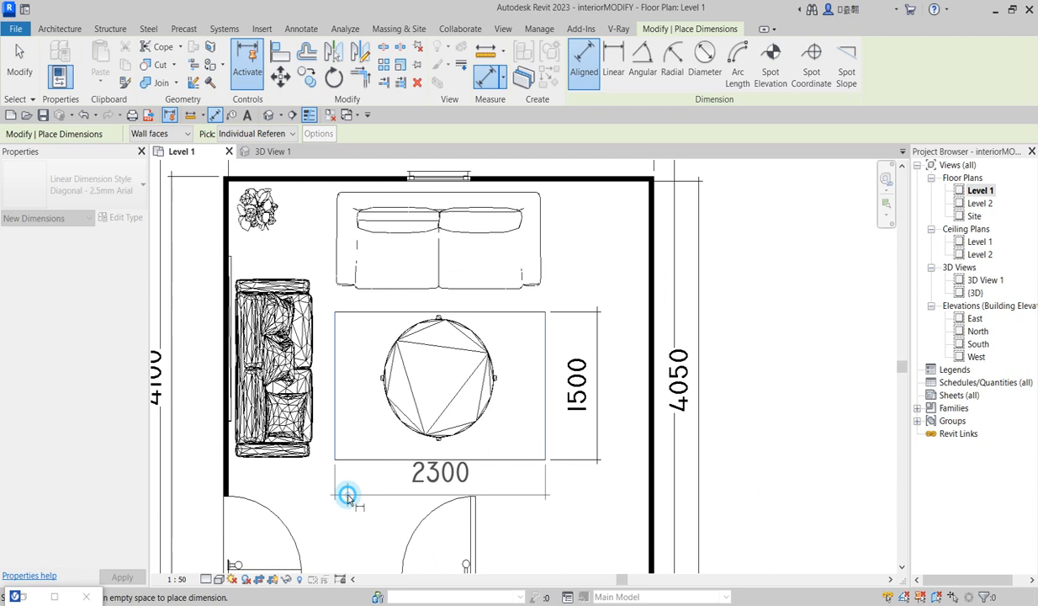
pyautogui.scroll(-2, 343, 492)
pyautogui.rightClick(686, 342)
pyautogui.click(713, 350)
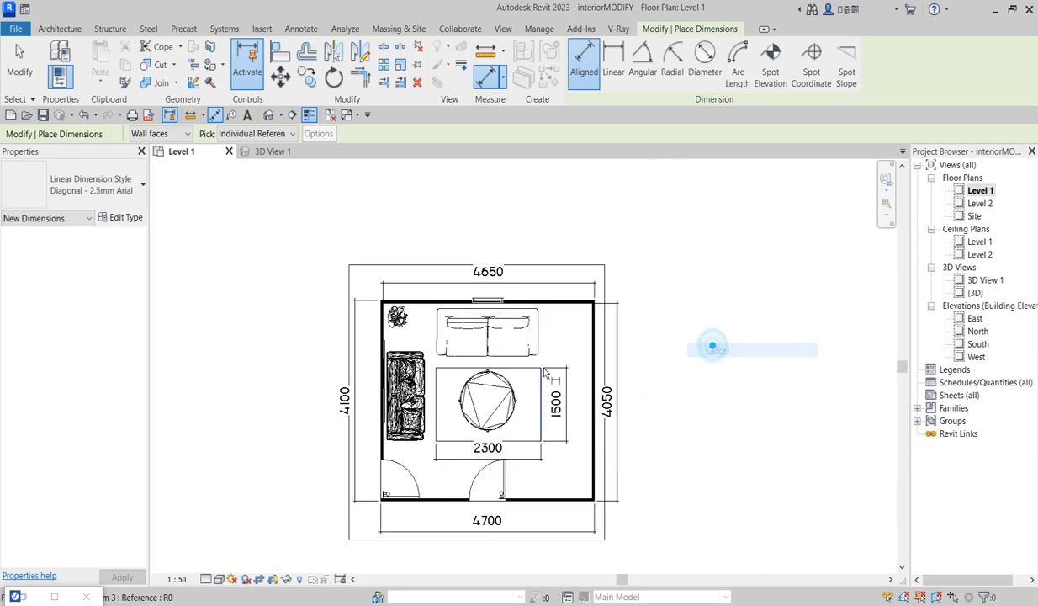
pyautogui.scroll(1, 594, 347)
pyautogui.rightClick(590, 342)
pyautogui.click(618, 348)
pyautogui.scroll(-2, 561, 314)
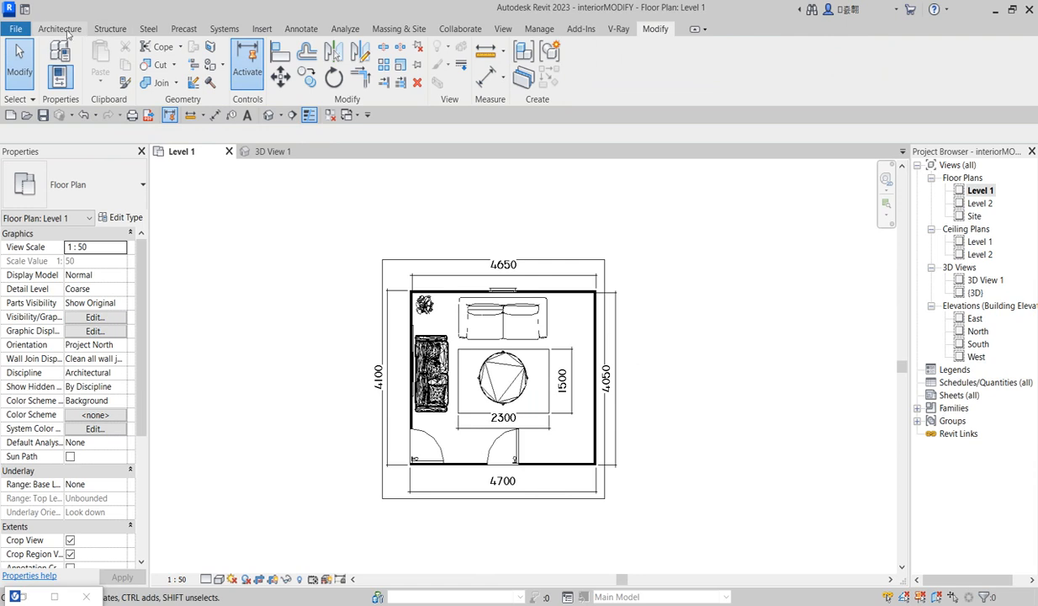
# Draw a narrow detail-line rectangle about 100 by 1400 mm in Thin Lines along the inside of the right wall
pyautogui.scroll(1, 588, 390)
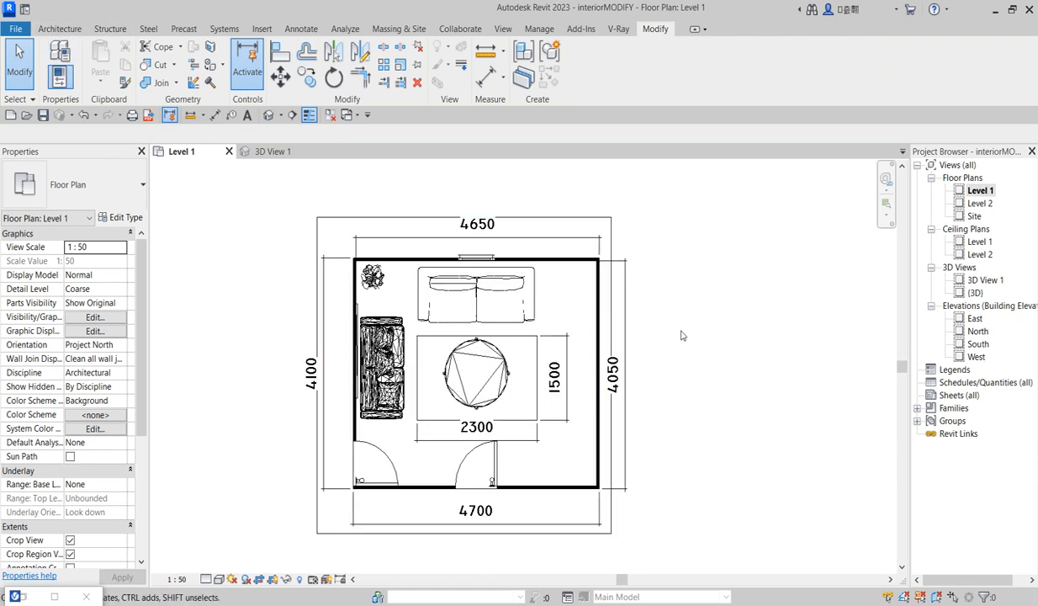
pyautogui.scroll(3, 592, 362)
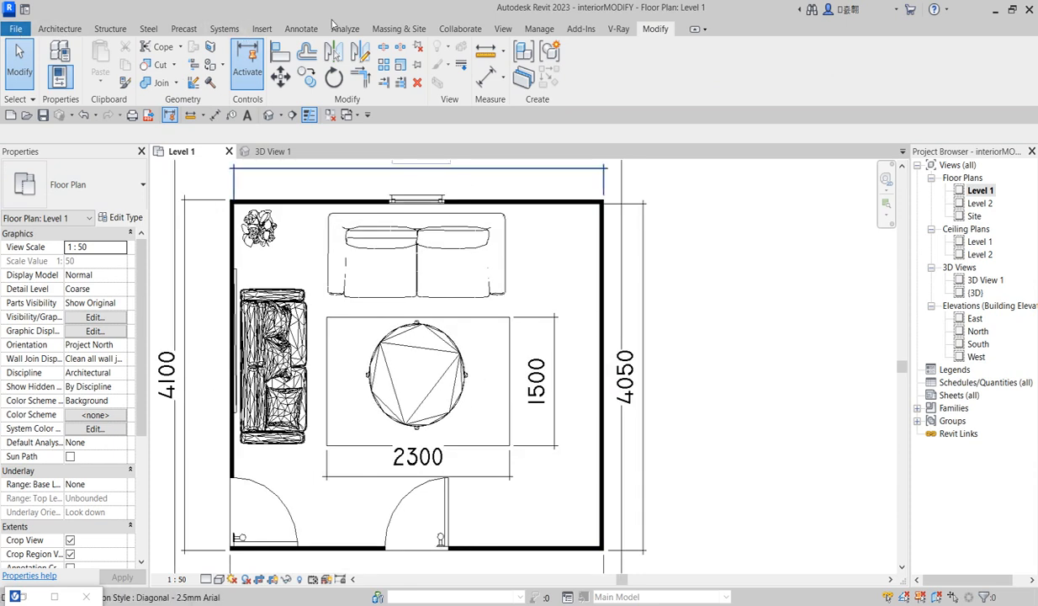
pyautogui.click(292, 30)
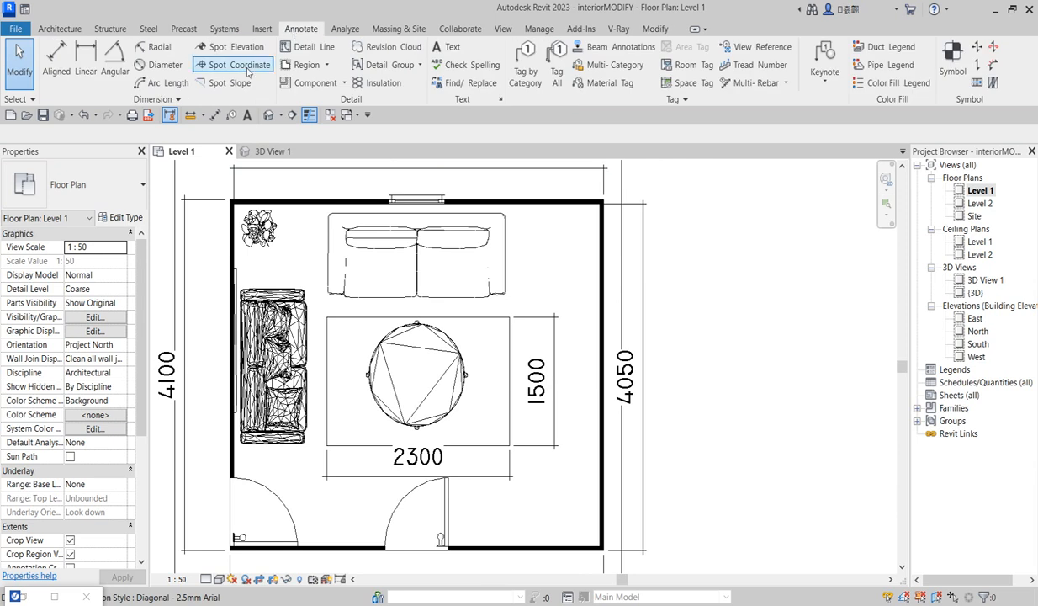
pyautogui.click(325, 52)
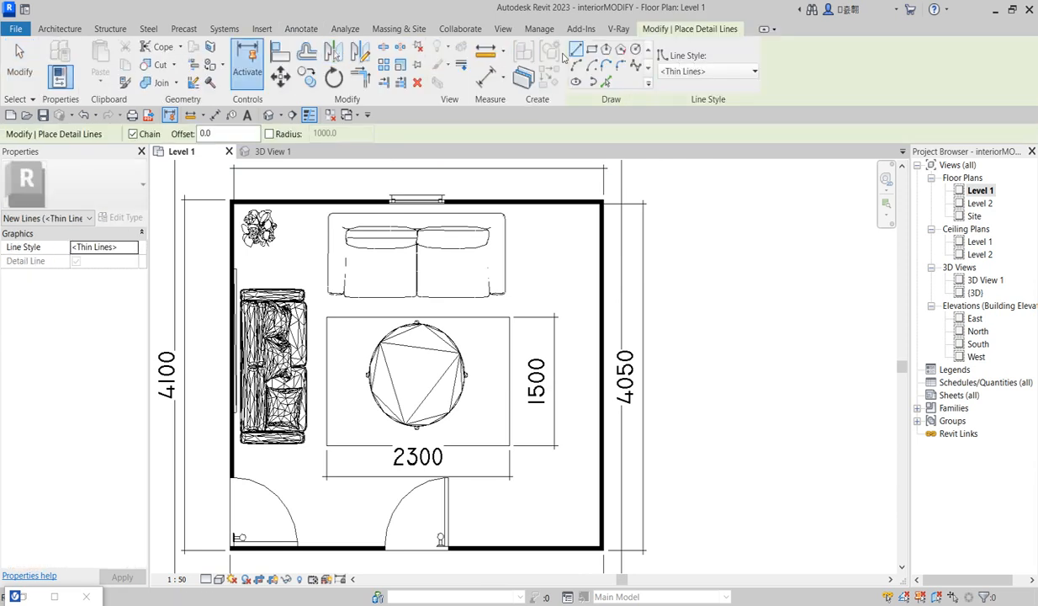
pyautogui.click(591, 49)
pyautogui.scroll(1, 599, 335)
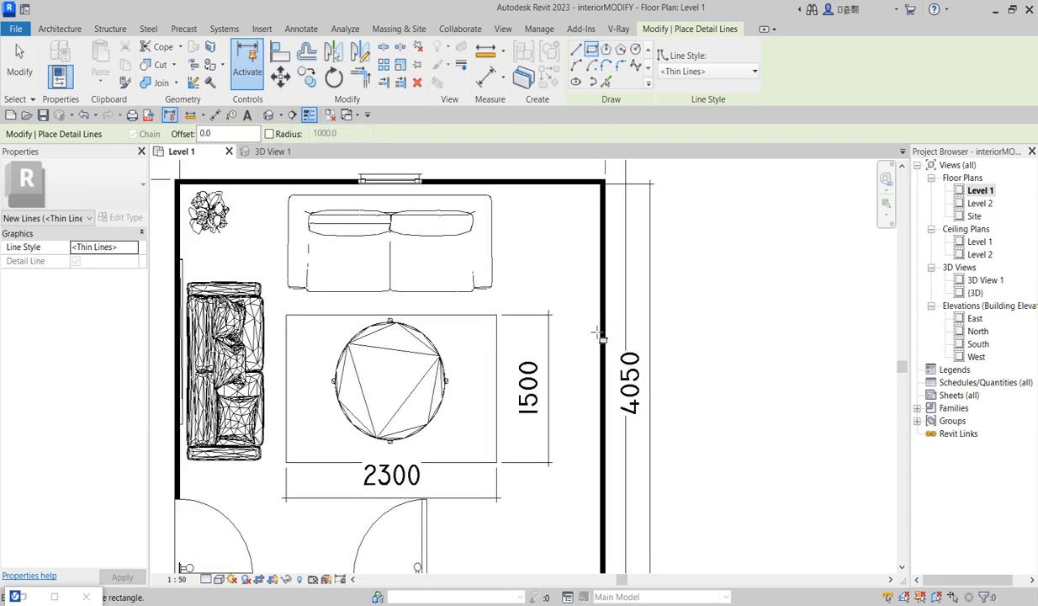
pyautogui.click(593, 322)
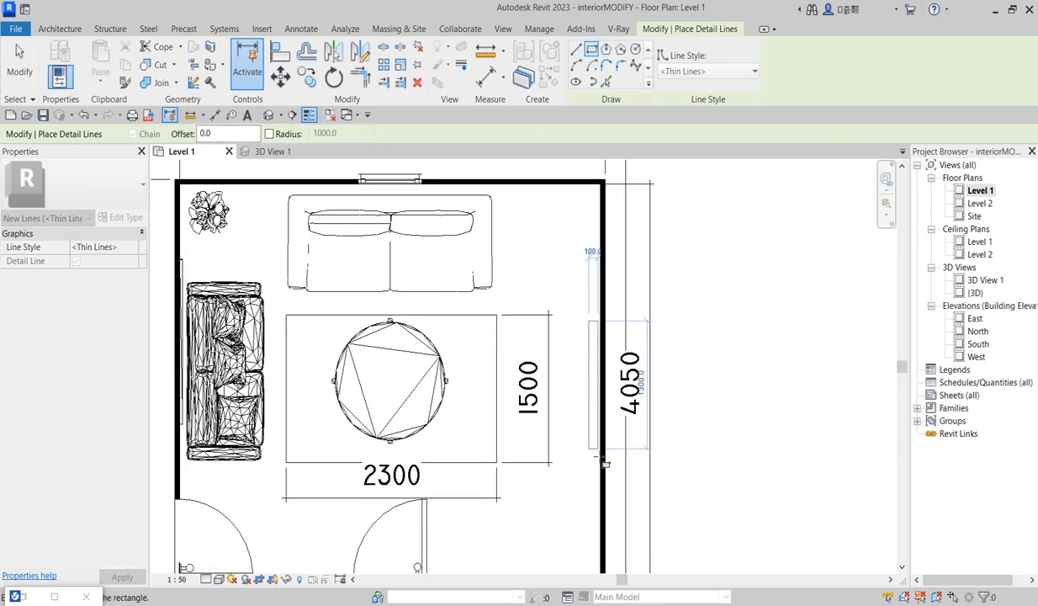
pyautogui.click(603, 465)
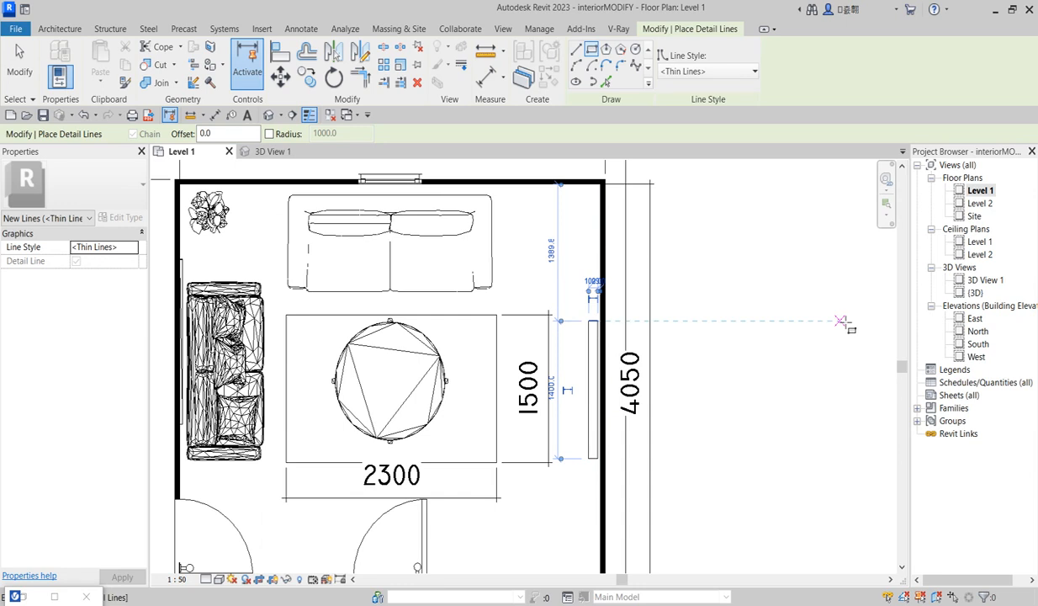
pyautogui.scroll(1, 599, 329)
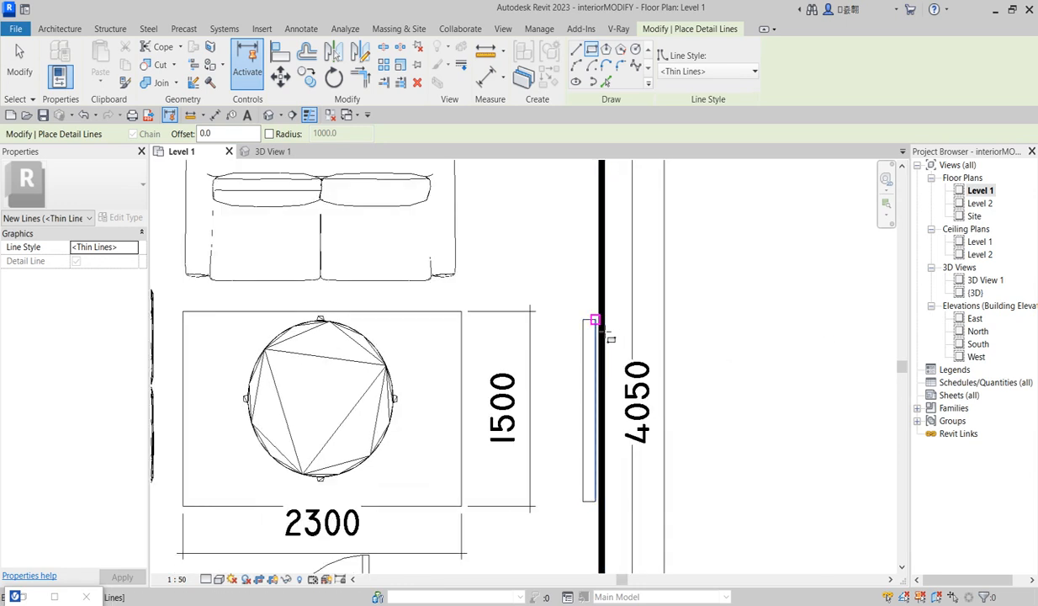
# Draw a larger detail-line rectangle against the right wall around the narrow one, about 191 mm wider into the room and starting about 291 mm above it
pyautogui.click(600, 327)
pyautogui.press('Escape')
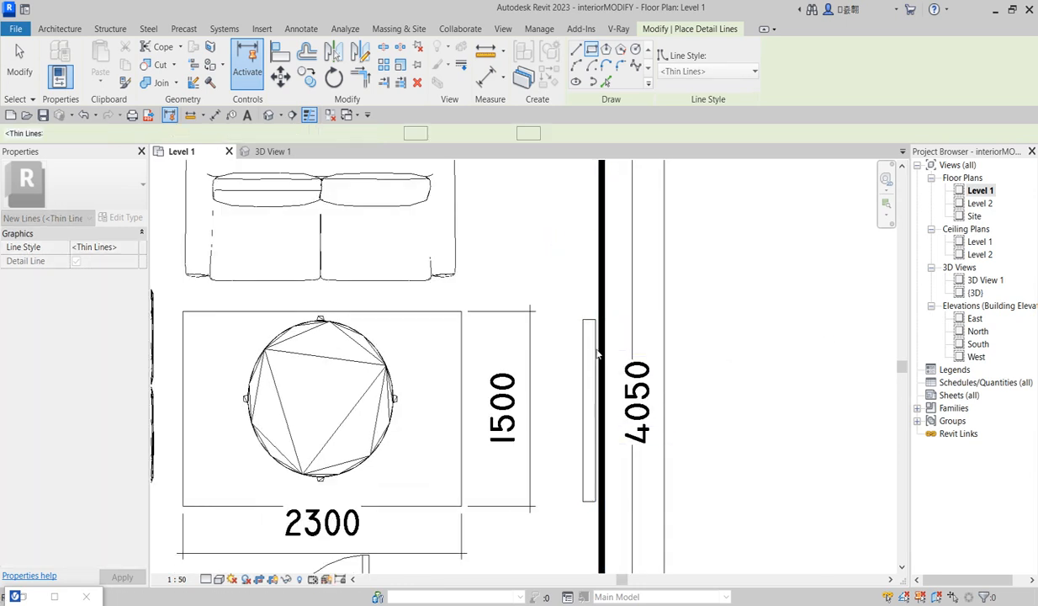
pyautogui.click(596, 281)
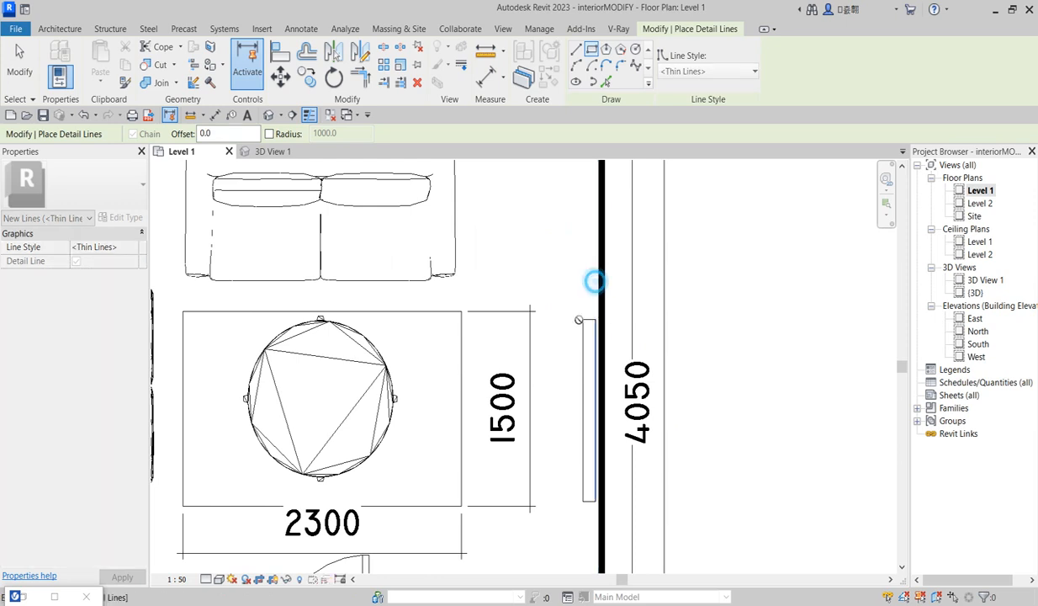
pyautogui.click(564, 535)
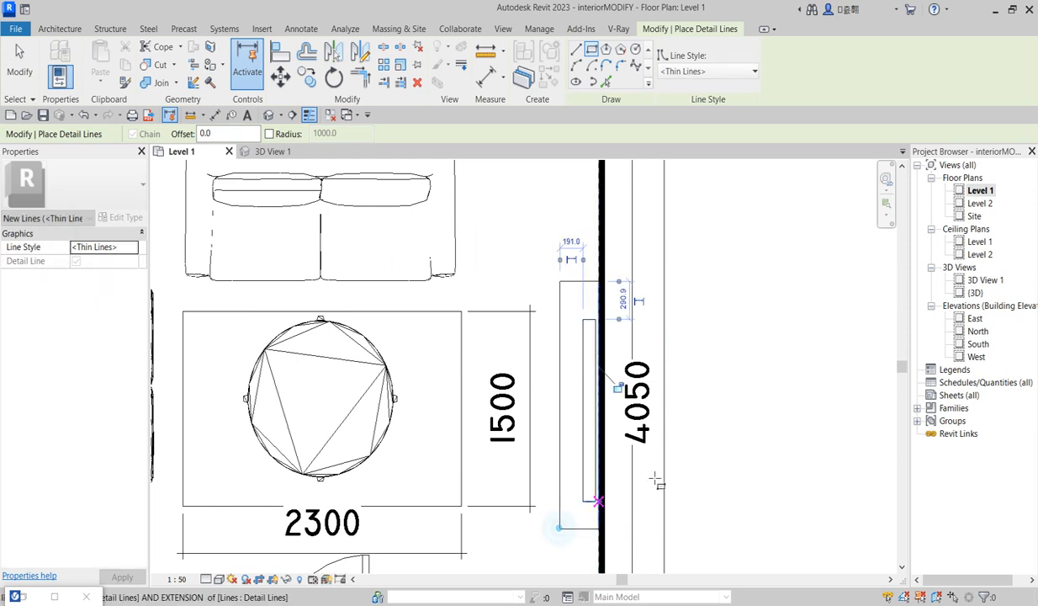
# Draw two small detail-line rectangles, about 100 by 320 mm and 100 by 350 mm, in line inside the larger rectangle, and end line drawing
pyautogui.scroll(2, 556, 378)
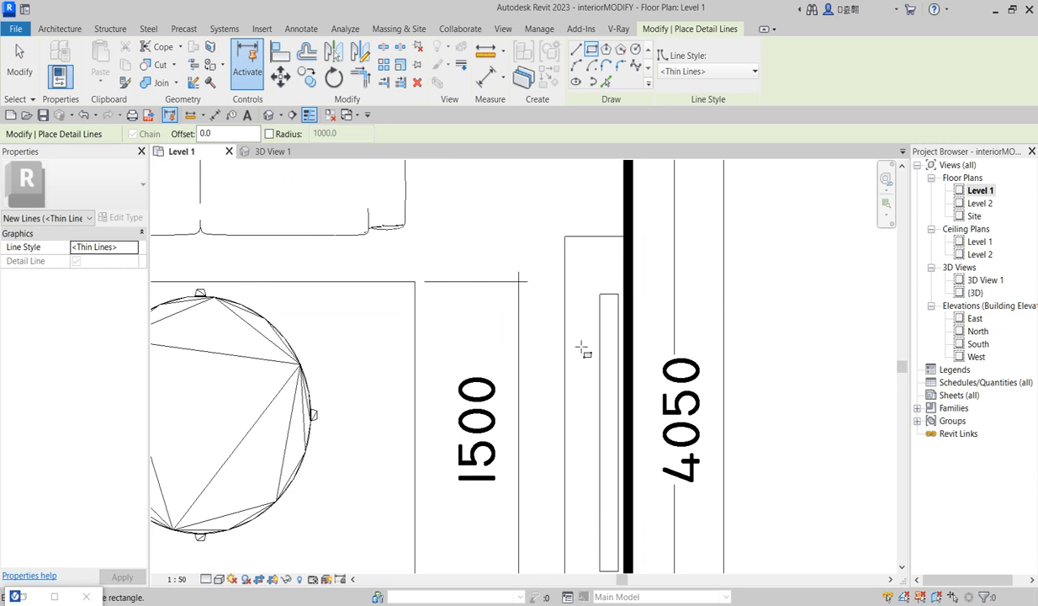
pyautogui.click(573, 340)
pyautogui.click(592, 404)
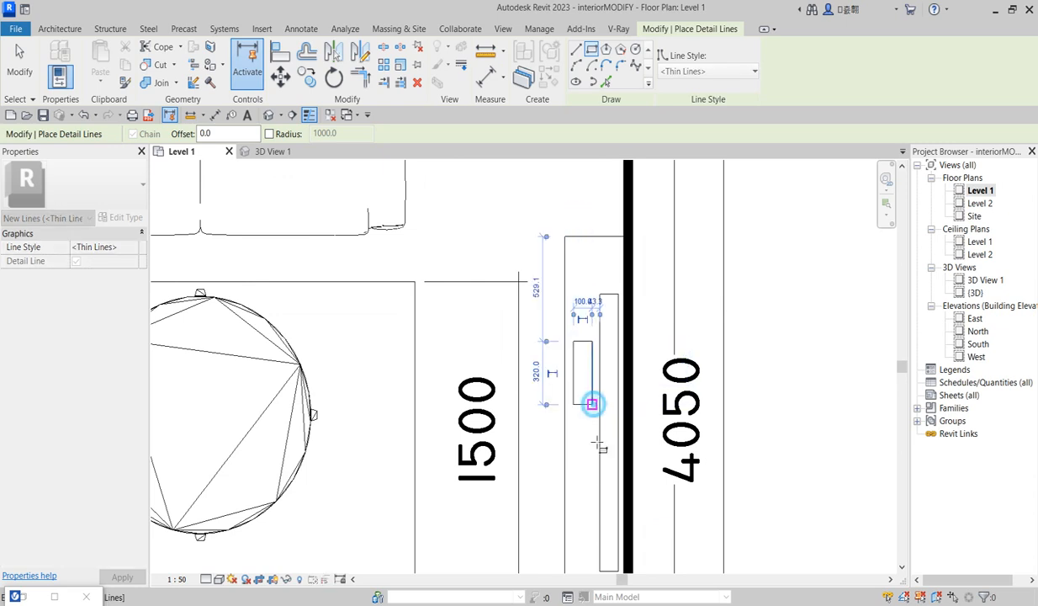
pyautogui.click(573, 483)
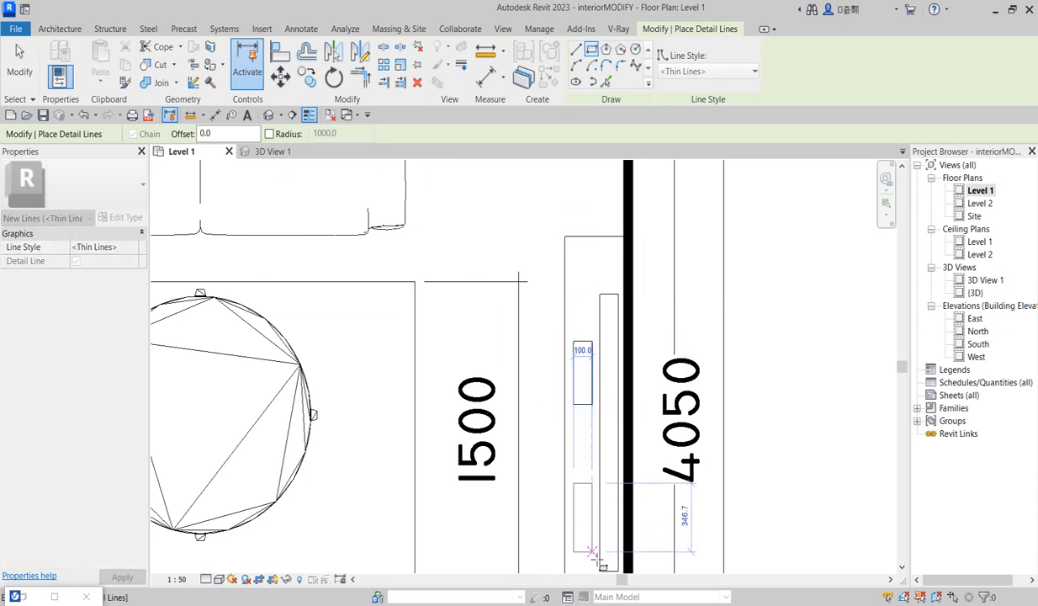
pyautogui.click(591, 554)
pyautogui.scroll(-4, 765, 363)
pyautogui.press('Escape')
pyautogui.press('Escape')
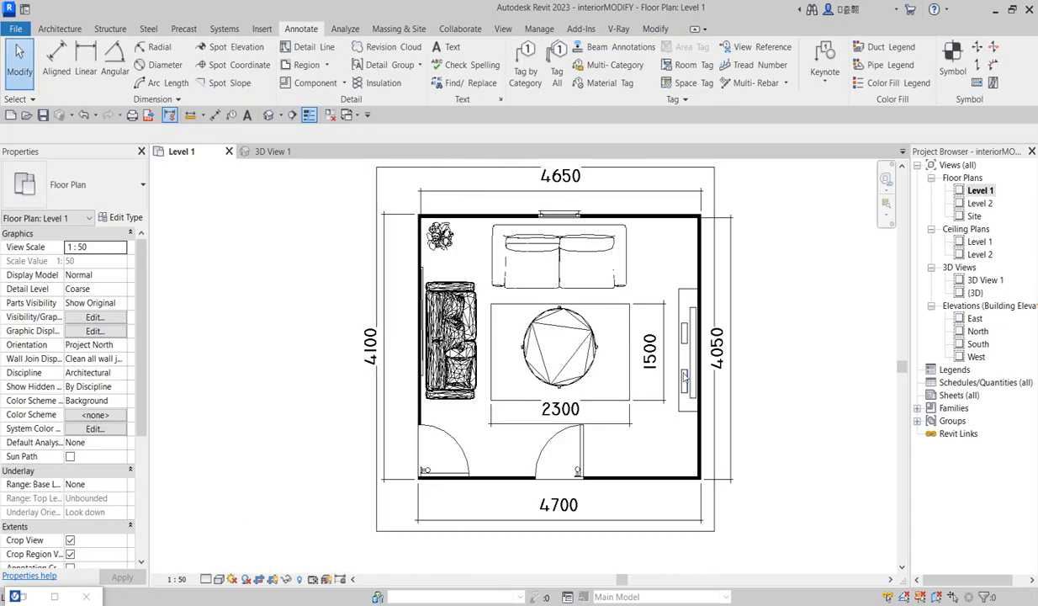
# Examine the whole Level 1 floor plan, including the furniture, detail lines by the right wall and room dimensions
pyautogui.scroll(2, 776, 408)
pyautogui.scroll(-1, 673, 337)
pyautogui.scroll(2, 643, 253)
pyautogui.scroll(-2, 647, 282)
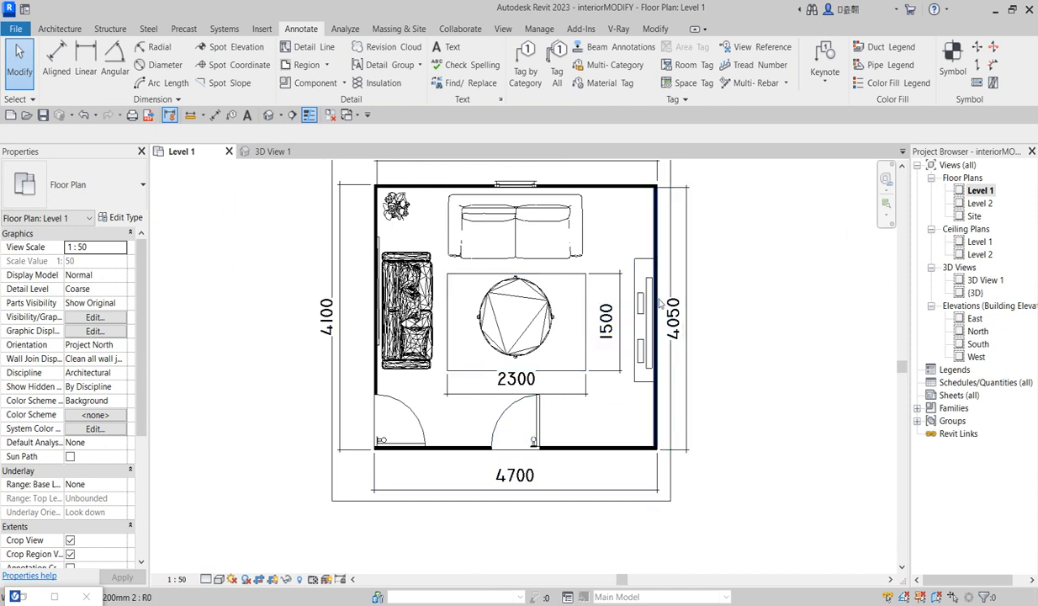
pyautogui.scroll(1, 406, 312)
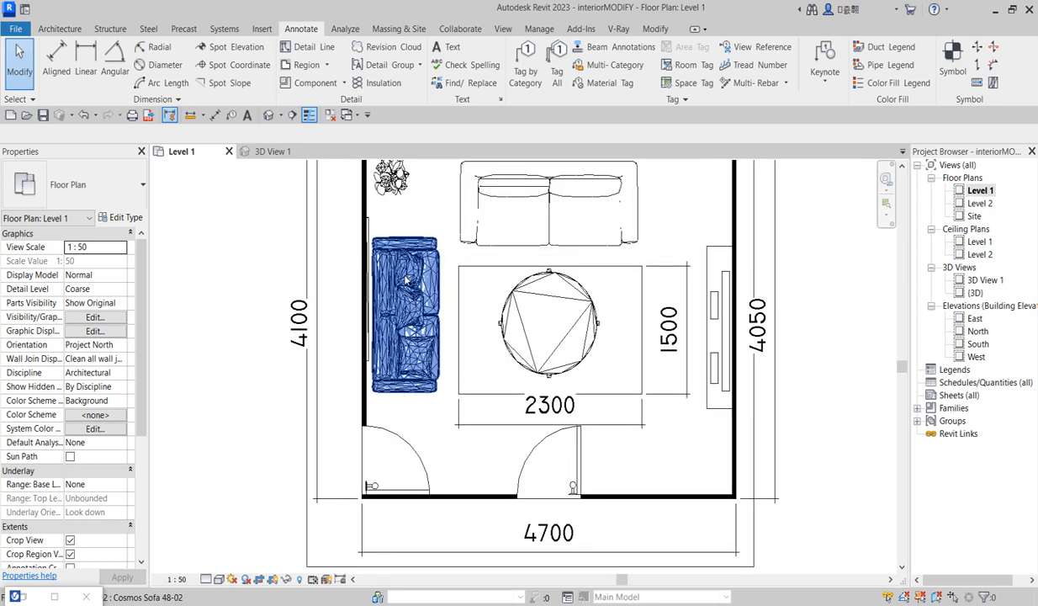
pyautogui.scroll(-2, 399, 252)
pyautogui.scroll(1, 463, 240)
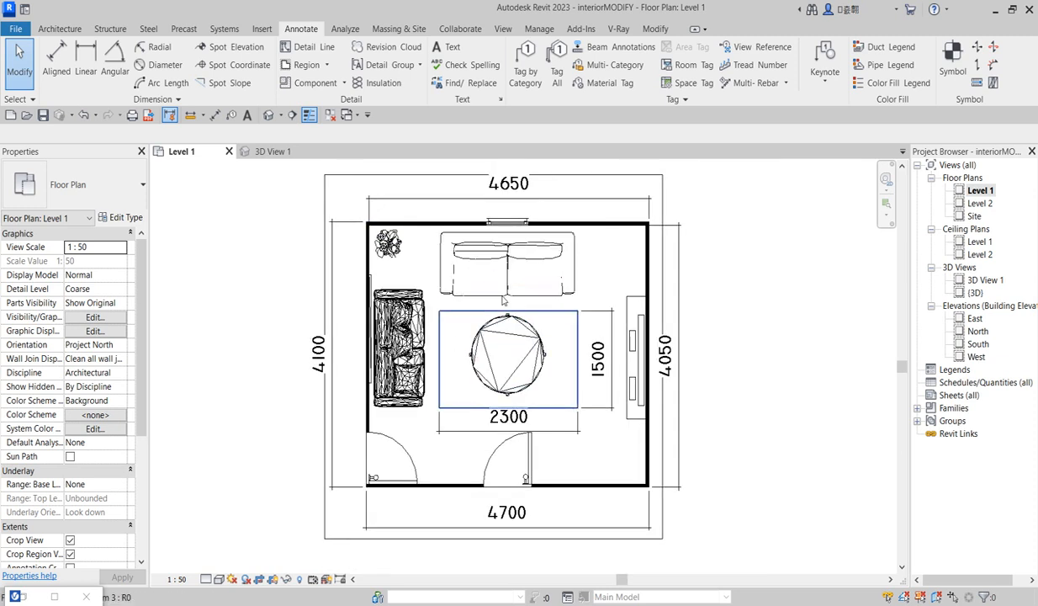
pyautogui.scroll(-3, 475, 247)
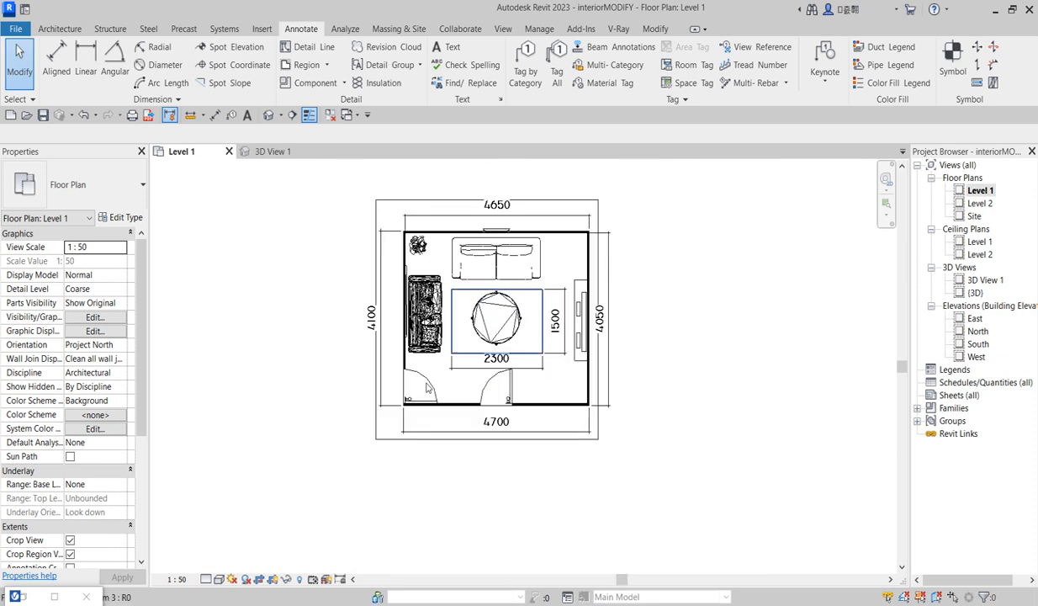
# Hide the crop region and turn on shadows in the Level 1 floor plan
pyautogui.click(277, 580)
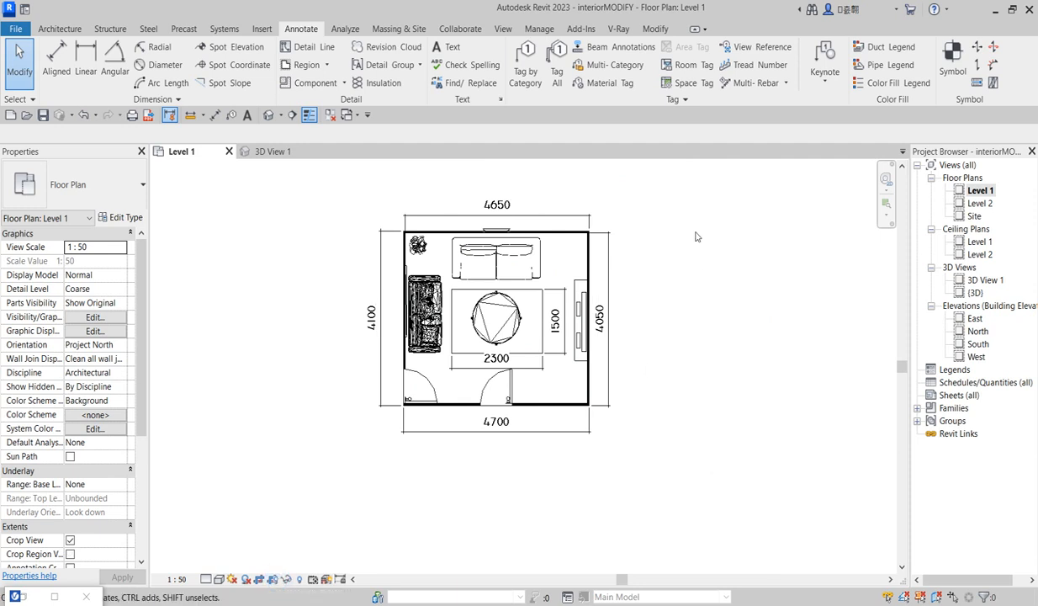
pyautogui.scroll(1, 678, 223)
pyautogui.scroll(1, 631, 430)
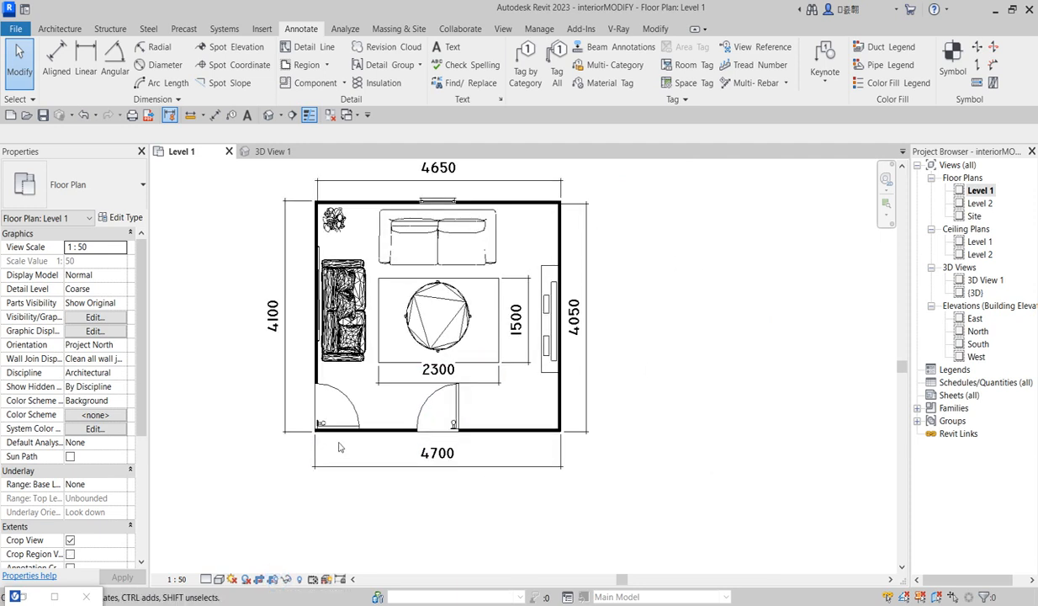
pyautogui.scroll(-3, 507, 418)
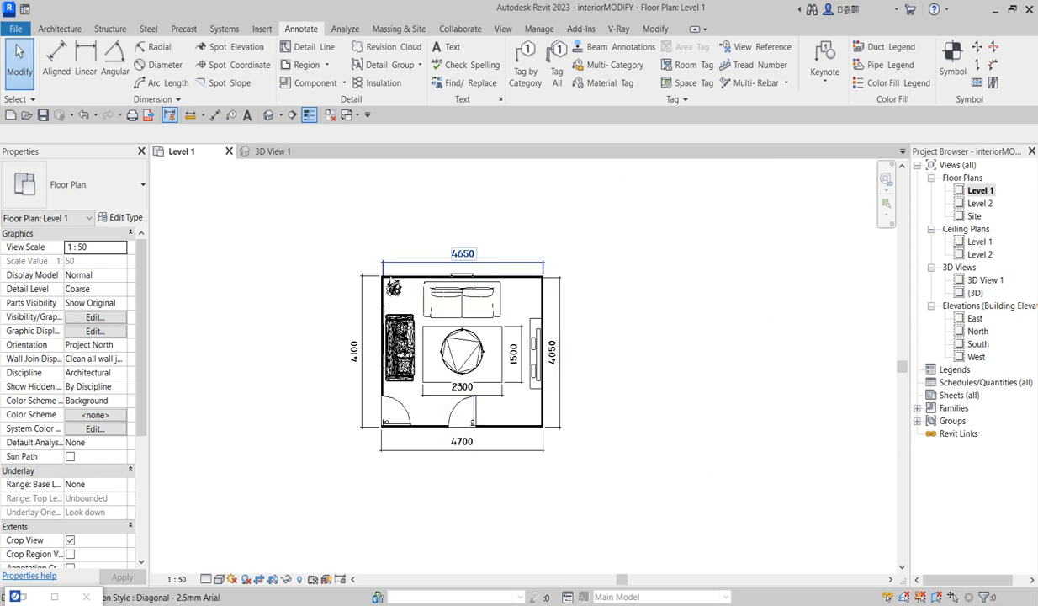
pyautogui.scroll(1, 466, 330)
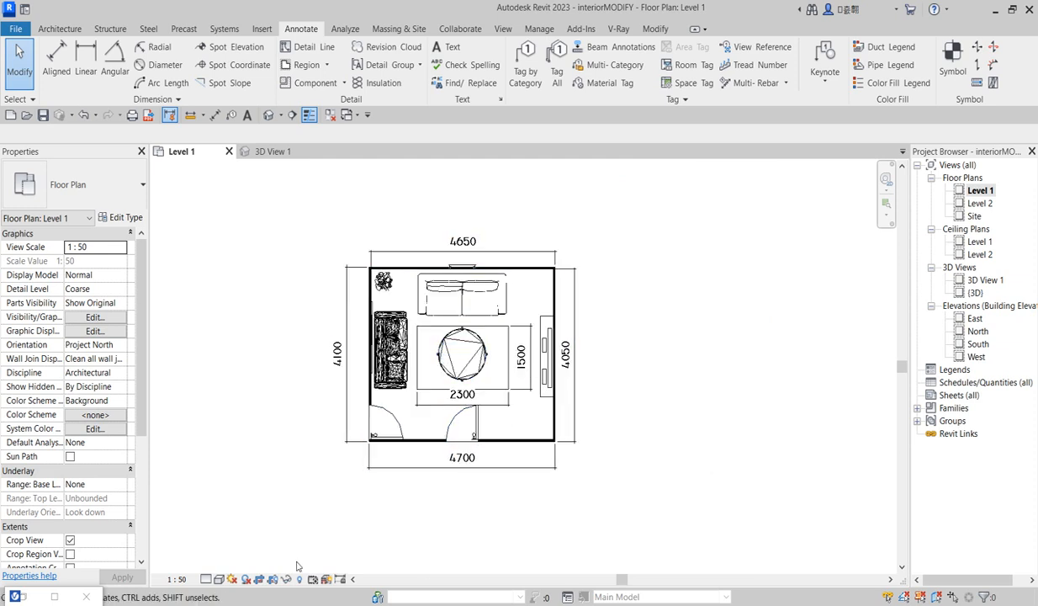
pyautogui.click(243, 580)
pyautogui.scroll(2, 419, 460)
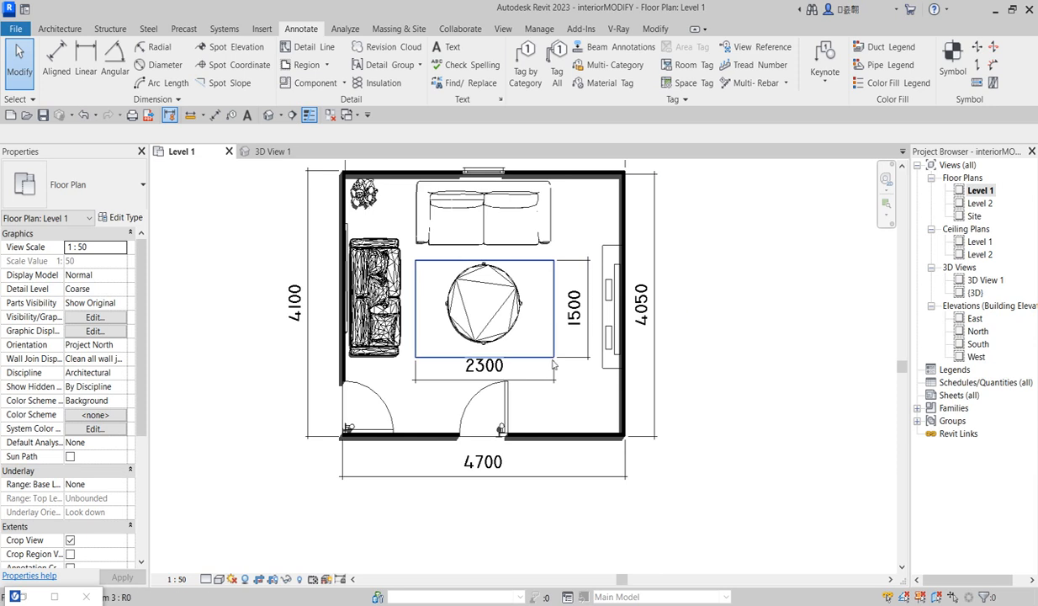
# Examine the shadowed walls, doors, furniture and dimensions across the Level 1 floor plan
pyautogui.scroll(-2, 578, 405)
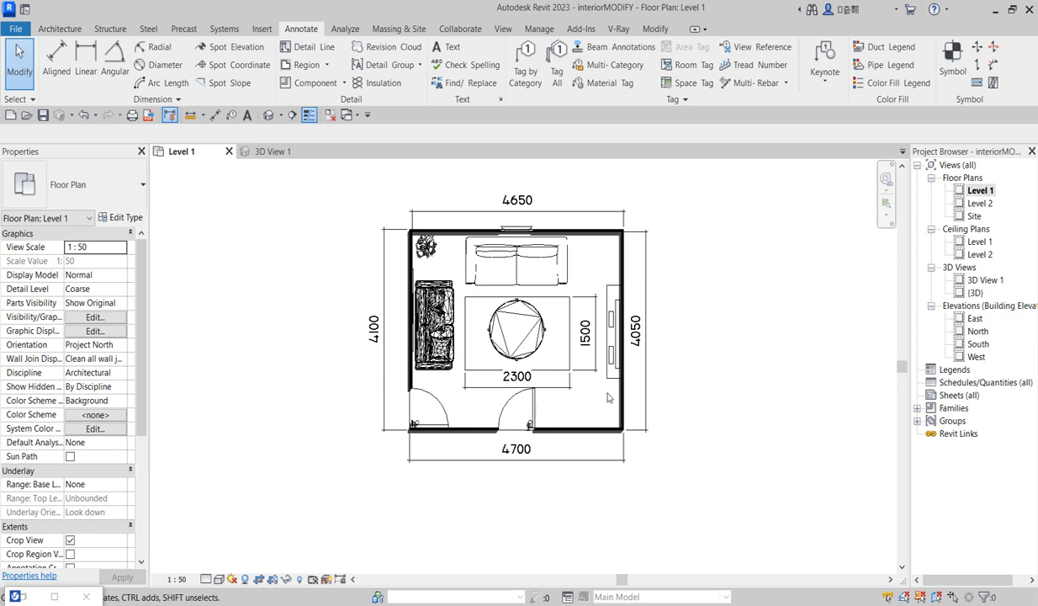
pyautogui.scroll(2, 476, 268)
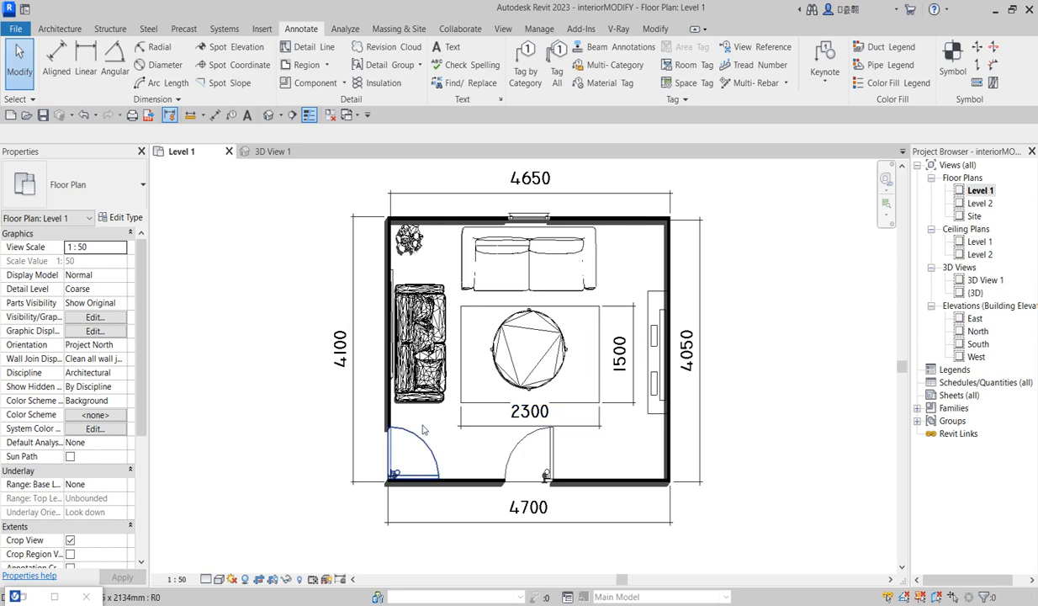
pyautogui.scroll(2, 397, 478)
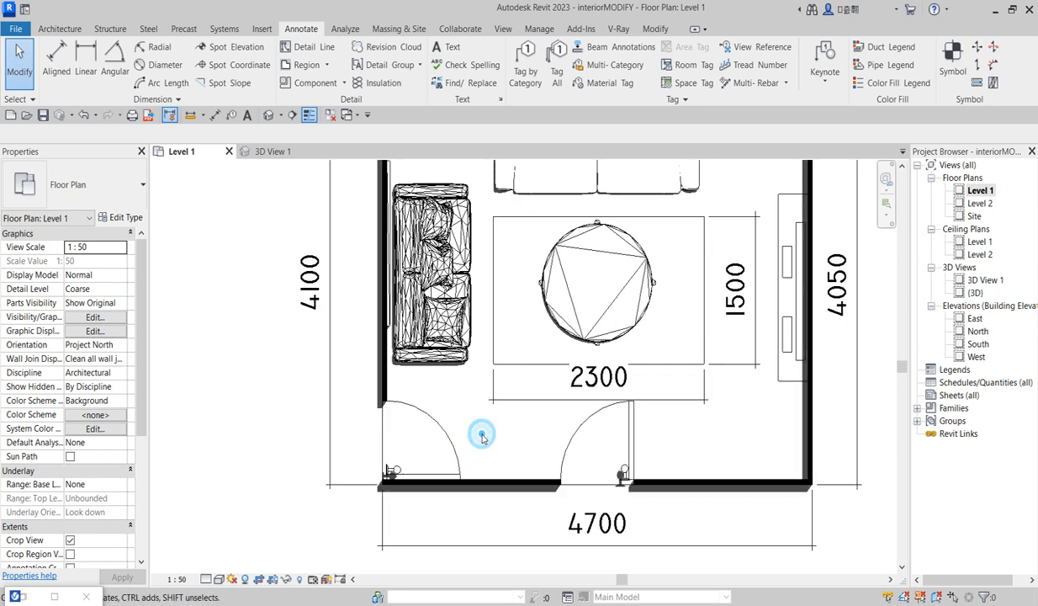
pyautogui.scroll(-2, 482, 435)
pyautogui.click(601, 412)
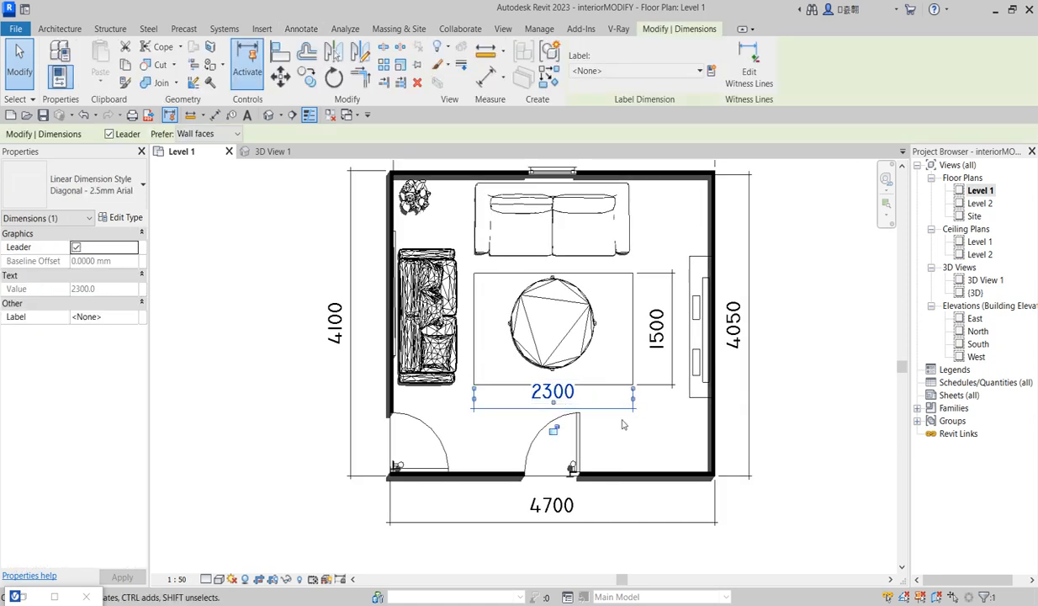
pyautogui.click(614, 425)
pyautogui.scroll(-2, 615, 426)
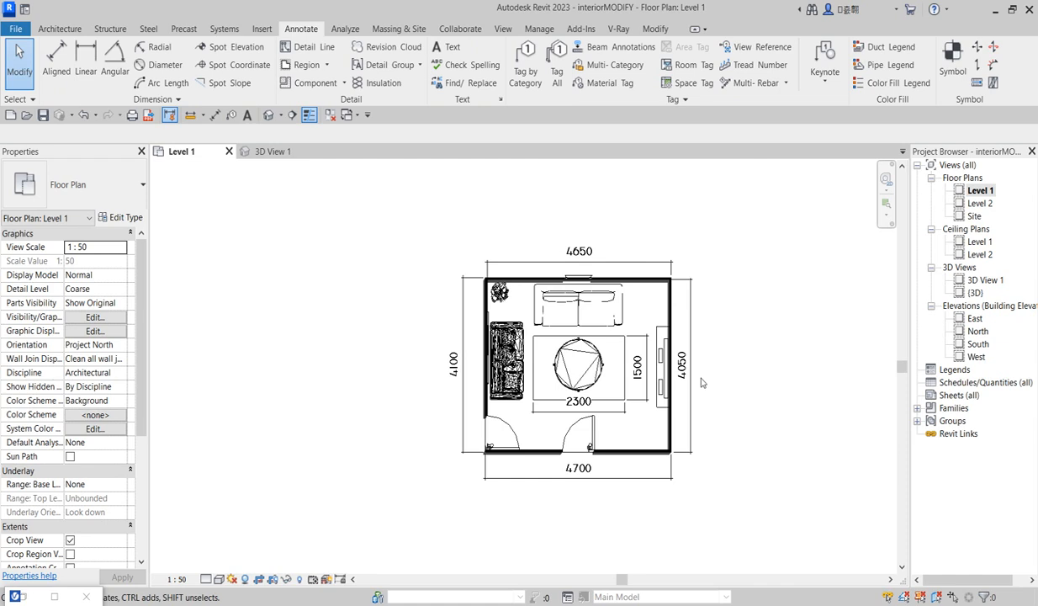
pyautogui.scroll(2, 682, 426)
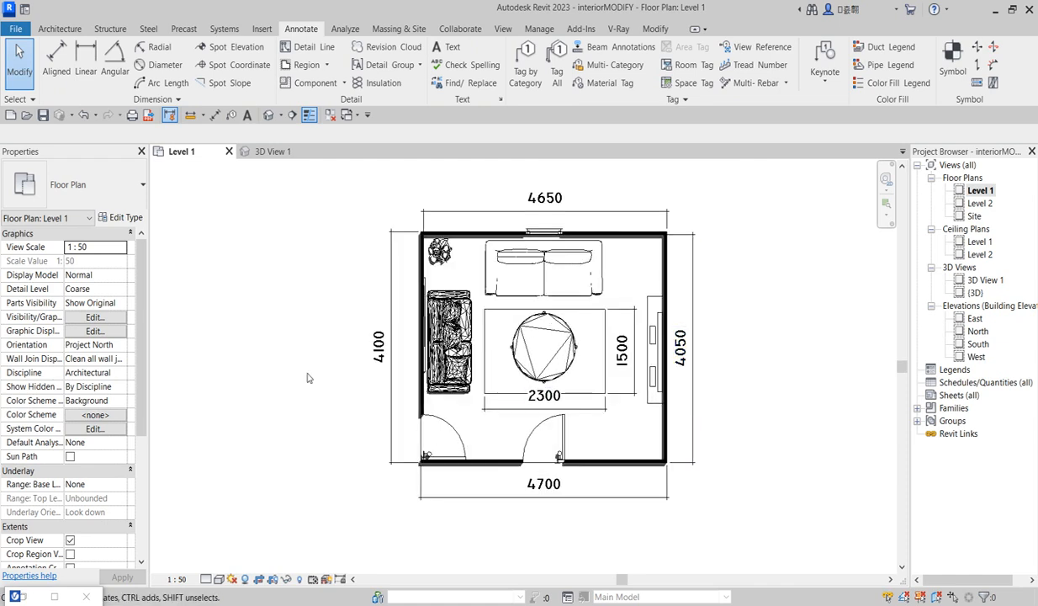
pyautogui.scroll(-2, 307, 377)
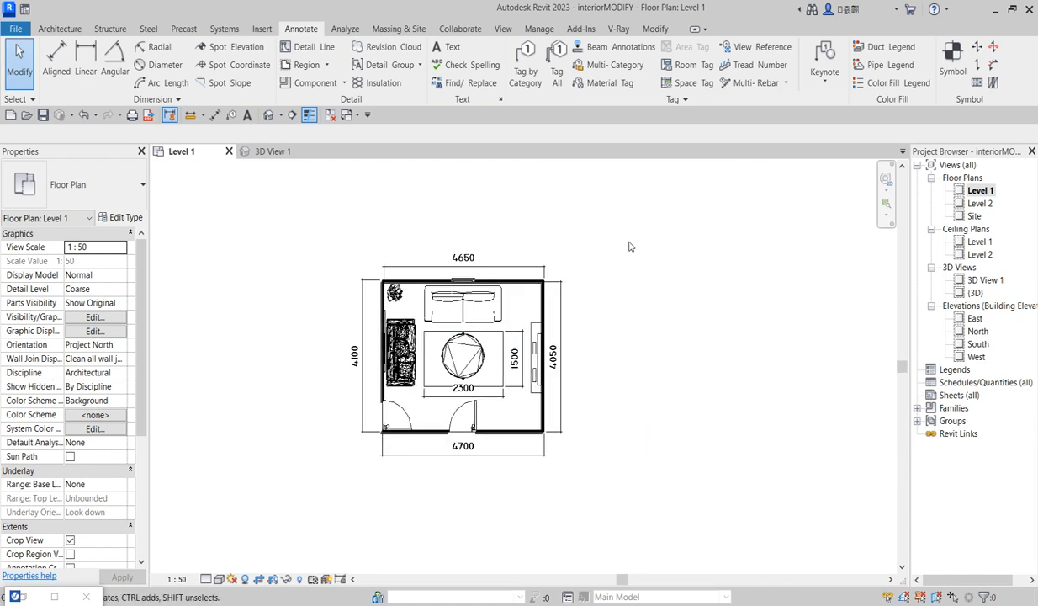
# Open the Level 1 reflected ceiling plan, save the project, and frame the room
pyautogui.doubleClick(980, 241)
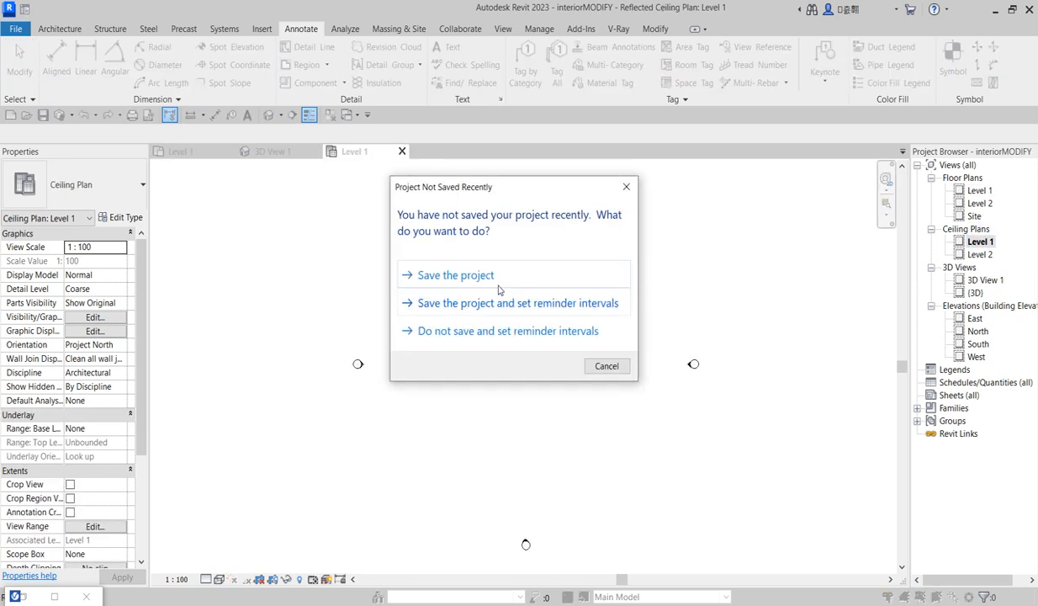
pyautogui.click(467, 276)
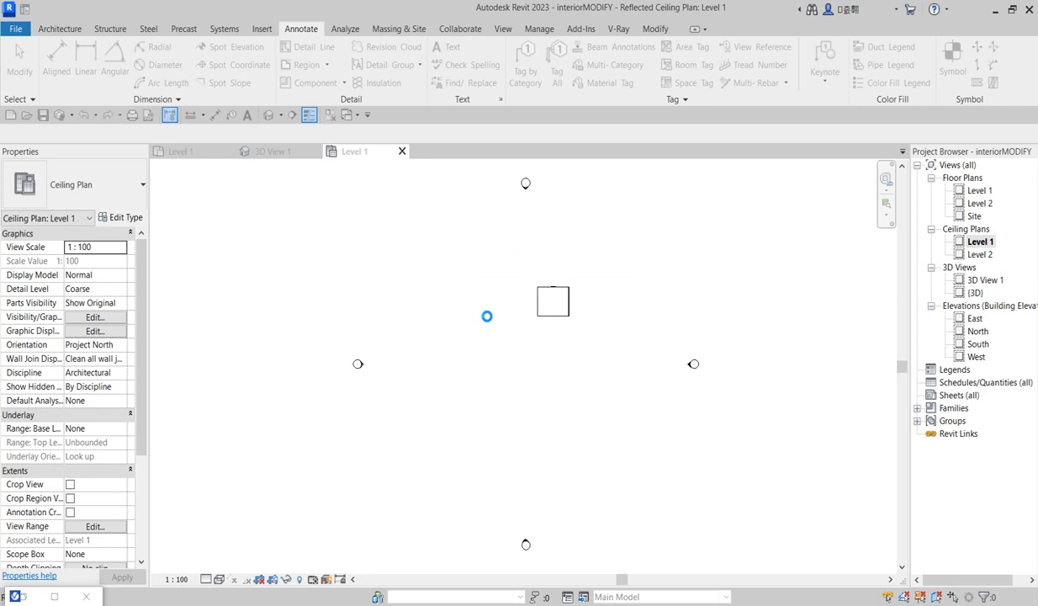
pyautogui.scroll(2, 572, 303)
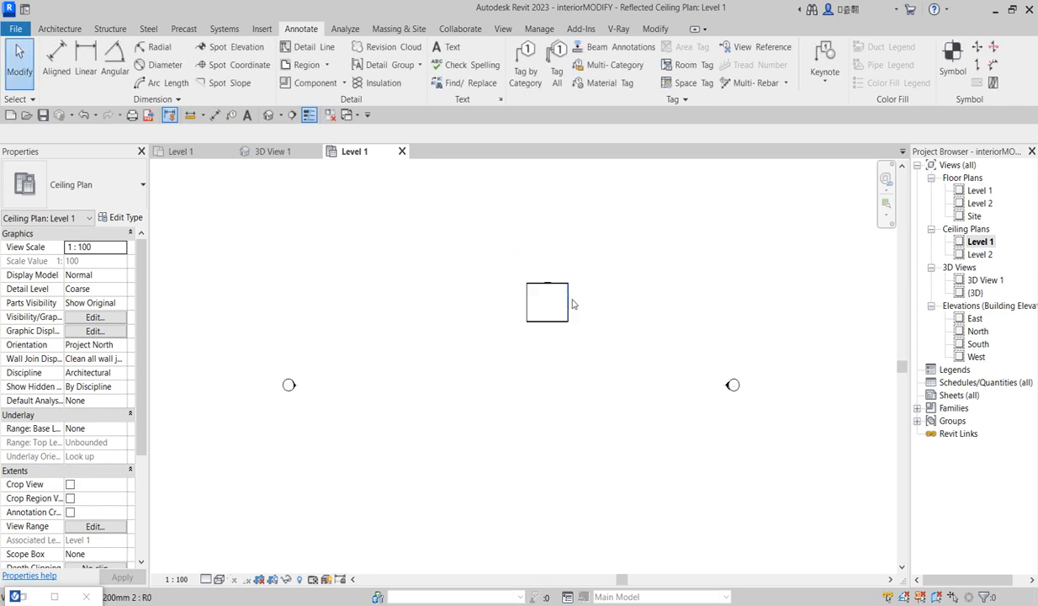
pyautogui.scroll(4, 574, 297)
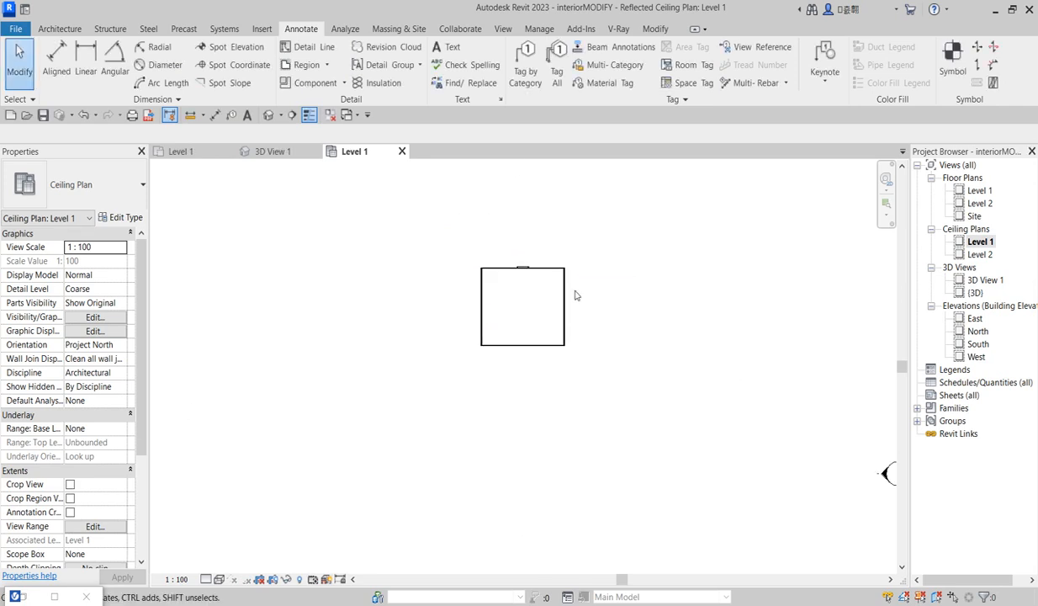
# Sketch a rectangular boundary for a Plain compound ceiling between the room's opposite outer wall corners in the reflected ceiling plan
pyautogui.click(59, 29)
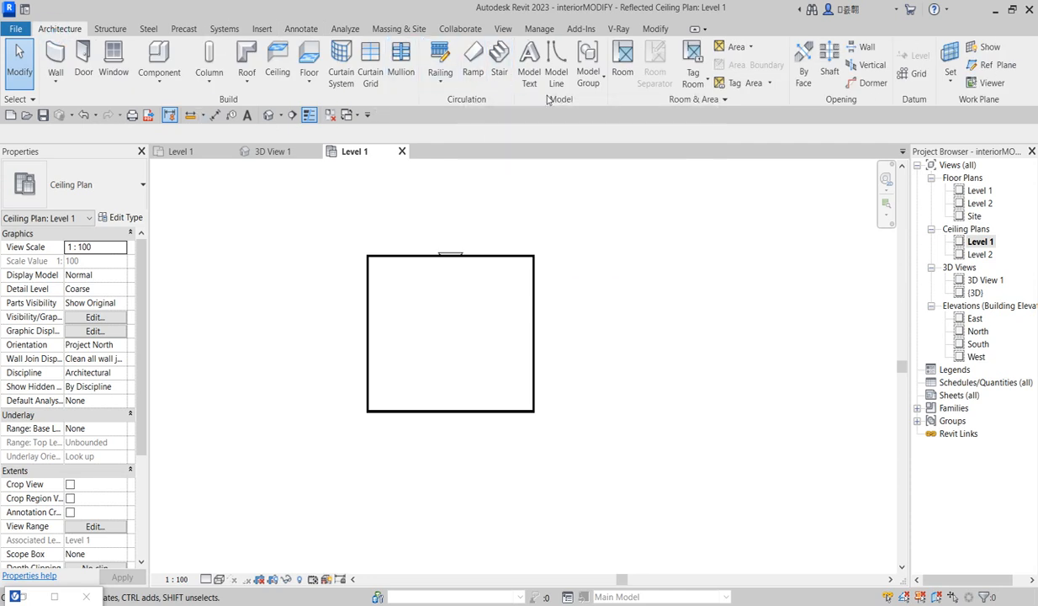
pyautogui.click(278, 60)
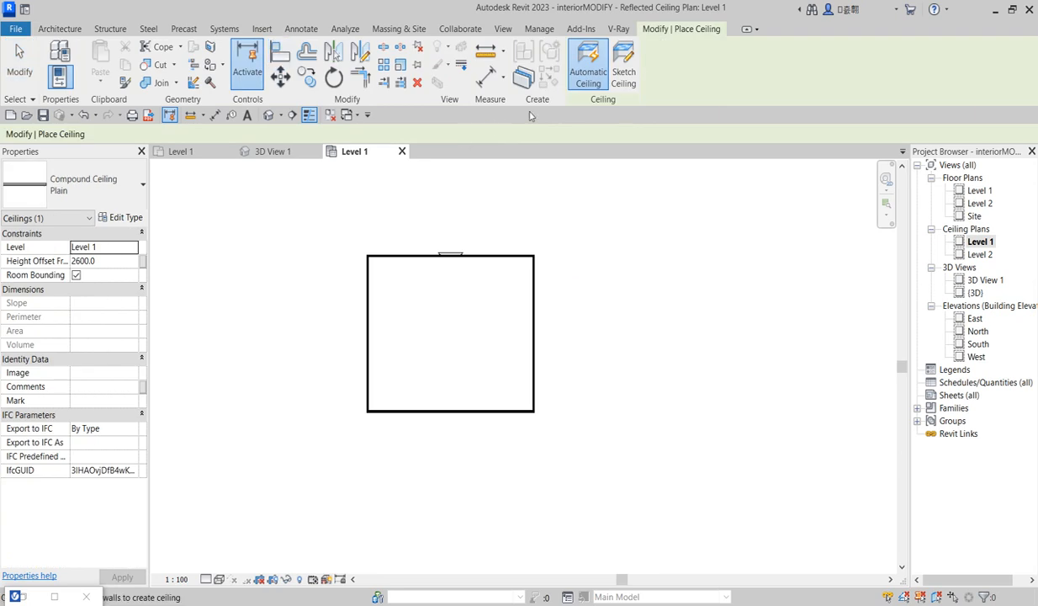
pyautogui.click(623, 72)
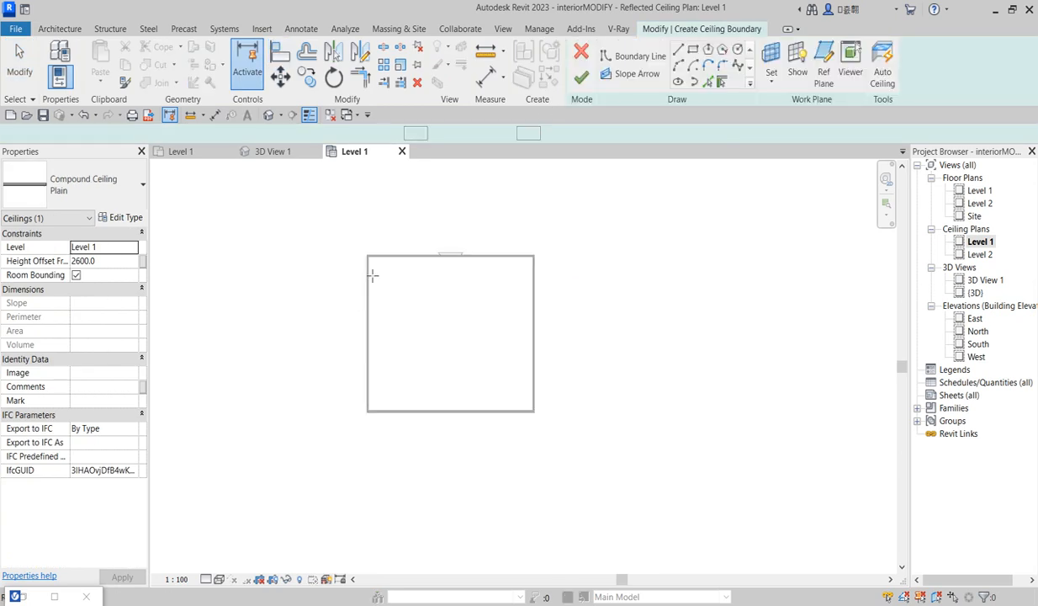
pyautogui.scroll(1, 374, 253)
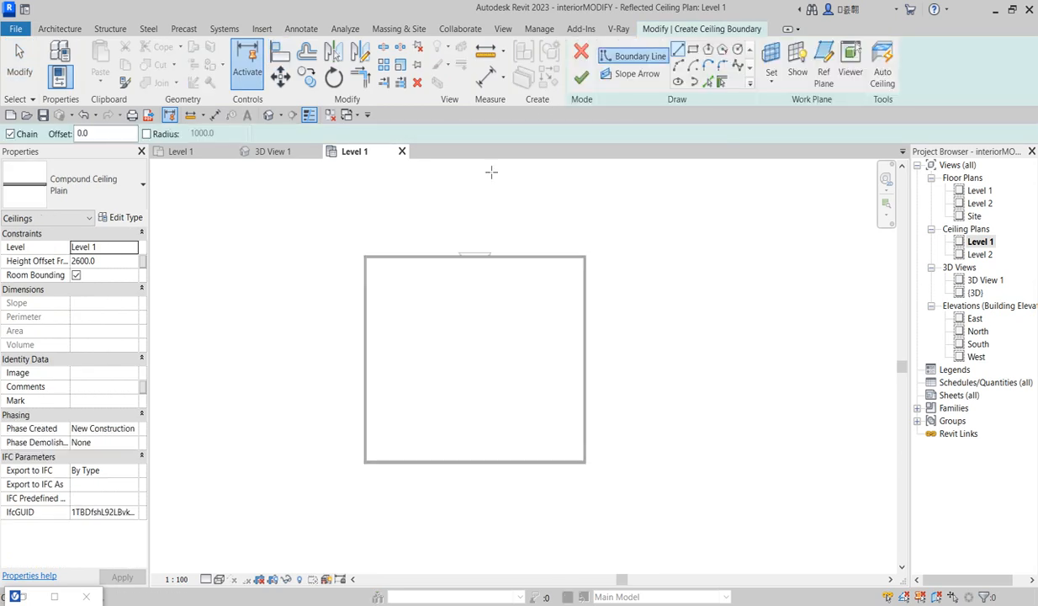
pyautogui.click(692, 51)
pyautogui.scroll(1, 368, 261)
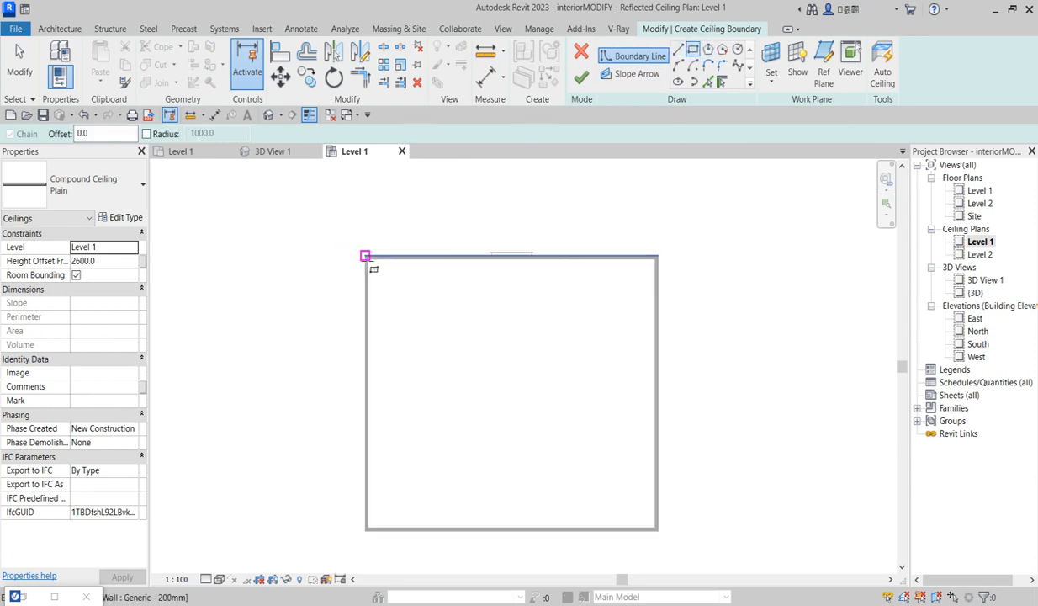
pyautogui.click(364, 254)
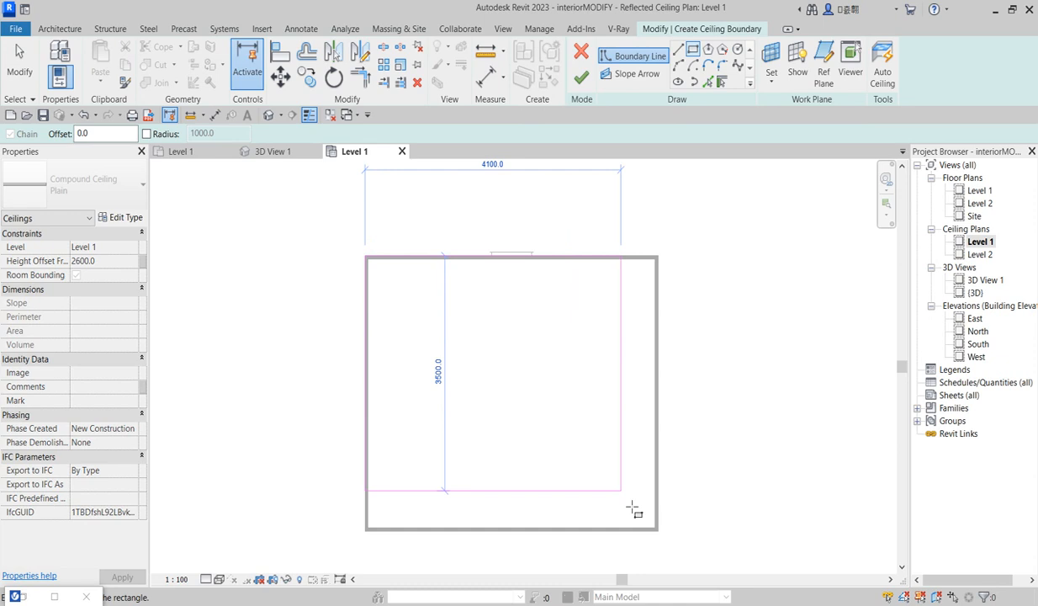
pyautogui.click(660, 533)
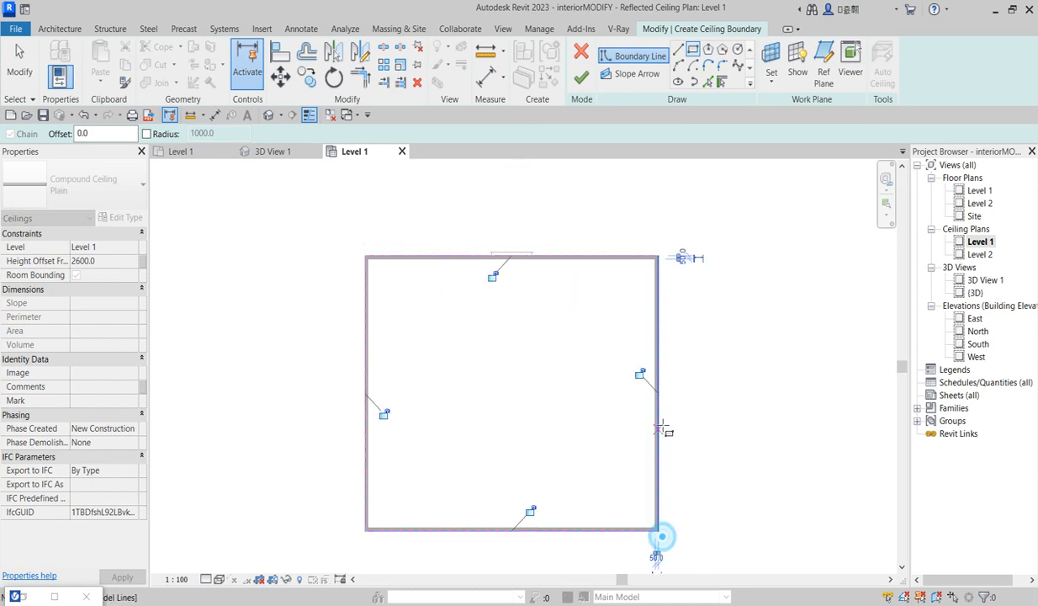
pyautogui.rightClick(575, 404)
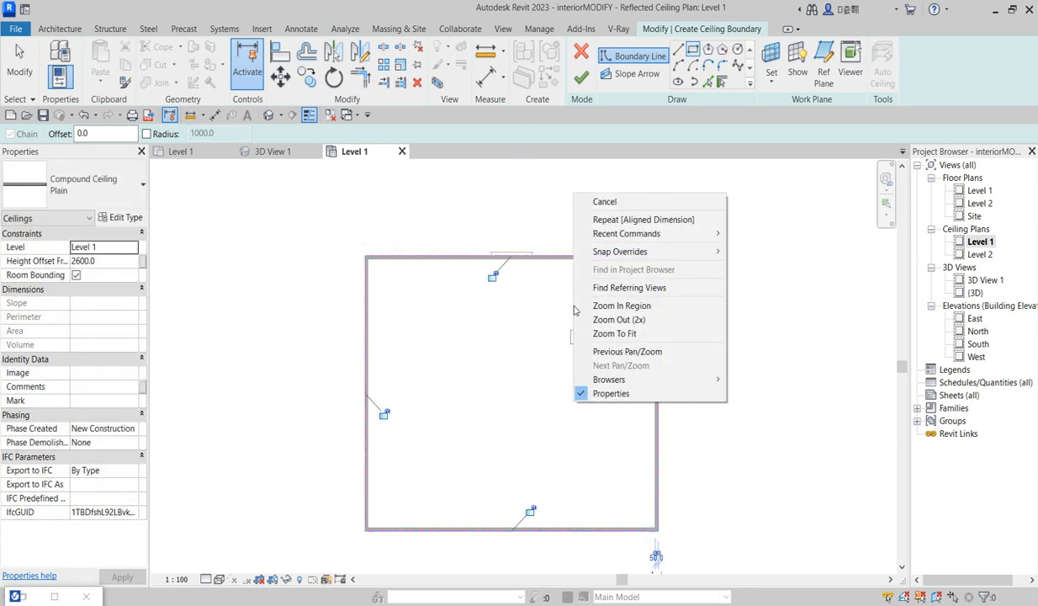
pyautogui.click(623, 202)
pyautogui.rightClick(493, 323)
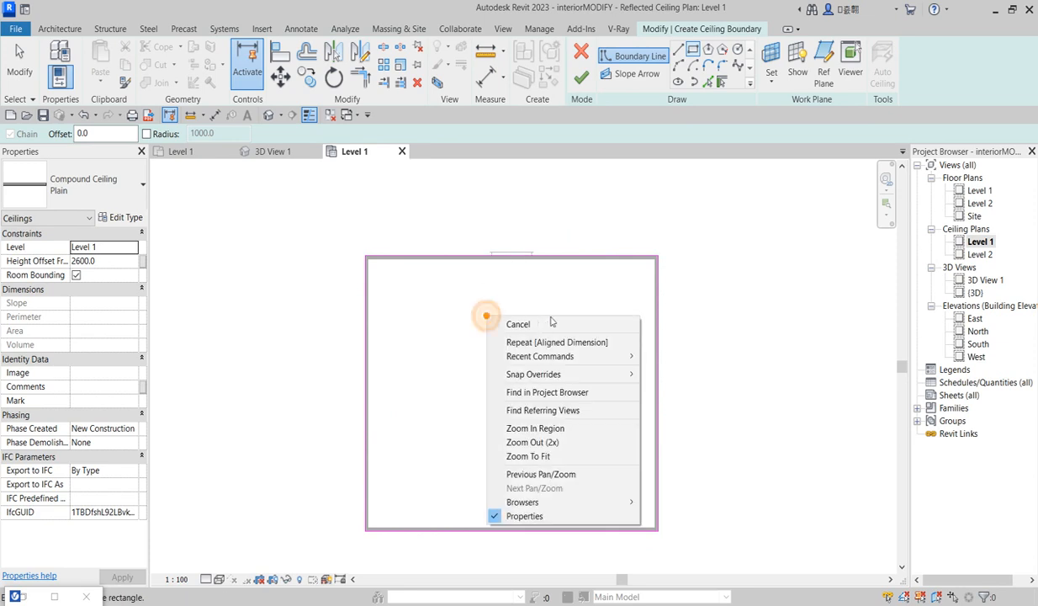
pyautogui.click(517, 323)
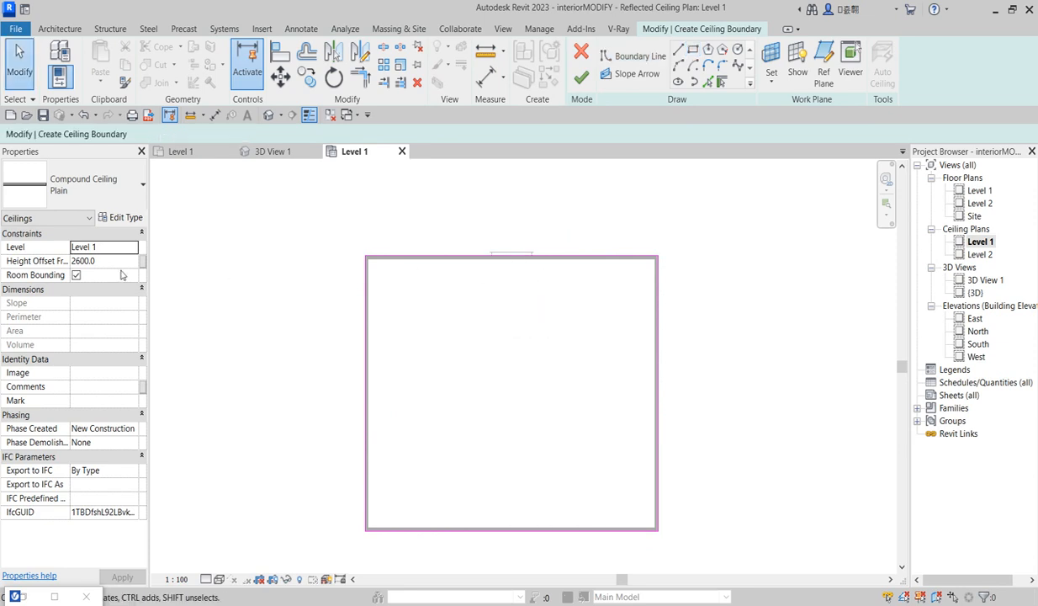
# Set the ceiling's height offset from Level 1 to 2850 mm and finish the ceiling sketch
pyautogui.click(119, 262)
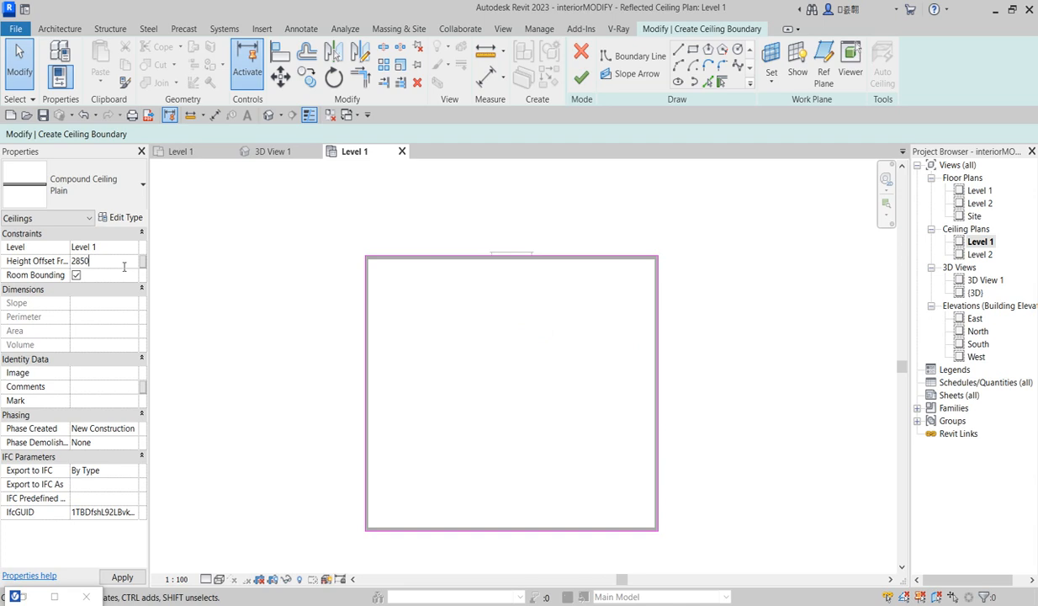
pyautogui.press('Return')
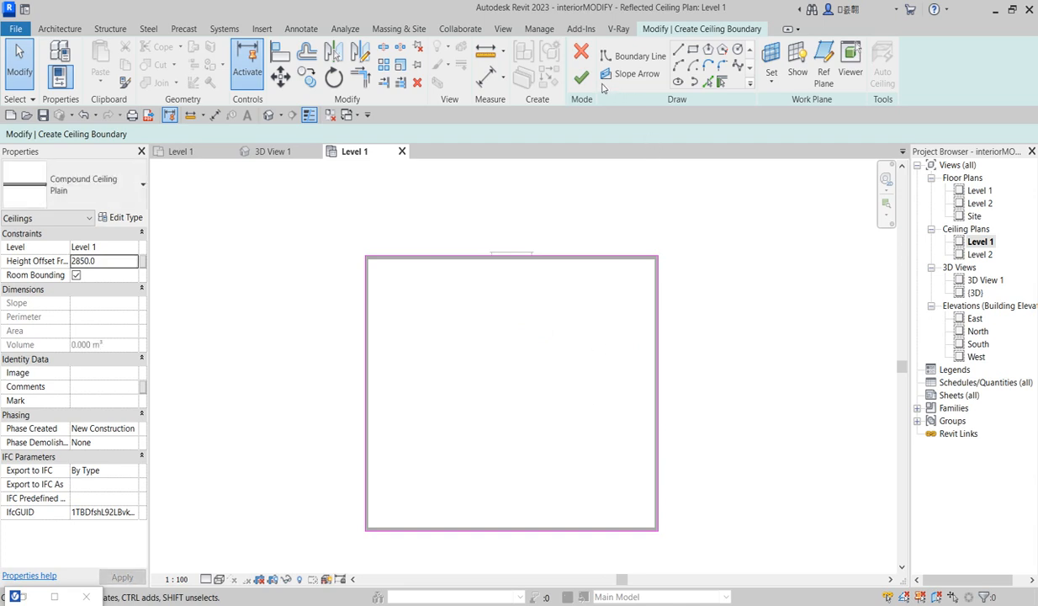
pyautogui.click(584, 77)
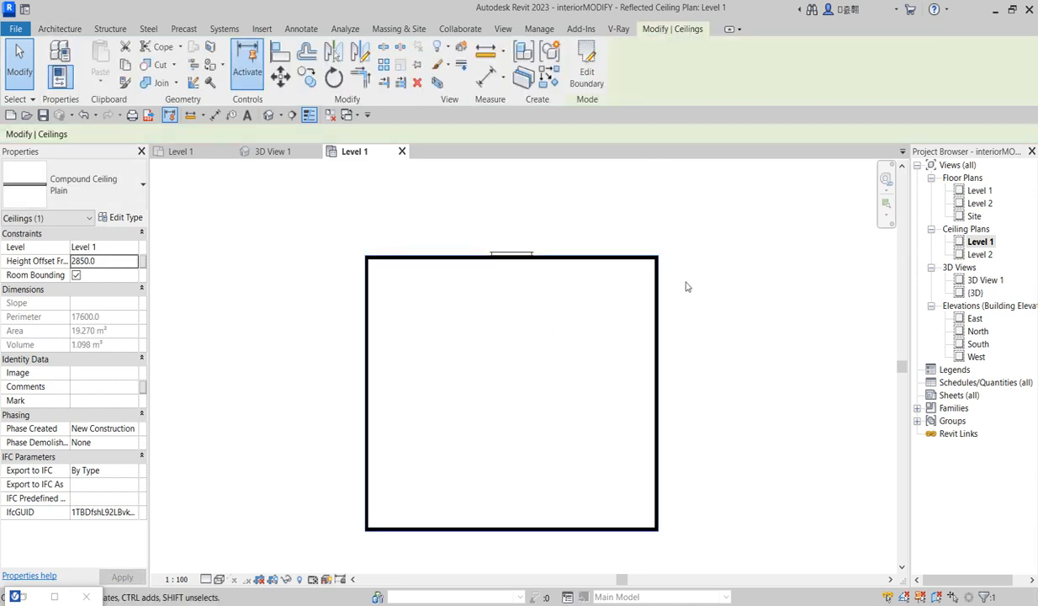
pyautogui.scroll(-2, 666, 299)
# In the Level 1 floor plan, draw a building section through the middle of the room from beyond the window wall past the door wall
pyautogui.doubleClick(976, 191)
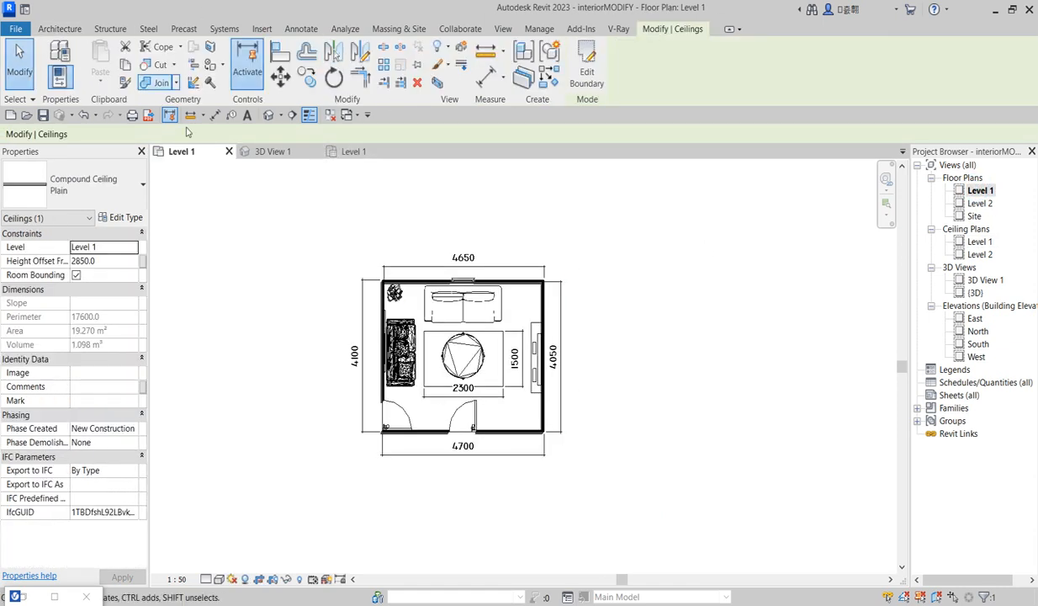
pyautogui.click(291, 115)
pyautogui.click(476, 404)
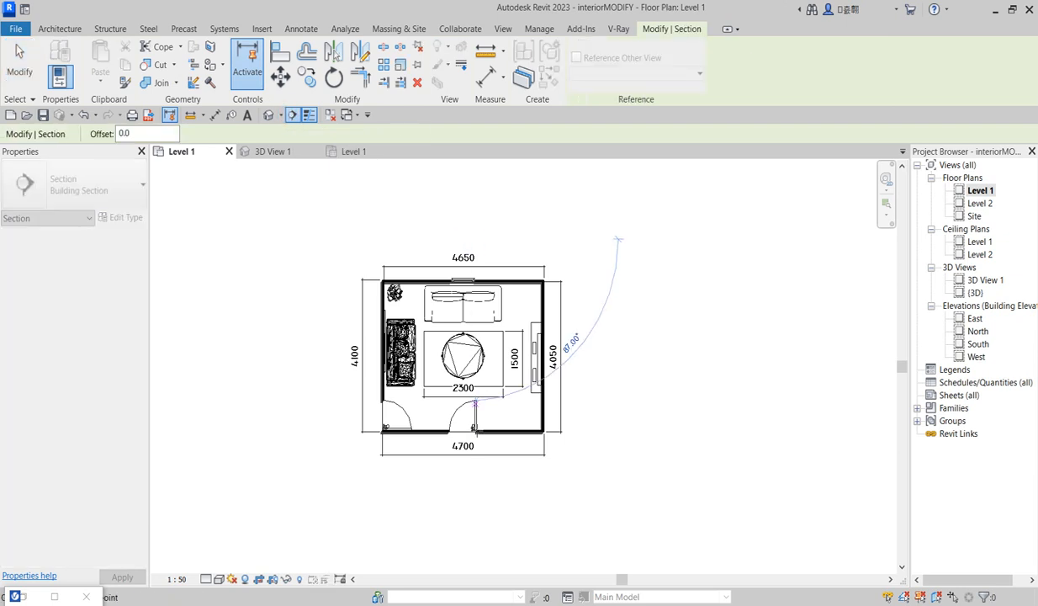
pyautogui.click(465, 483)
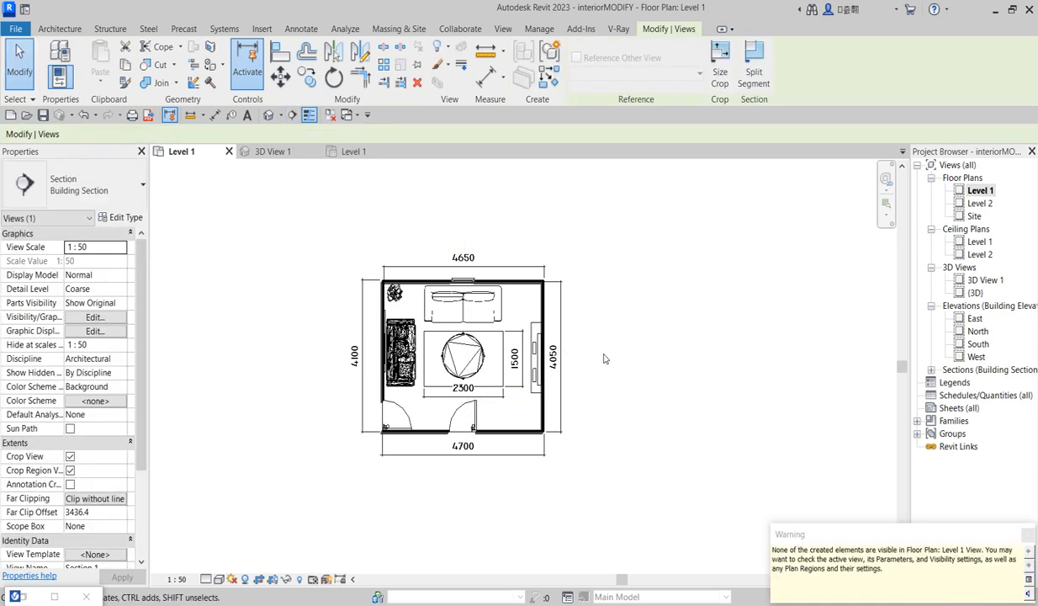
pyautogui.rightClick(366, 523)
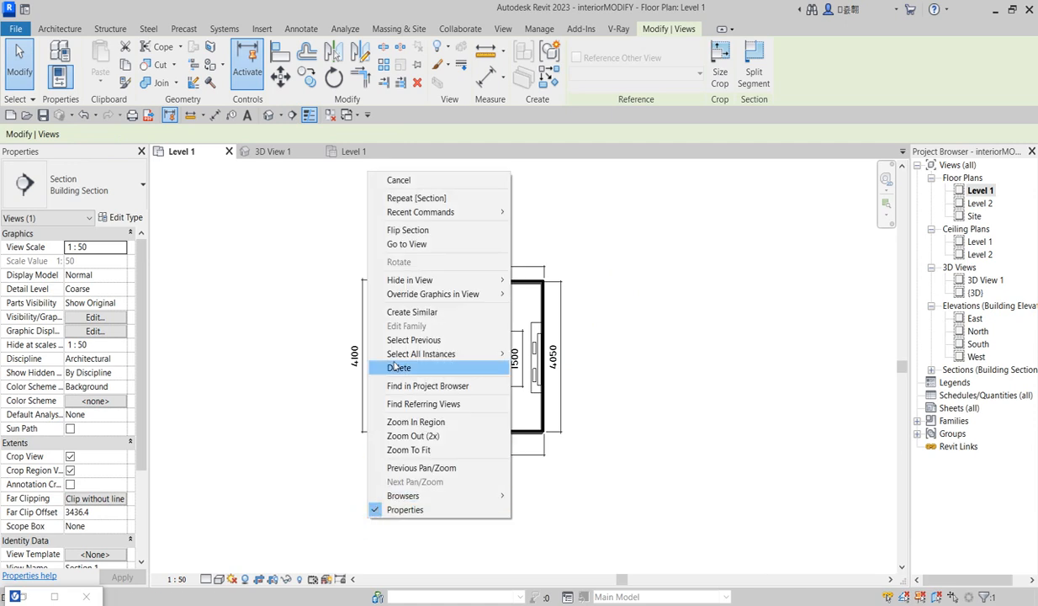
pyautogui.click(408, 181)
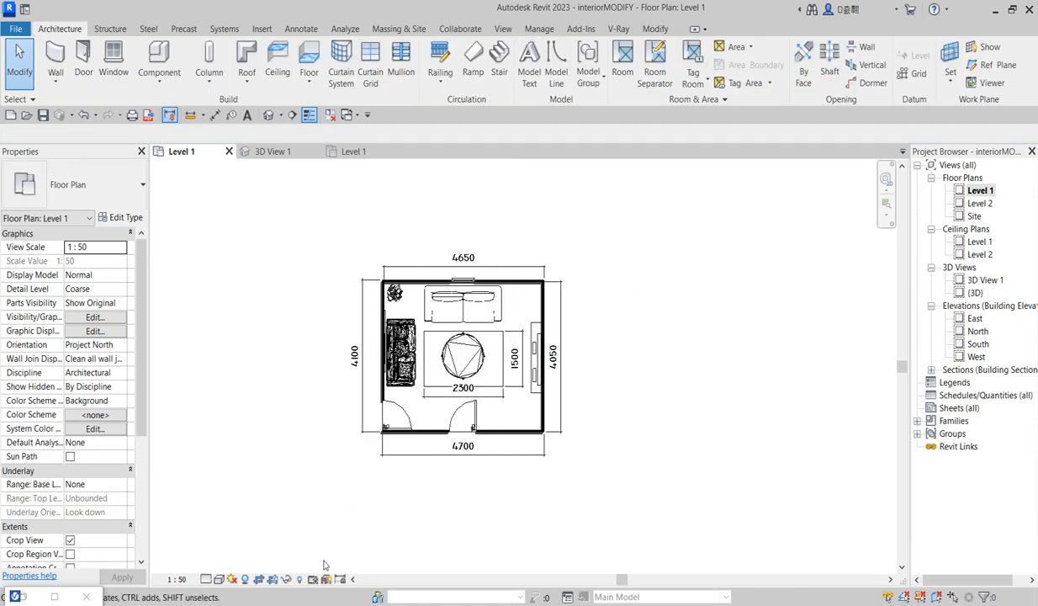
# Reveal the hidden elements, unhide the section line's category in the floor plan, and leave the reveal mode
pyautogui.click(298, 579)
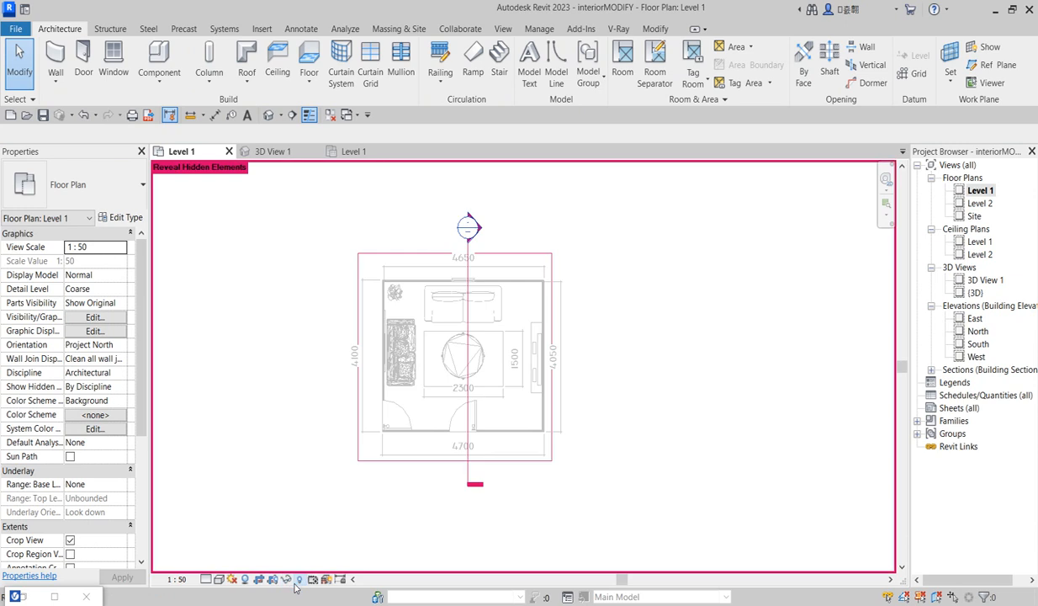
pyautogui.click(470, 478)
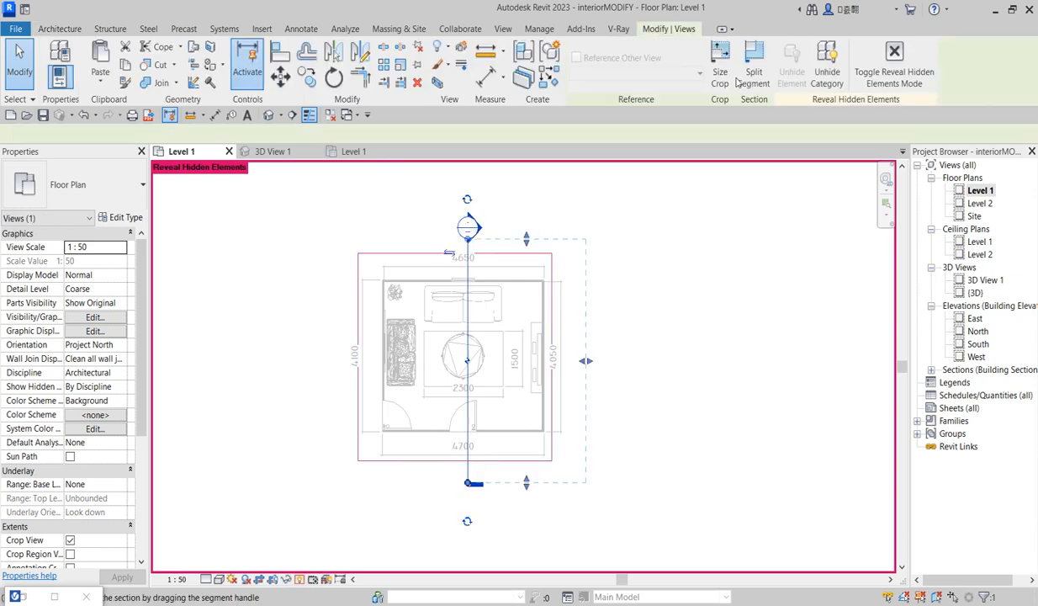
pyautogui.click(298, 579)
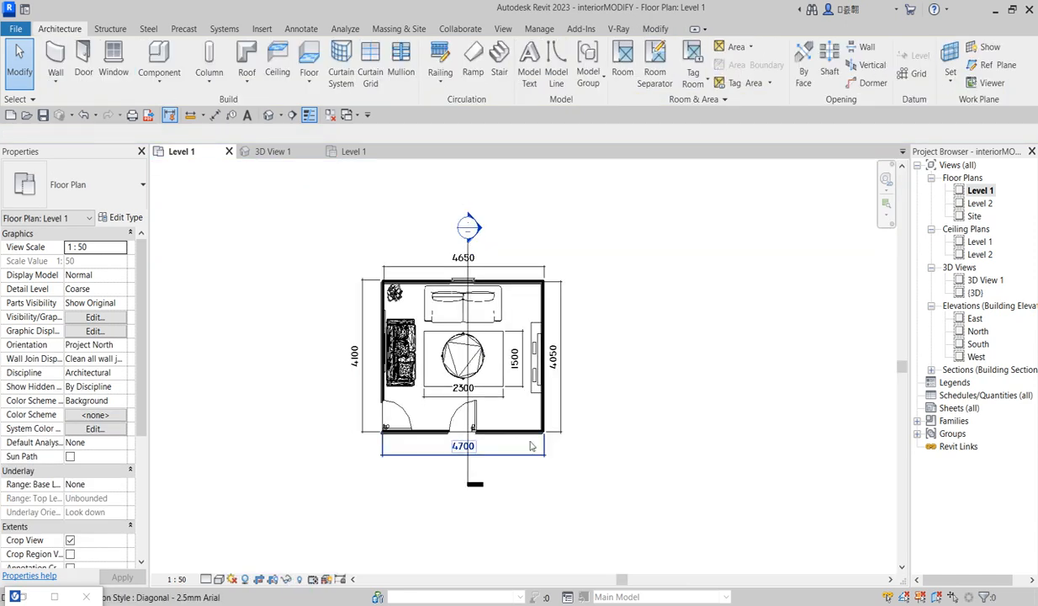
# Open the view of the new section line and frame the room between Level 1 and Level 2
pyautogui.scroll(2, 485, 483)
pyautogui.rightClick(458, 463)
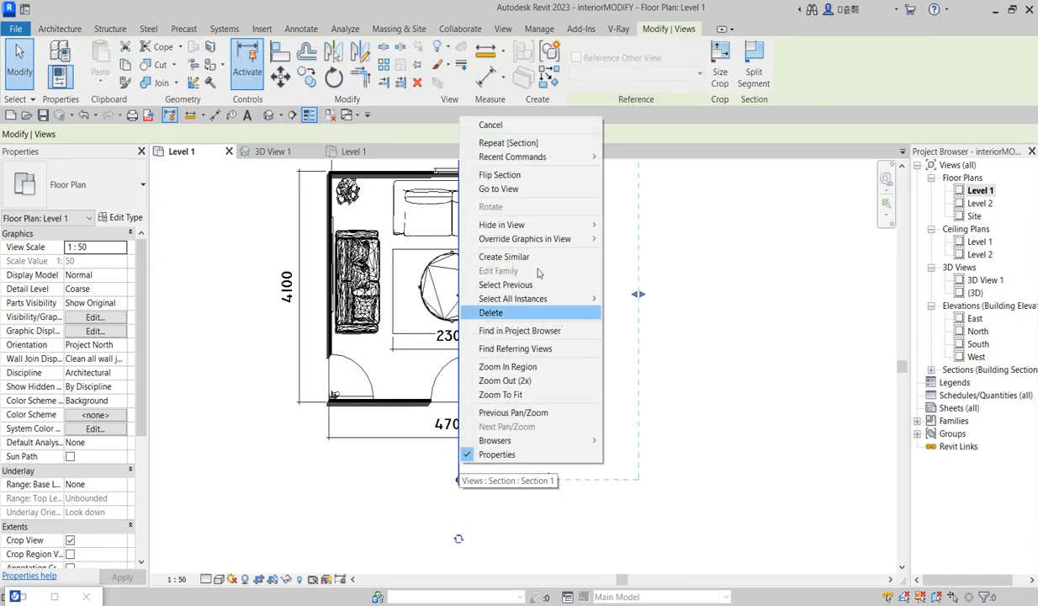
pyautogui.click(534, 191)
pyautogui.scroll(2, 469, 459)
pyautogui.scroll(1, 513, 484)
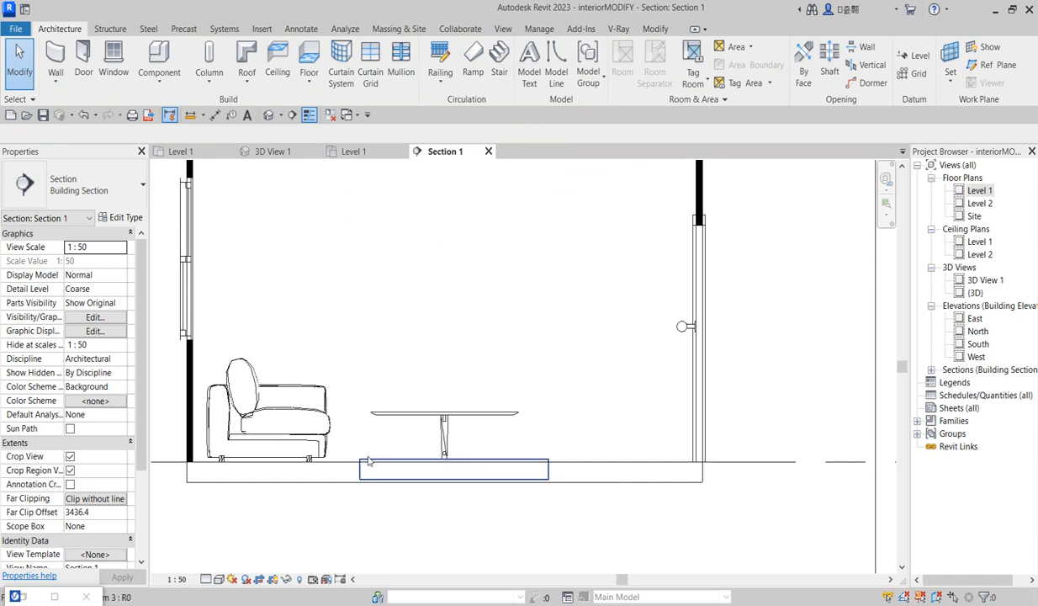
pyautogui.scroll(-1, 368, 461)
pyautogui.scroll(-2, 487, 442)
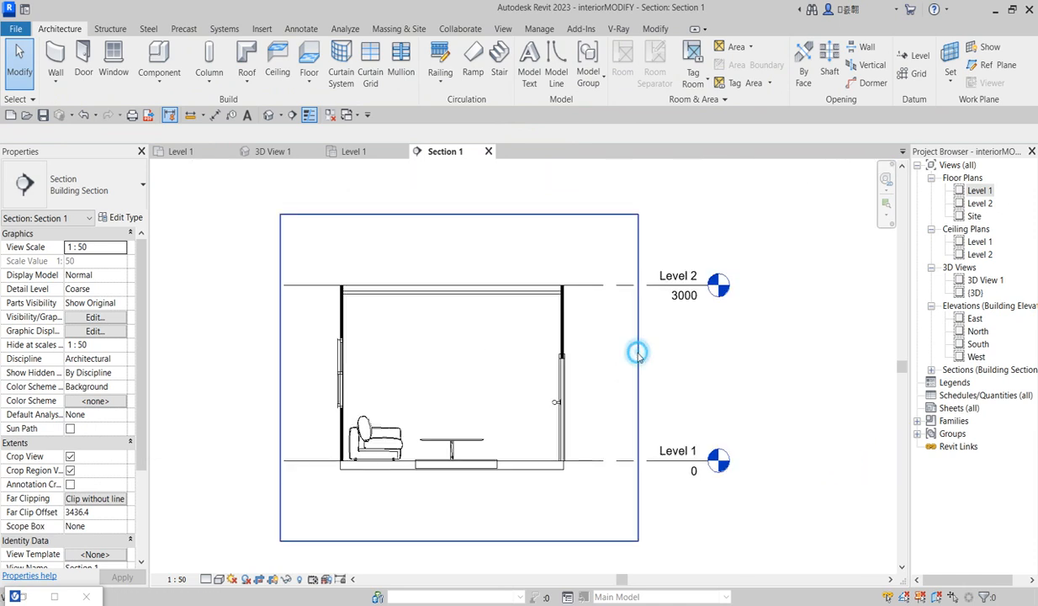
# Flip the section so it looks toward the wall with the patterned sofa
pyautogui.click(637, 355)
pyautogui.rightClick(638, 357)
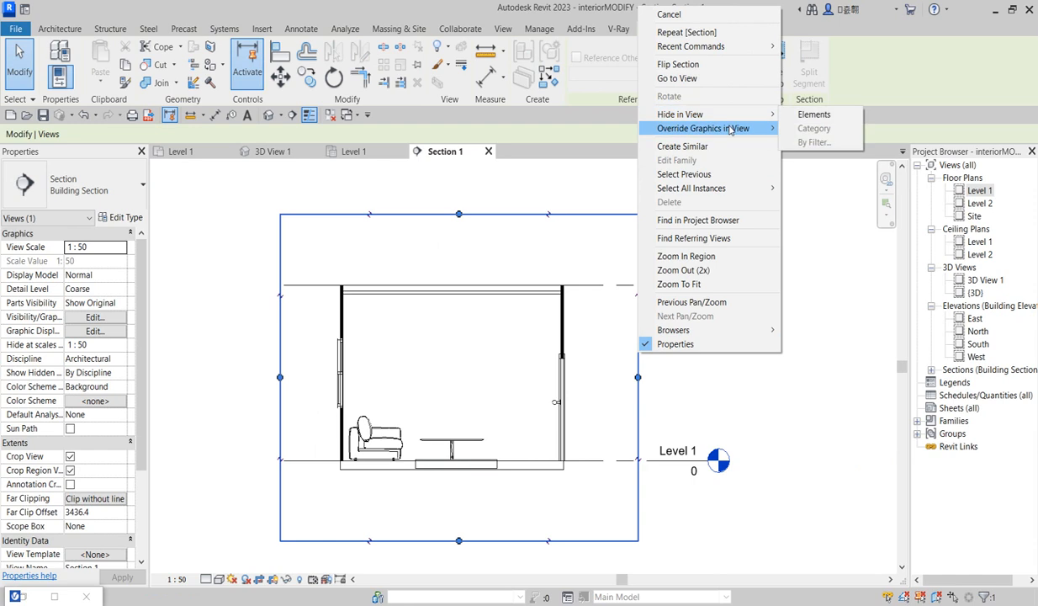
pyautogui.click(678, 65)
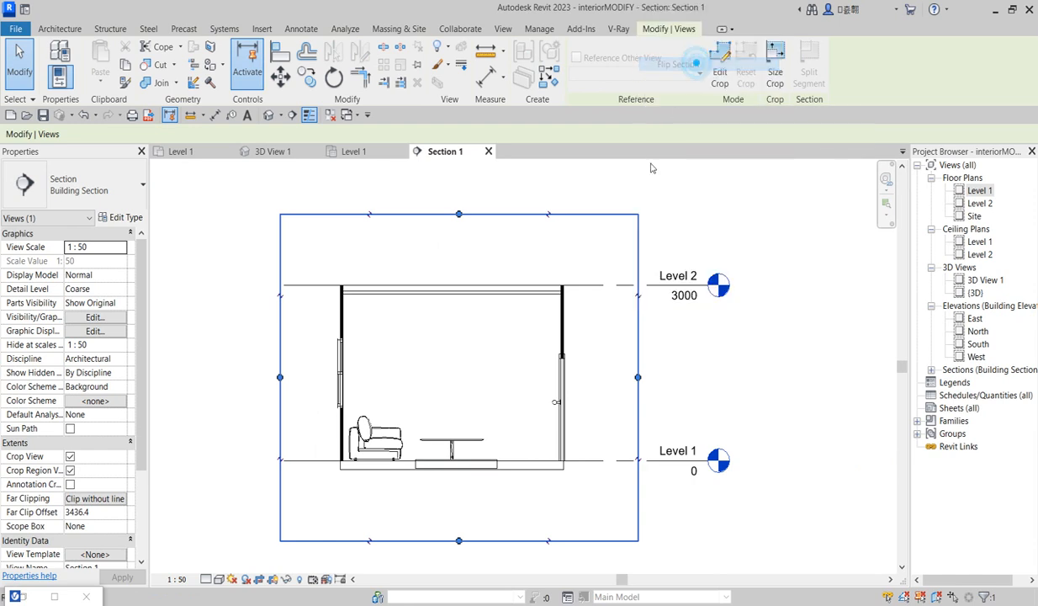
# Raise the Cosmos Print Art 004 onto the wall above the sofa, at an elevation of about 1550 mm from Level 1
pyautogui.scroll(2, 500, 499)
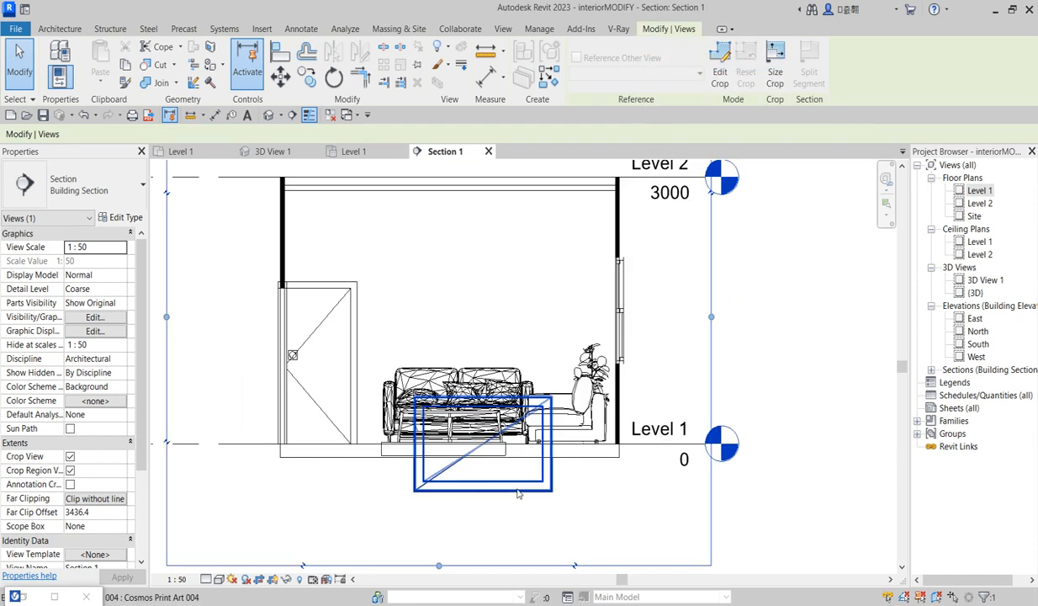
pyautogui.click(514, 486)
pyautogui.moveTo(506, 488); pyautogui.dragTo(494, 357)
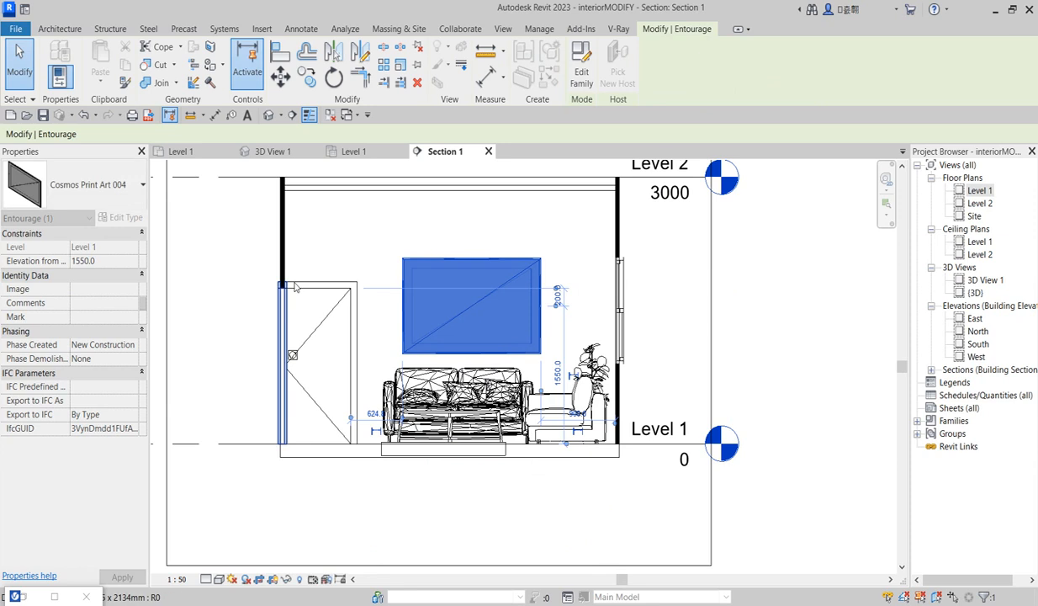
pyautogui.click(693, 300)
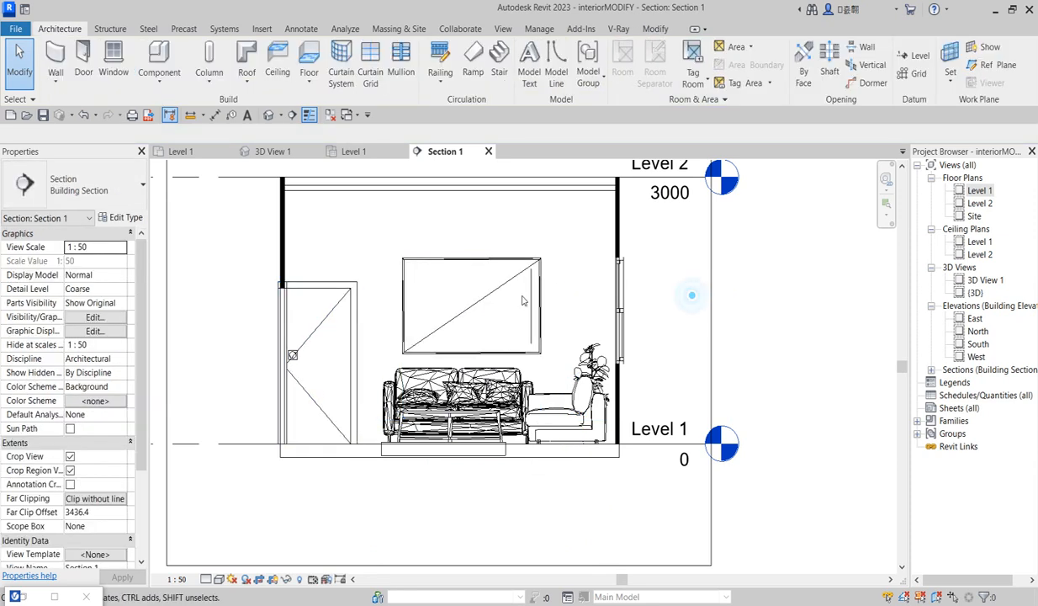
# Examine the wall art, sofas, coffee table and ceiling in the section, and open the 3D View 1 camera view
pyautogui.scroll(-2, 495, 241)
pyautogui.scroll(1, 530, 229)
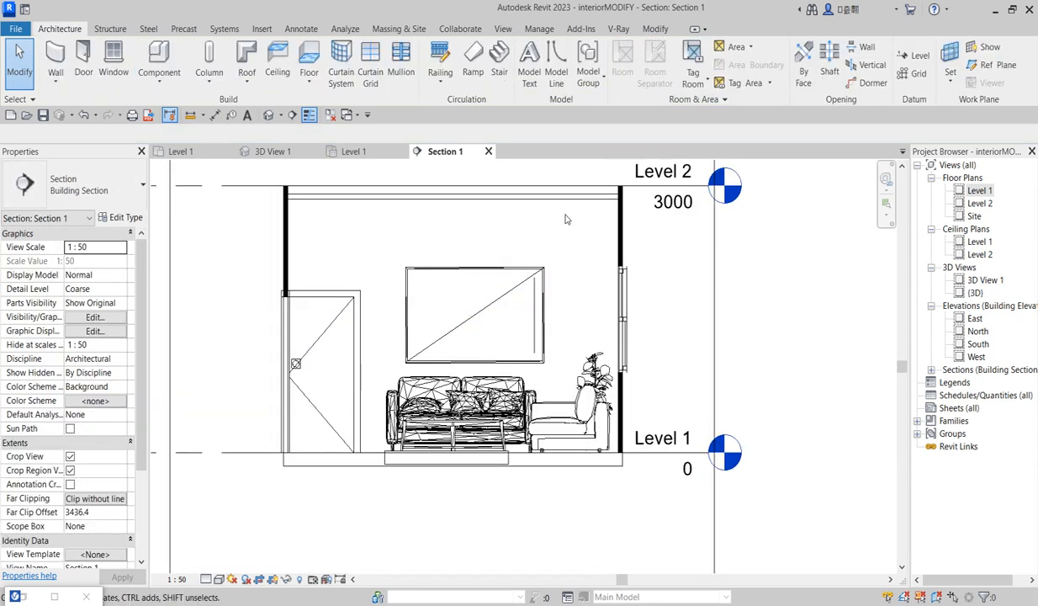
pyautogui.scroll(1, 608, 207)
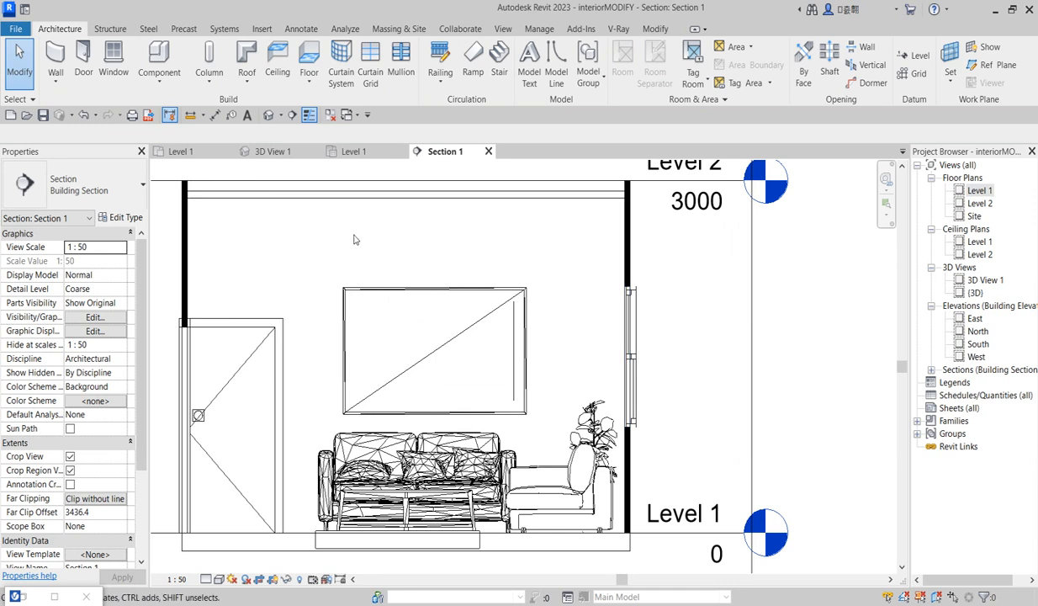
pyautogui.scroll(-1, 515, 226)
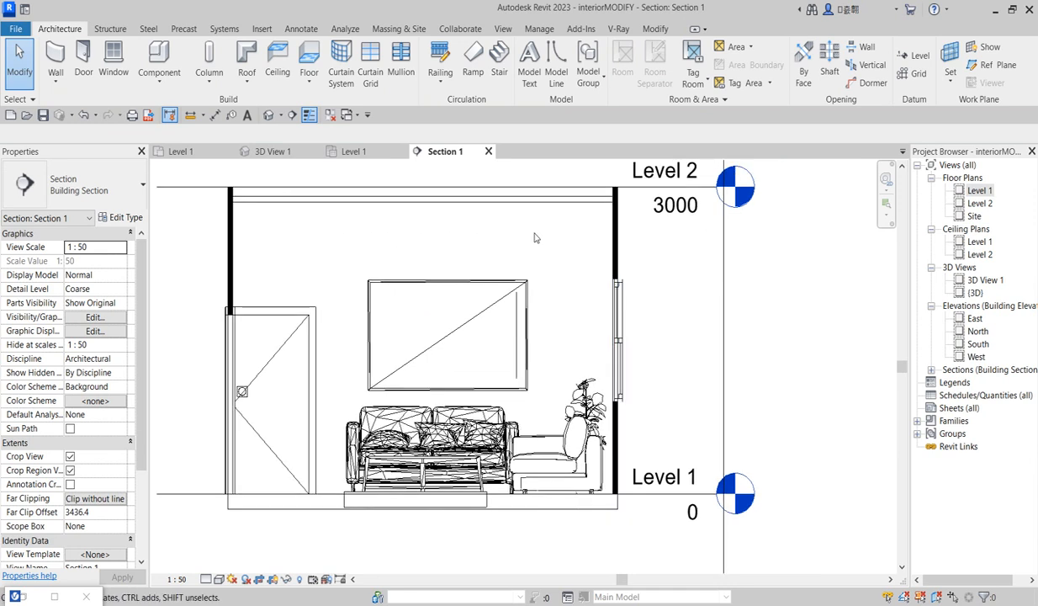
pyautogui.scroll(1, 328, 282)
pyautogui.scroll(-1, 500, 298)
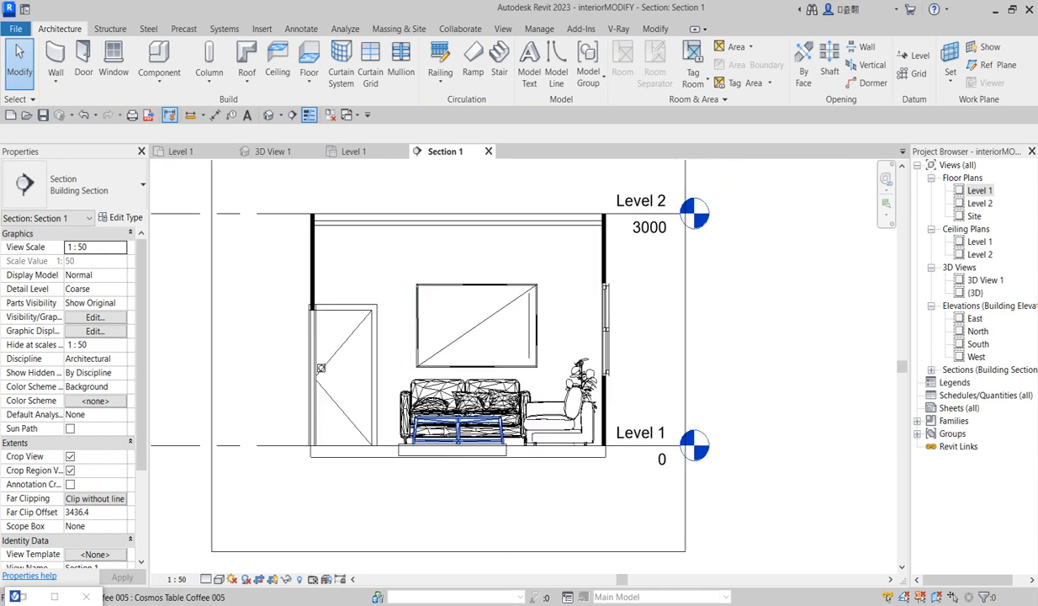
pyautogui.scroll(1, 471, 418)
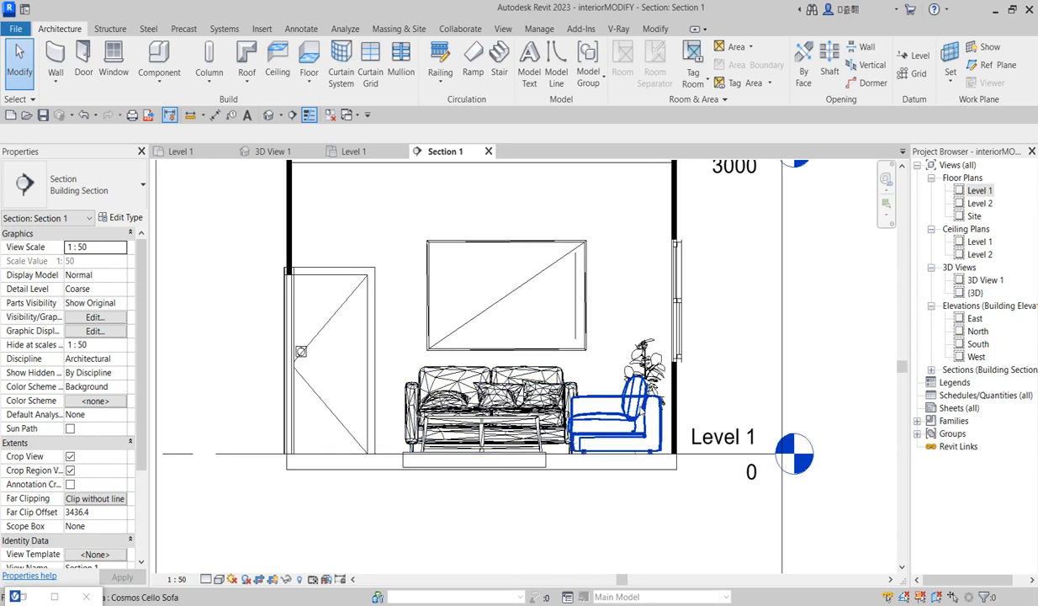
pyautogui.doubleClick(985, 280)
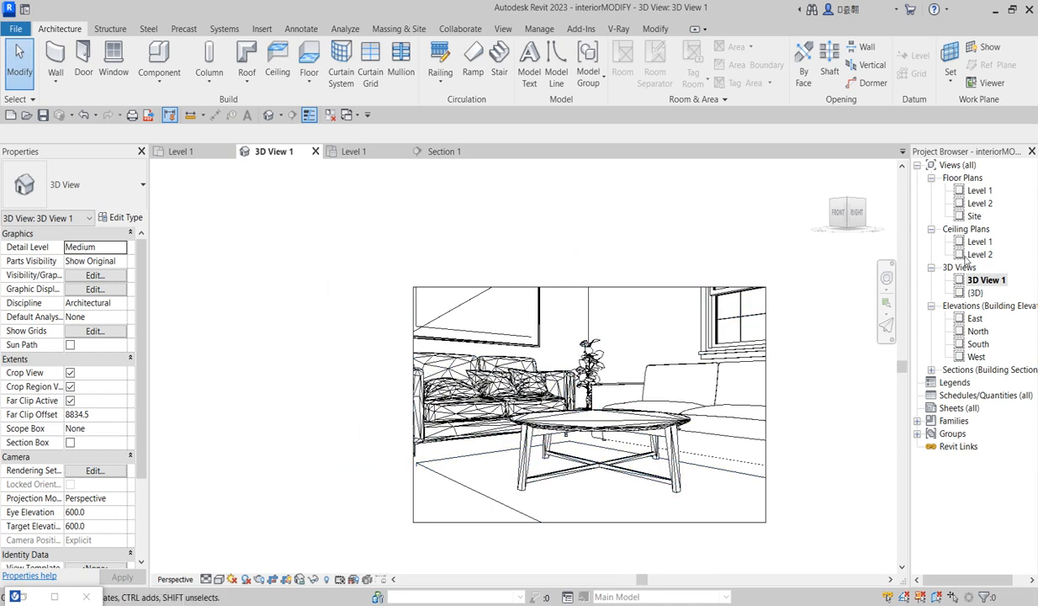
# Open the Level 1 floor plan and hide only the section line element that crosses the room in this view
pyautogui.doubleClick(979, 192)
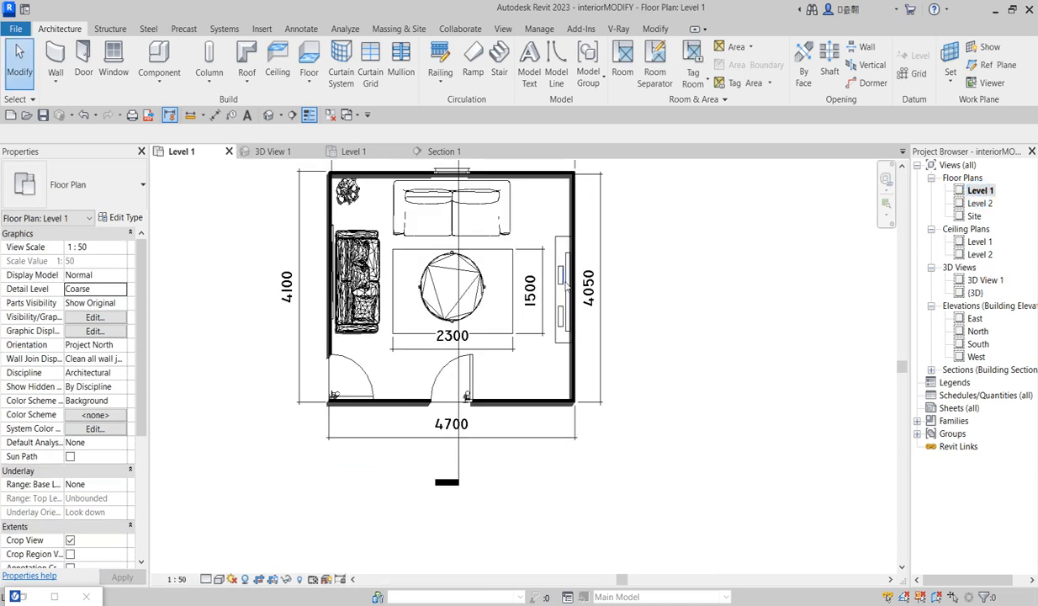
pyautogui.scroll(1, 566, 286)
pyautogui.scroll(-2, 567, 286)
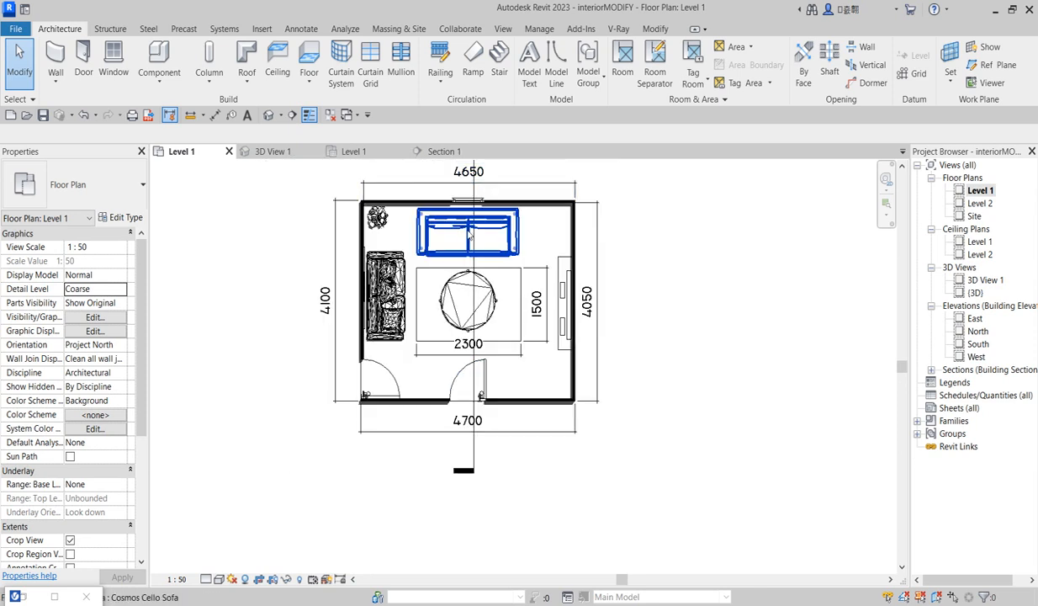
pyautogui.scroll(2, 469, 237)
pyautogui.scroll(2, 462, 198)
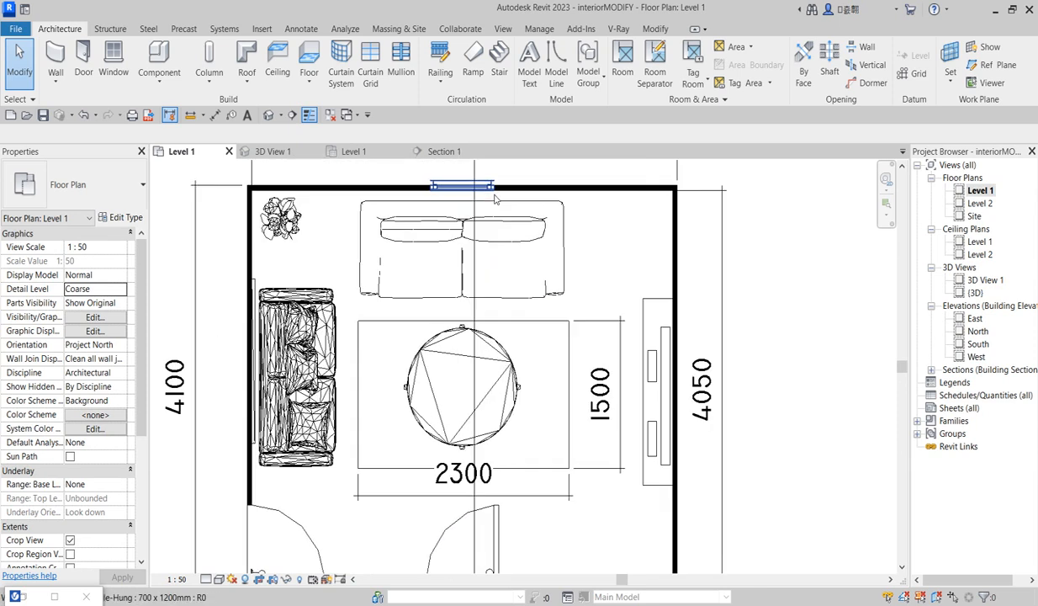
pyautogui.scroll(-3, 461, 282)
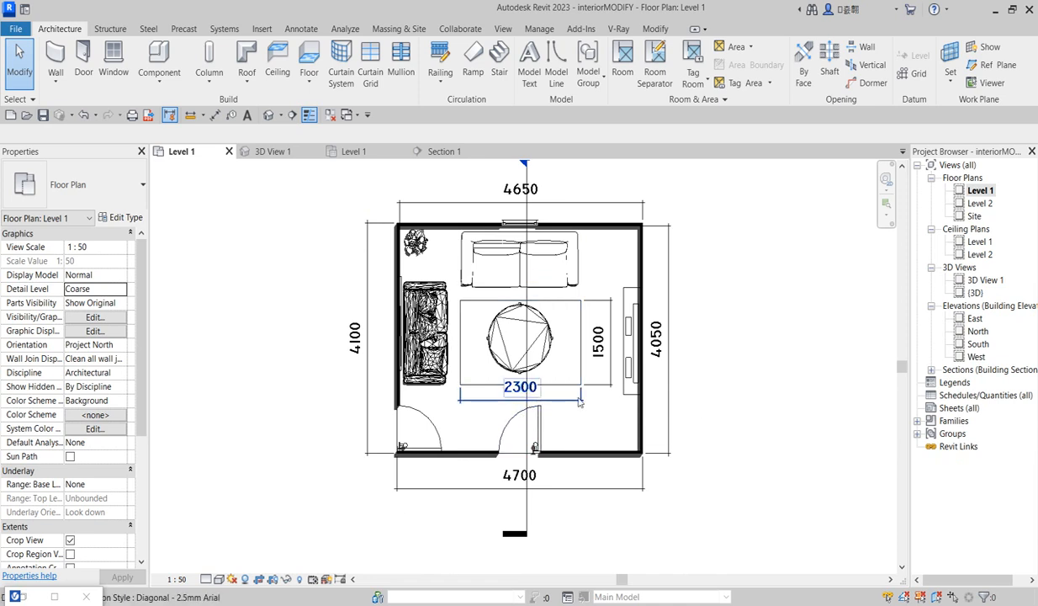
pyautogui.rightClick(527, 519)
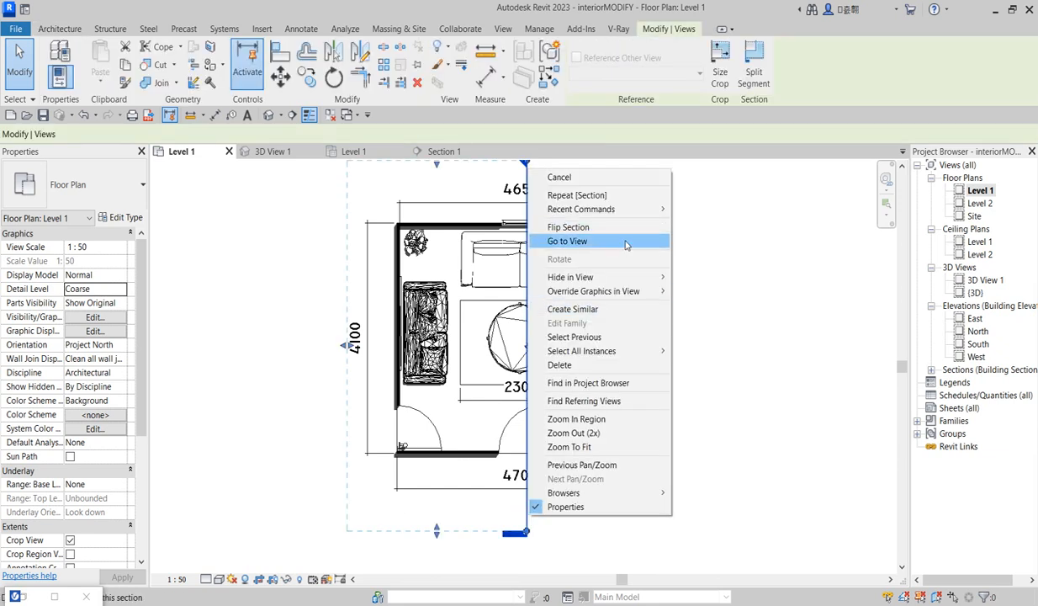
pyautogui.moveTo(644, 277)
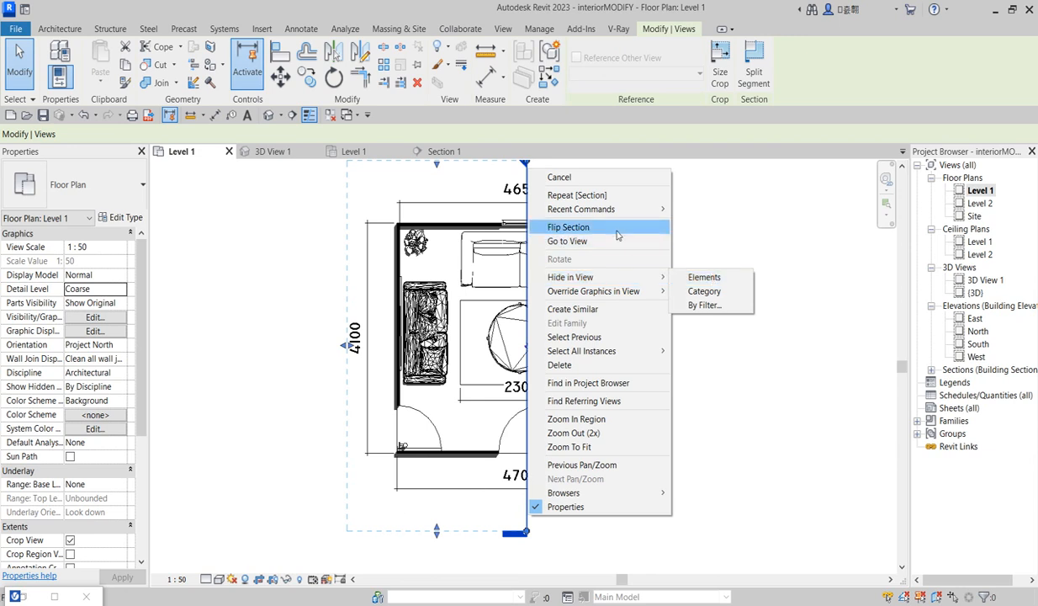
pyautogui.moveTo(618, 358)
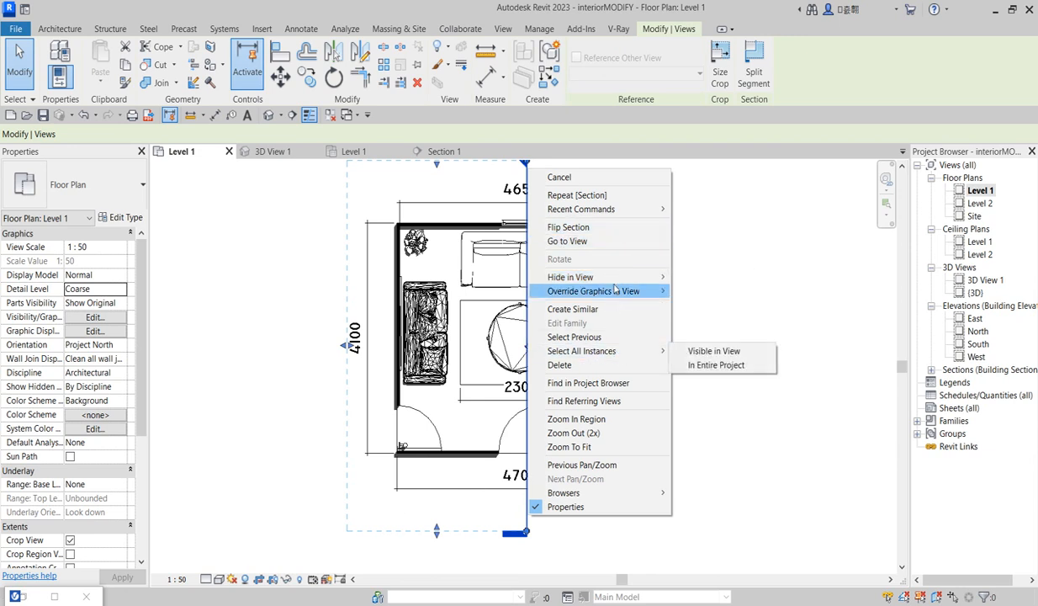
pyautogui.click(704, 278)
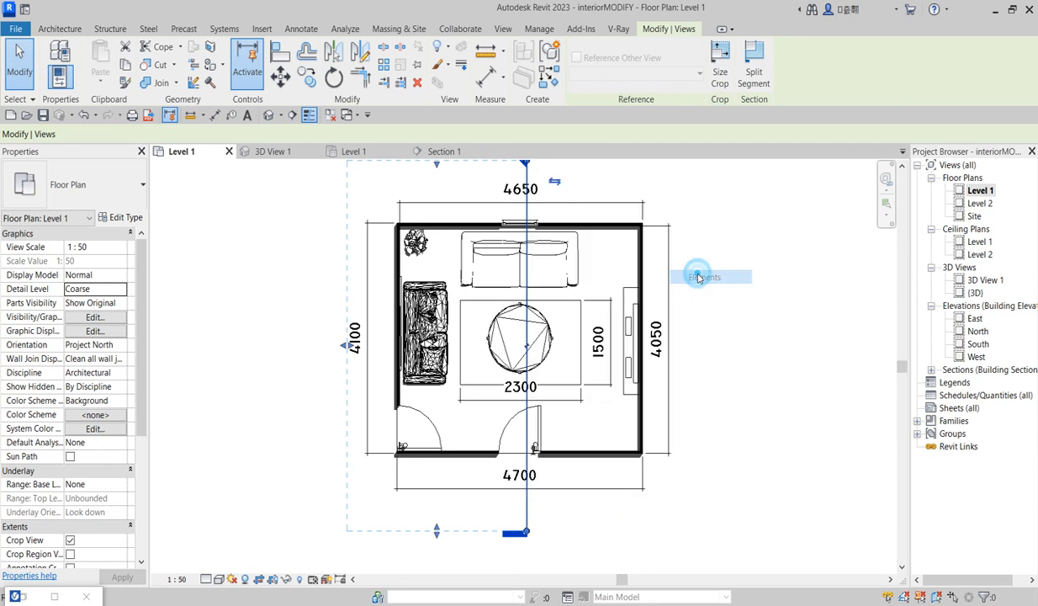